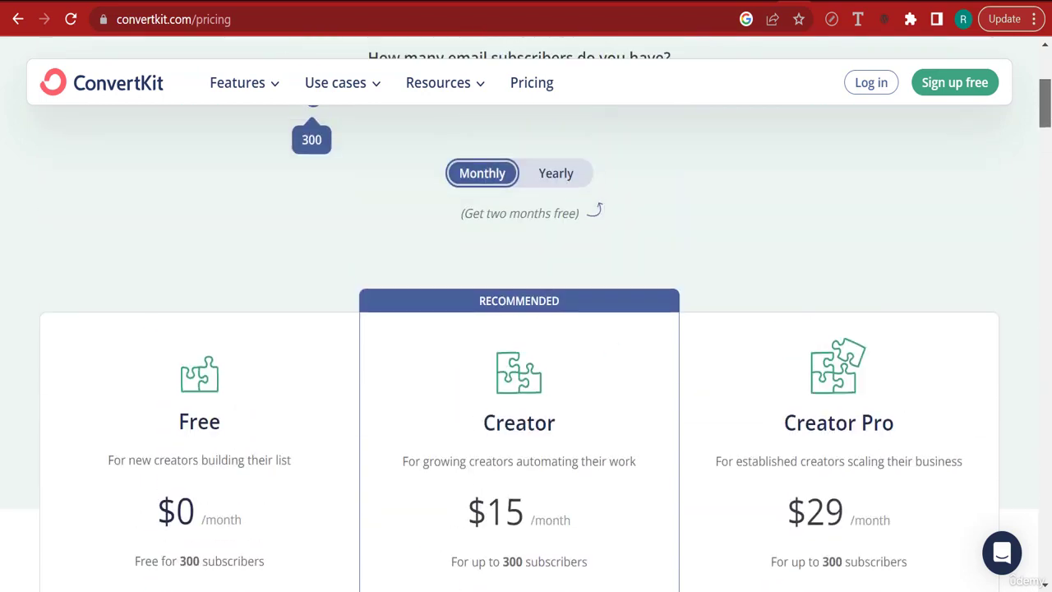
Switch to the book folder in File Explorer, open the manuscript PDF ending in "6 BY 9 PDF", and zoom it out to 100%.
{"action": "left_click", "coordinate": [369, 207]}
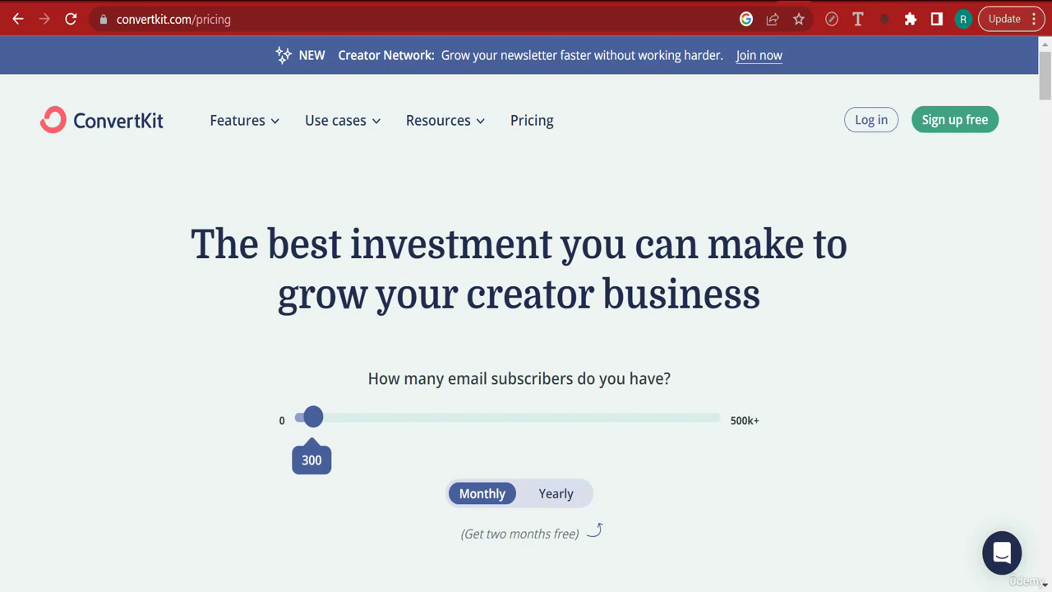
{"action": "left_click", "coordinate": [340, 543]}
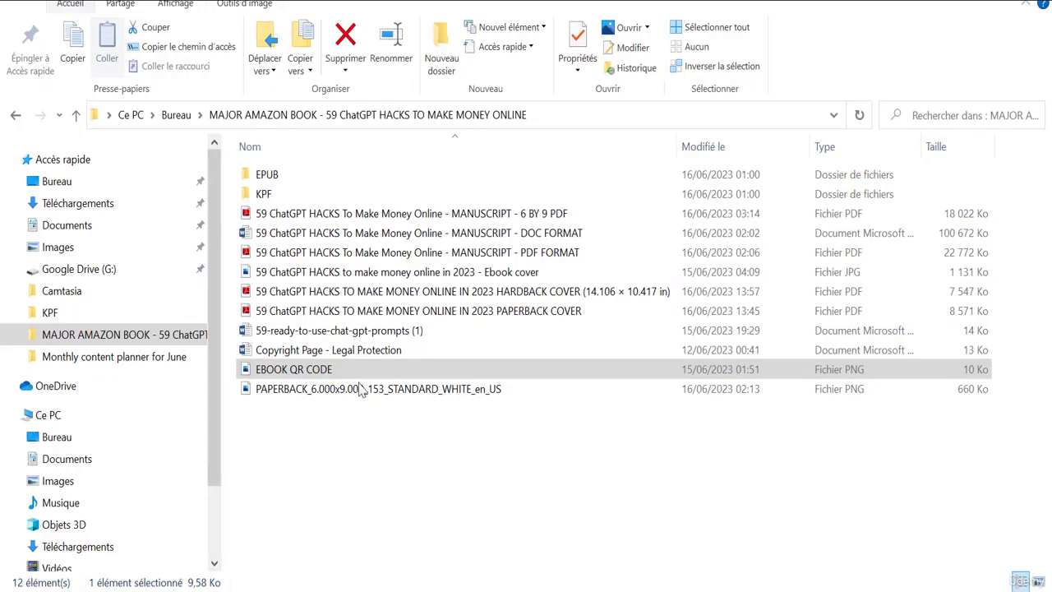
{"action": "left_click", "coordinate": [411, 219]}
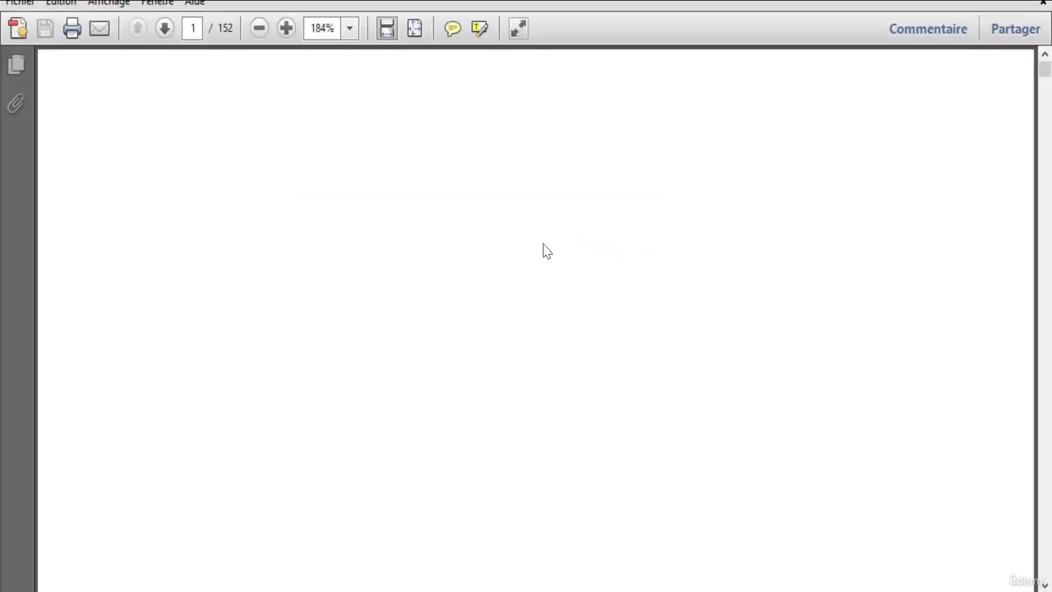
{"action": "left_click", "coordinate": [259, 28]}
{"action": "left_click", "coordinate": [259, 29]}
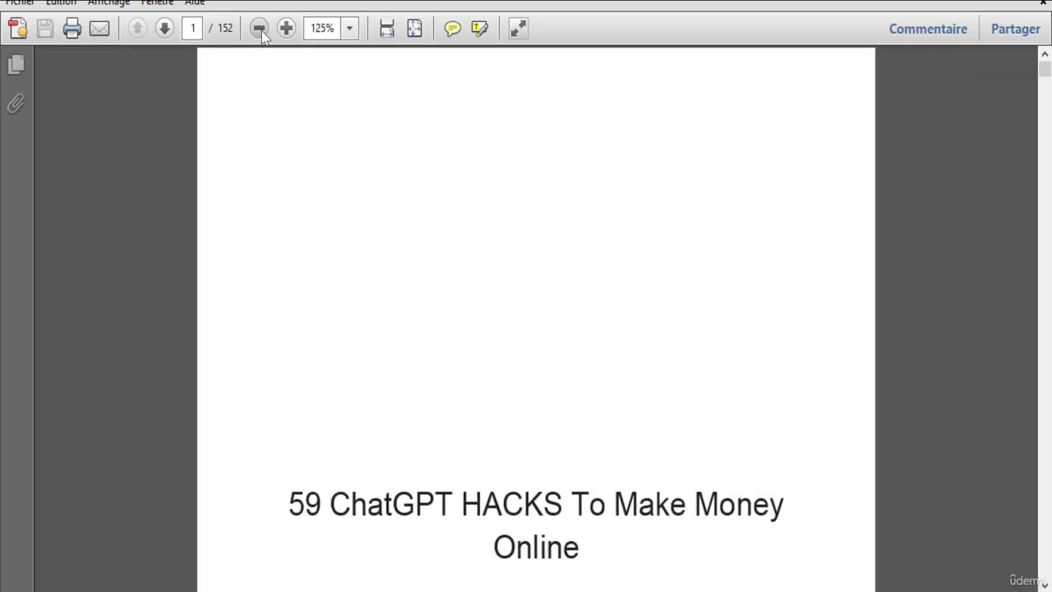
{"action": "left_click", "coordinate": [258, 29]}
Look through the manuscript from the title page and table of contents to the page 6 QR code for the eBook's prompts.
{"action": "scroll", "coordinate": [304, 177], "scroll_direction": "down", "scroll_amount": 5}
{"action": "scroll", "coordinate": [308, 185], "scroll_direction": "down", "scroll_amount": 3}
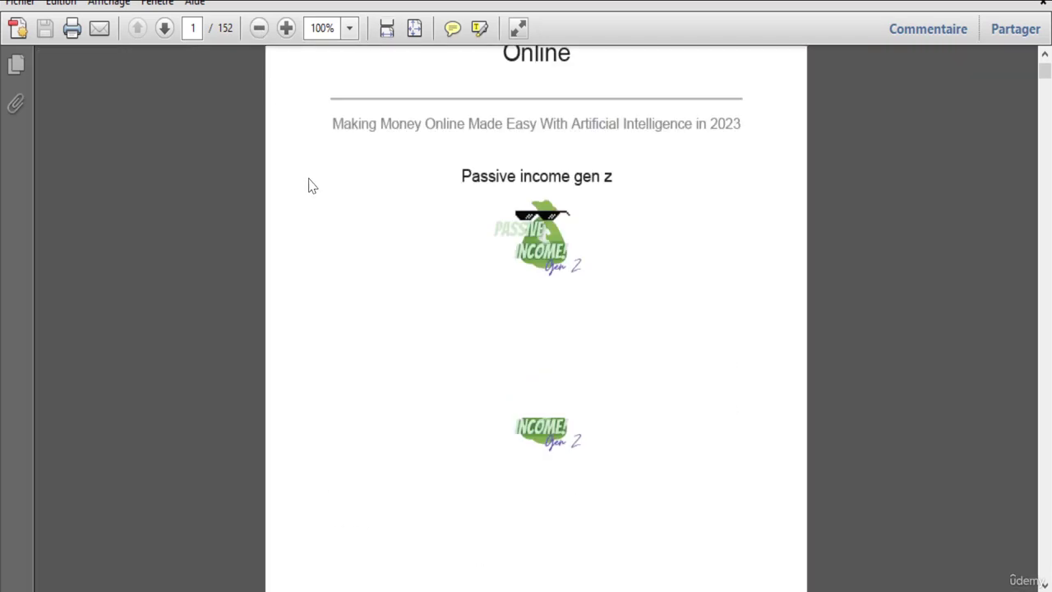
{"action": "scroll", "coordinate": [308, 185], "scroll_direction": "down", "scroll_amount": 15}
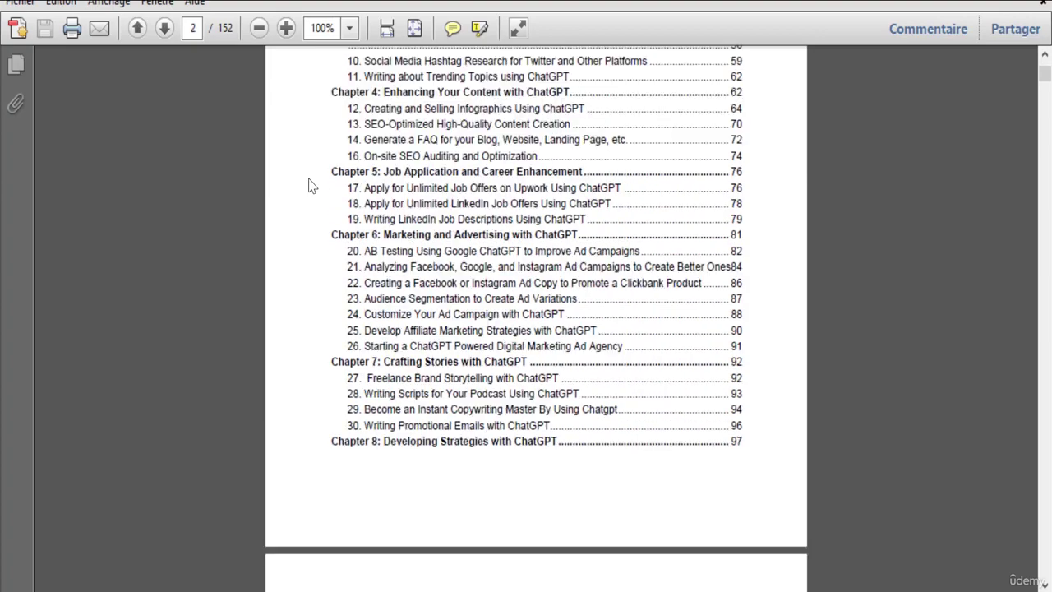
{"action": "scroll", "coordinate": [308, 185], "scroll_direction": "down", "scroll_amount": 15}
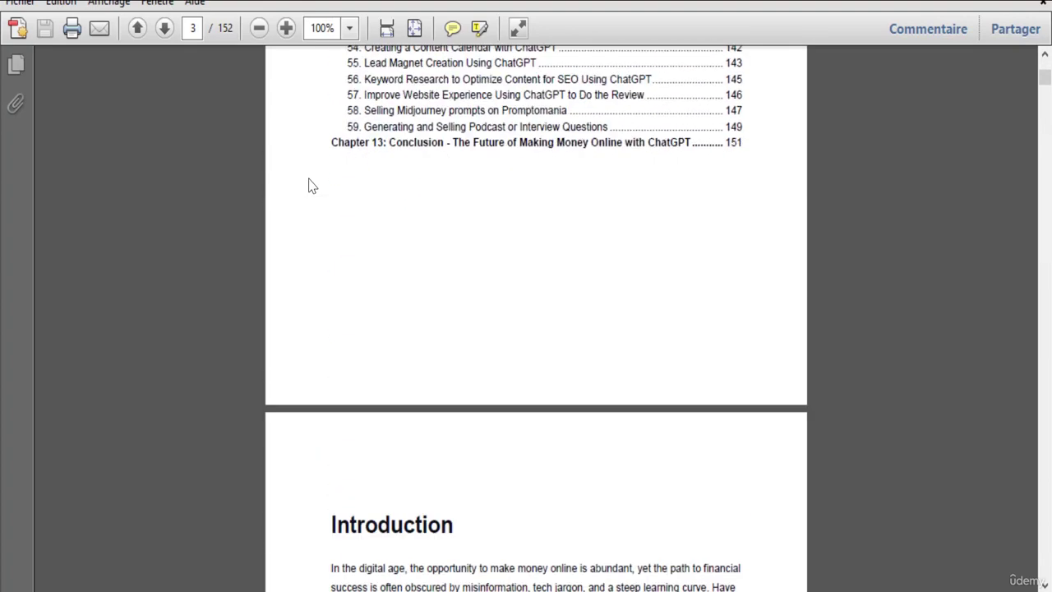
{"action": "scroll", "coordinate": [313, 186], "scroll_direction": "down", "scroll_amount": 18}
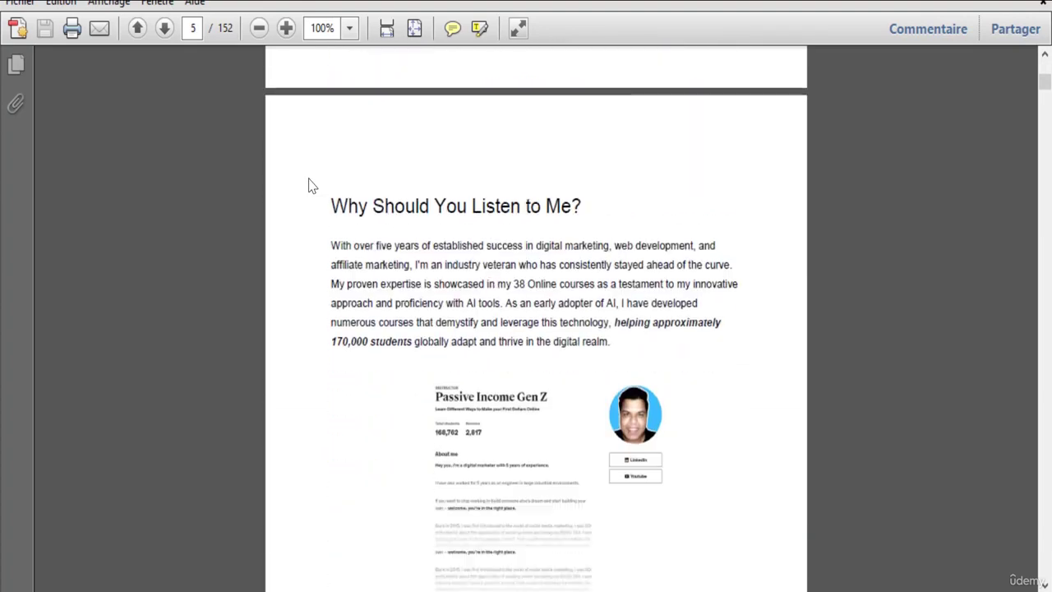
{"action": "scroll", "coordinate": [312, 185], "scroll_direction": "down", "scroll_amount": 15}
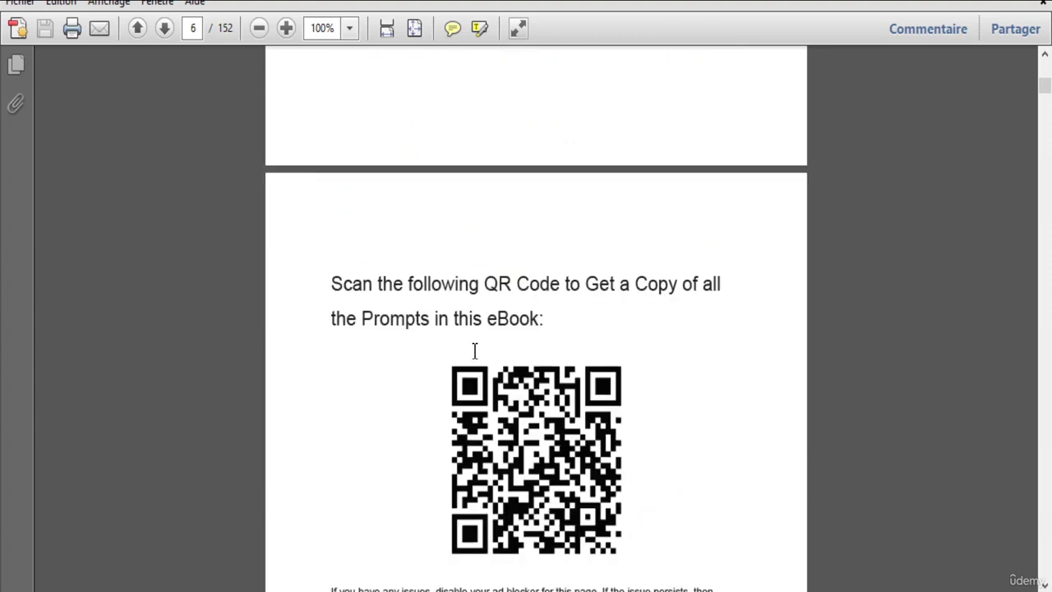
{"action": "scroll", "coordinate": [450, 161], "scroll_direction": "down", "scroll_amount": 1}
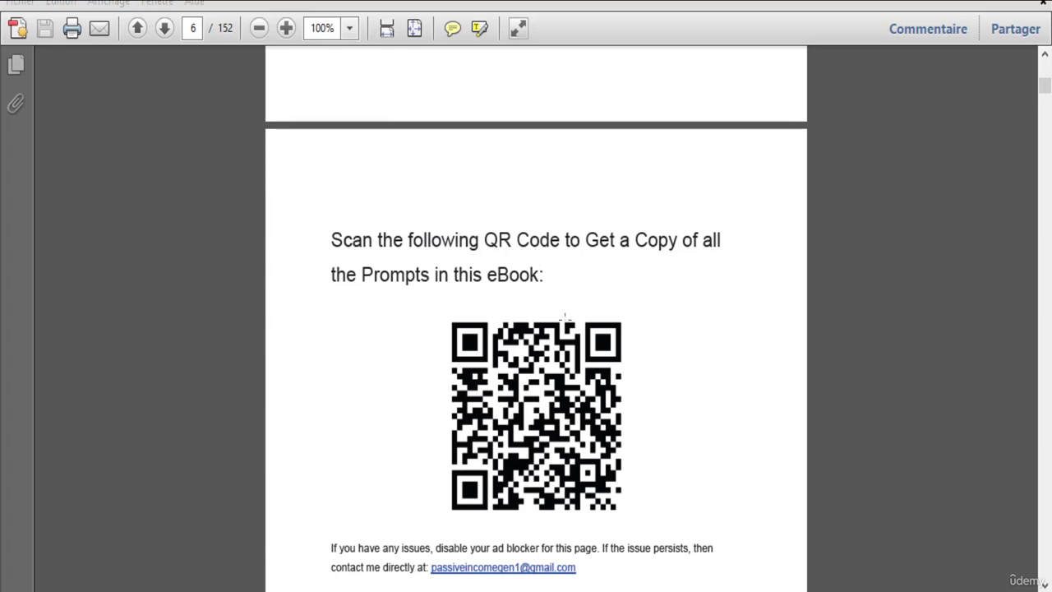
{"action": "scroll", "coordinate": [535, 328], "scroll_direction": "down", "scroll_amount": 1}
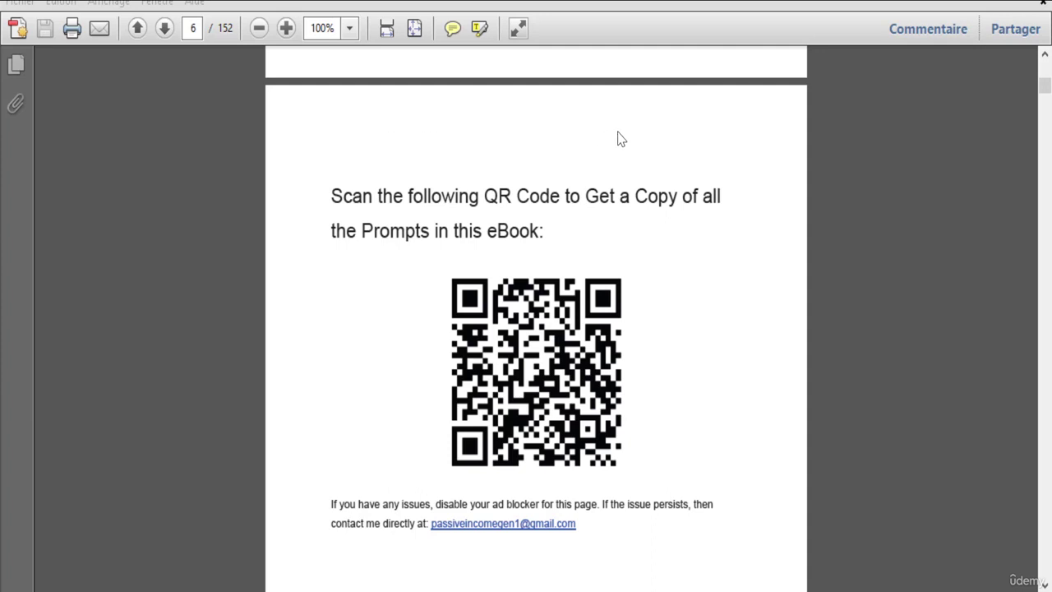
Switch back to the browser and log in to the ConvertKit account with the prefilled credentials.
{"action": "left_click", "coordinate": [428, 526]}
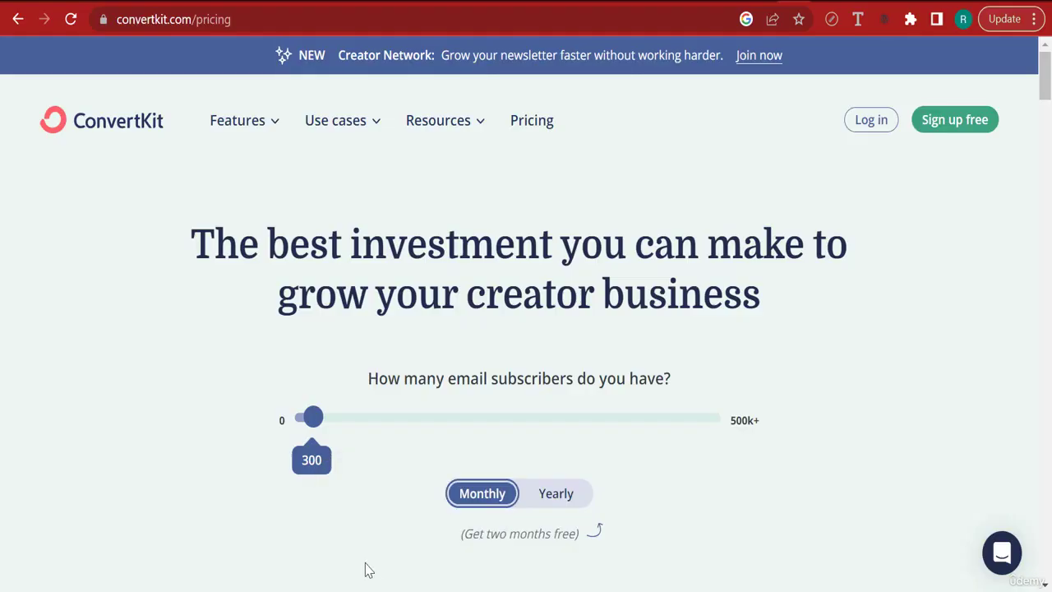
{"action": "left_click", "coordinate": [871, 121]}
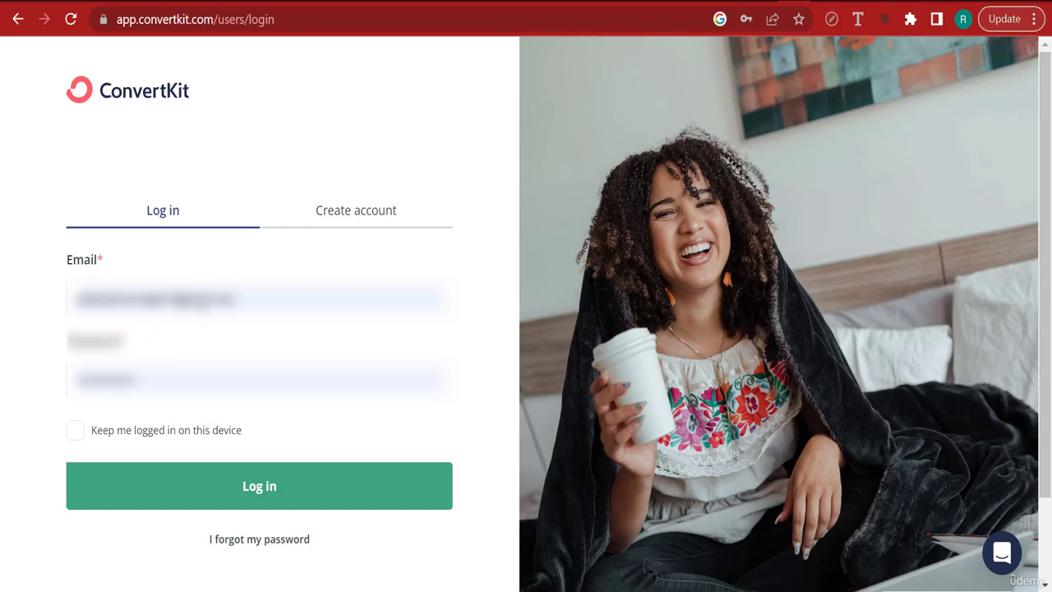
{"action": "left_click", "coordinate": [312, 479]}
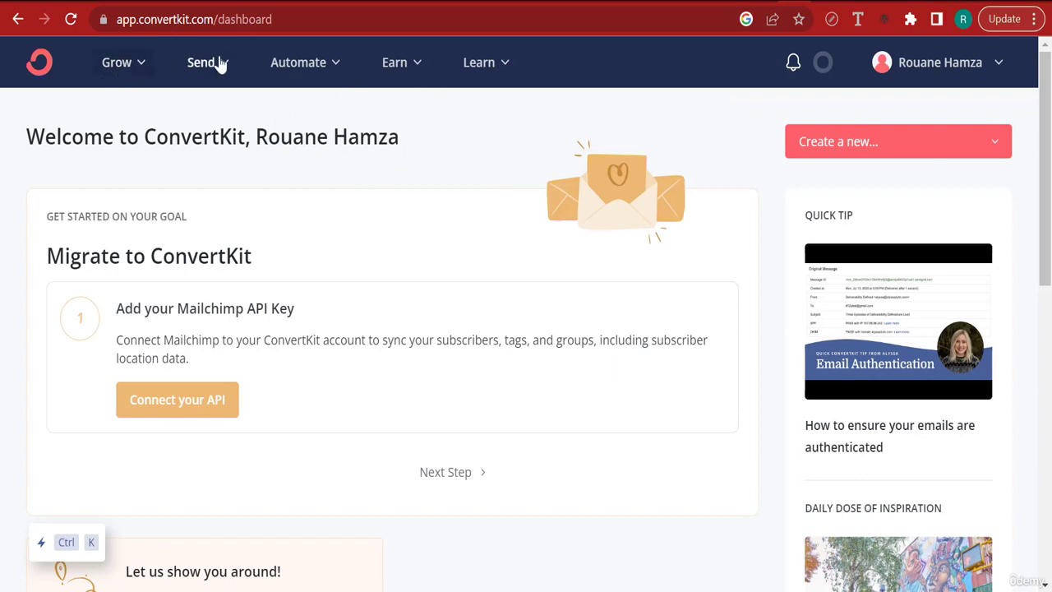
{"action": "left_click", "coordinate": [132, 72]}
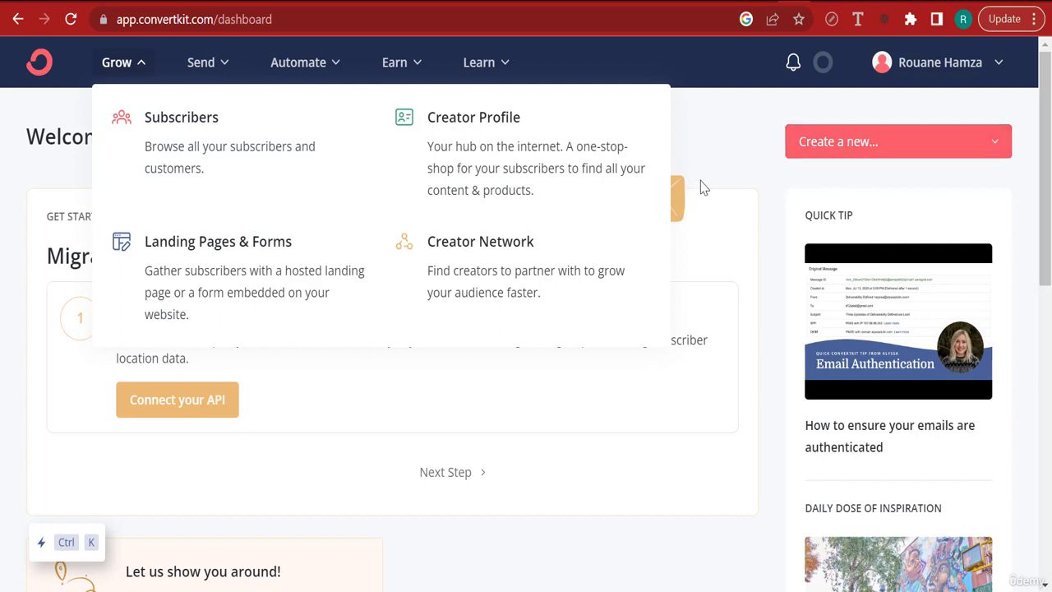
{"action": "left_click", "coordinate": [2, 427]}
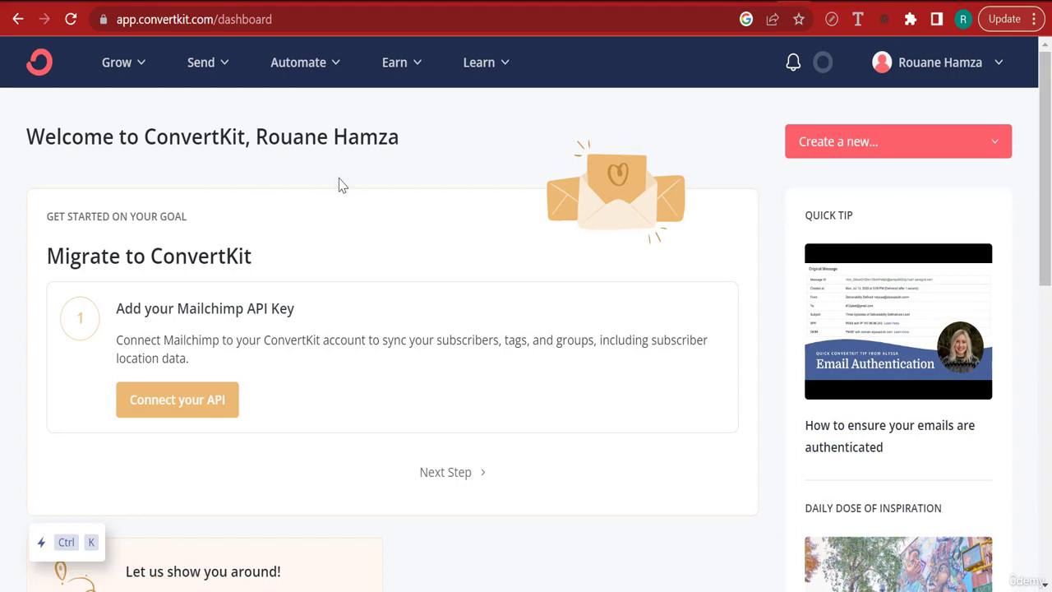
{"action": "left_click", "coordinate": [303, 71]}
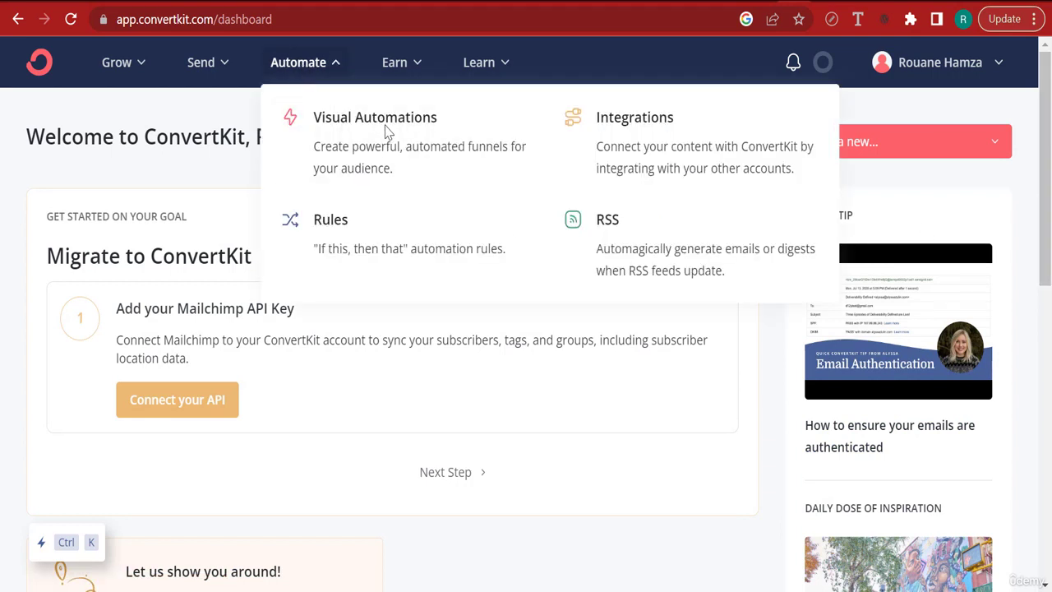
{"action": "left_click", "coordinate": [171, 93]}
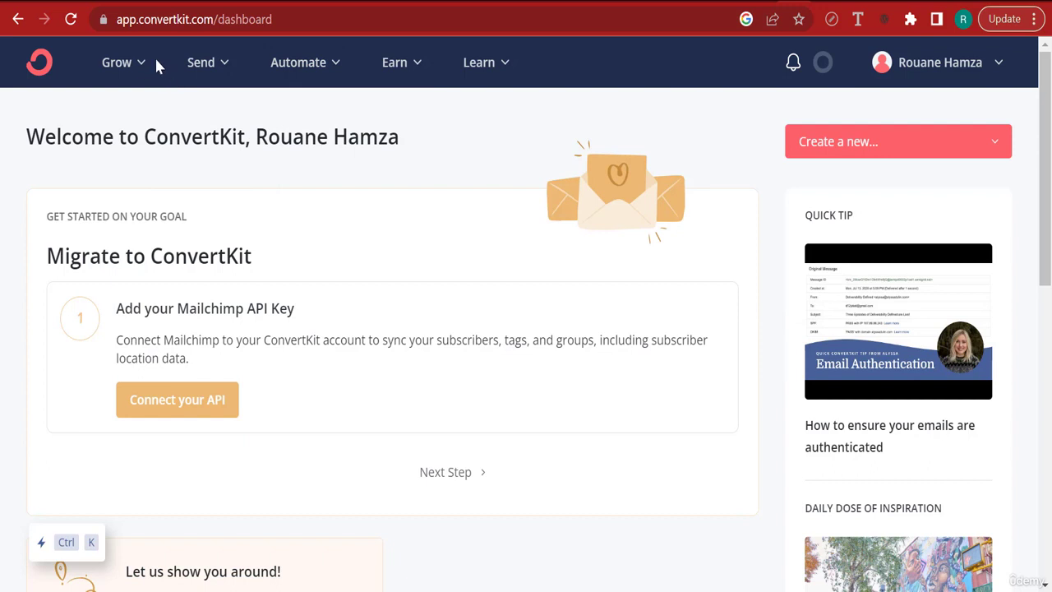
Open the Landing Pages & Forms section and dismiss the support chat message.
{"action": "left_click", "coordinate": [138, 70]}
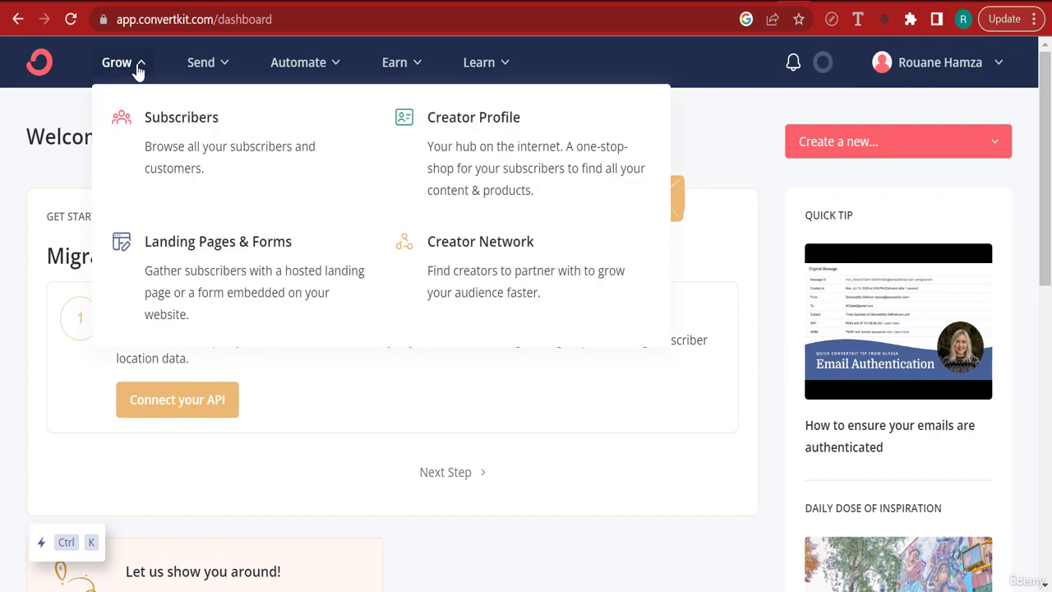
{"action": "left_click", "coordinate": [220, 285]}
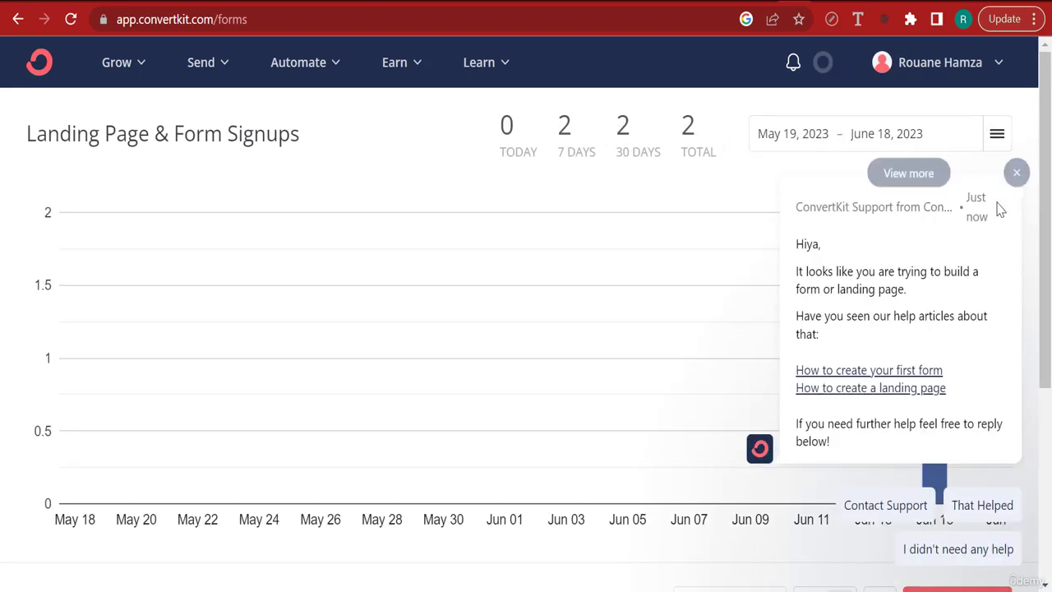
{"action": "left_click", "coordinate": [1016, 172]}
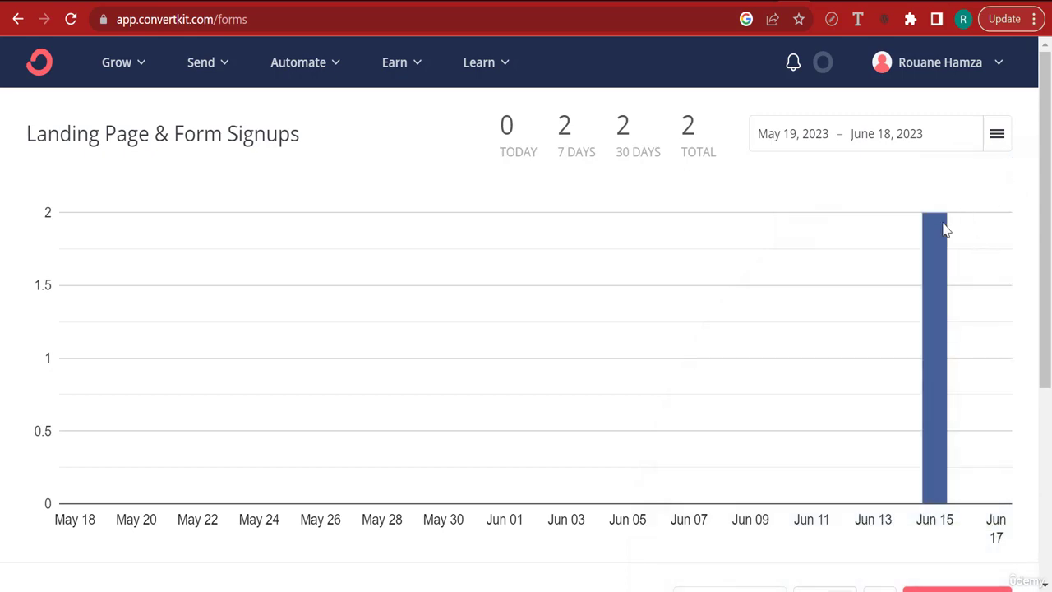
Create a new subscriber-gathering item of the Landing Page type.
{"action": "scroll", "coordinate": [938, 250], "scroll_direction": "down", "scroll_amount": 4}
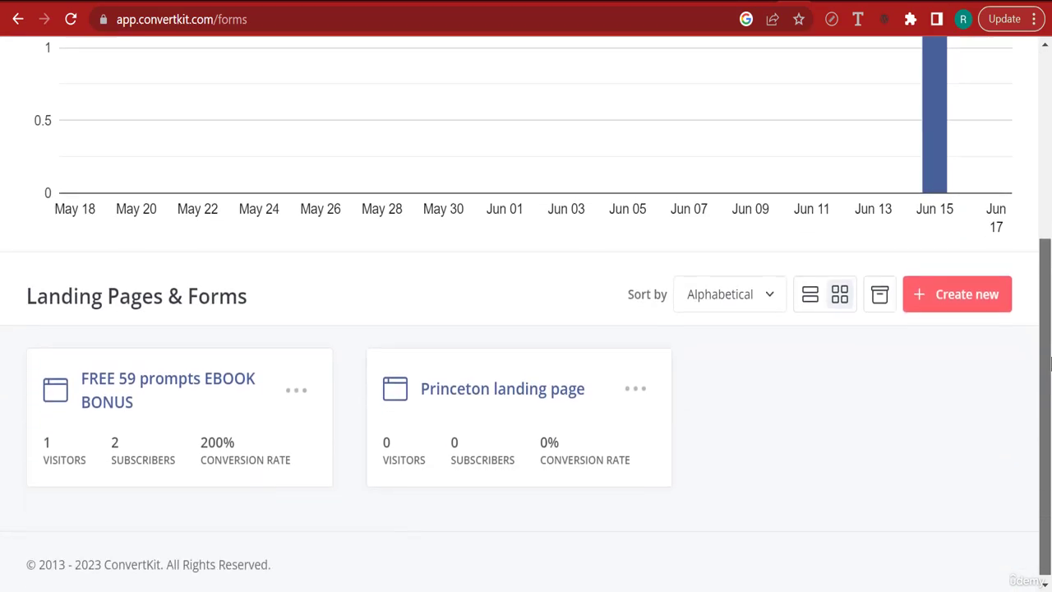
{"action": "scroll", "coordinate": [526, 296], "scroll_direction": "up", "scroll_amount": 4}
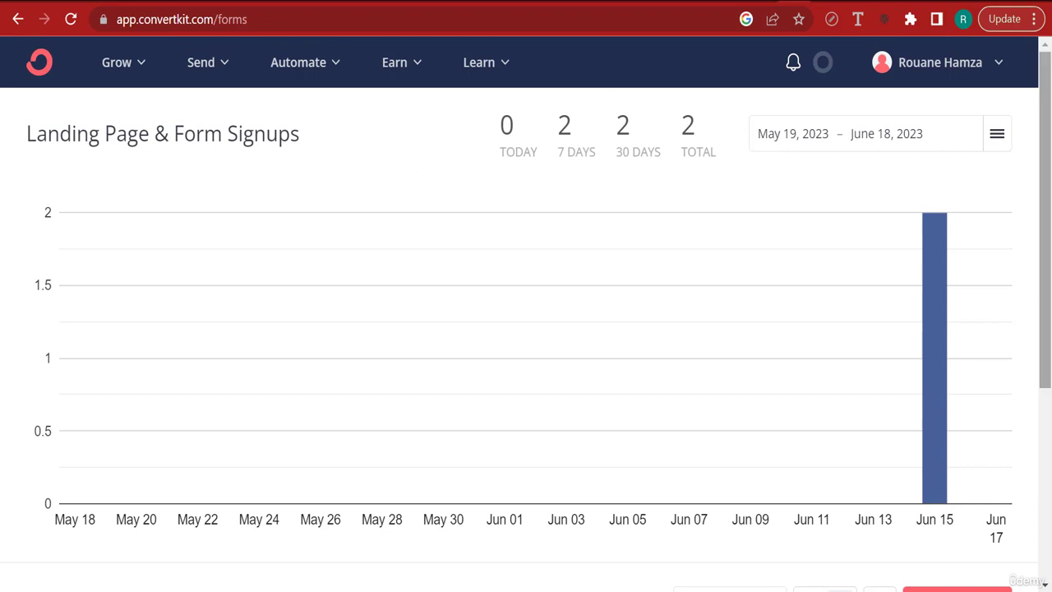
{"action": "scroll", "coordinate": [1048, 321], "scroll_direction": "down", "scroll_amount": 2}
{"action": "scroll", "coordinate": [1048, 320], "scroll_direction": "down", "scroll_amount": 1}
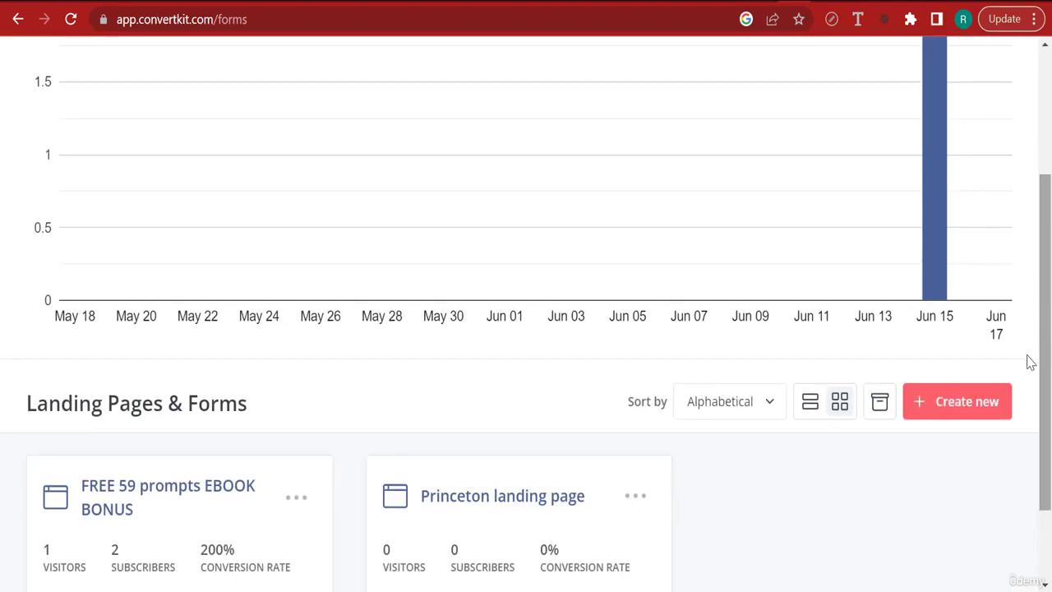
{"action": "left_click", "coordinate": [935, 411]}
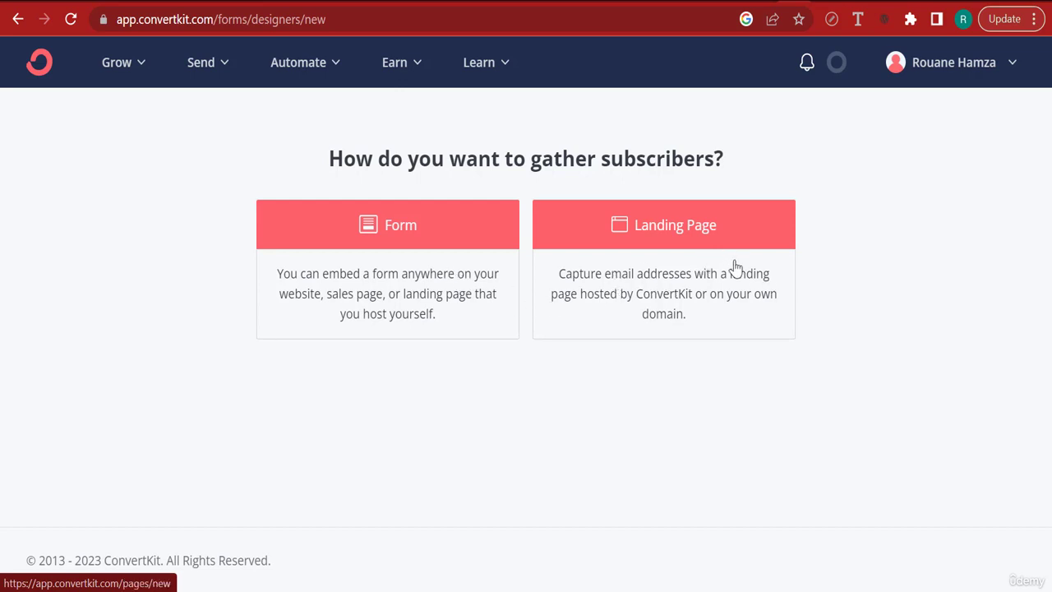
{"action": "left_click", "coordinate": [682, 285]}
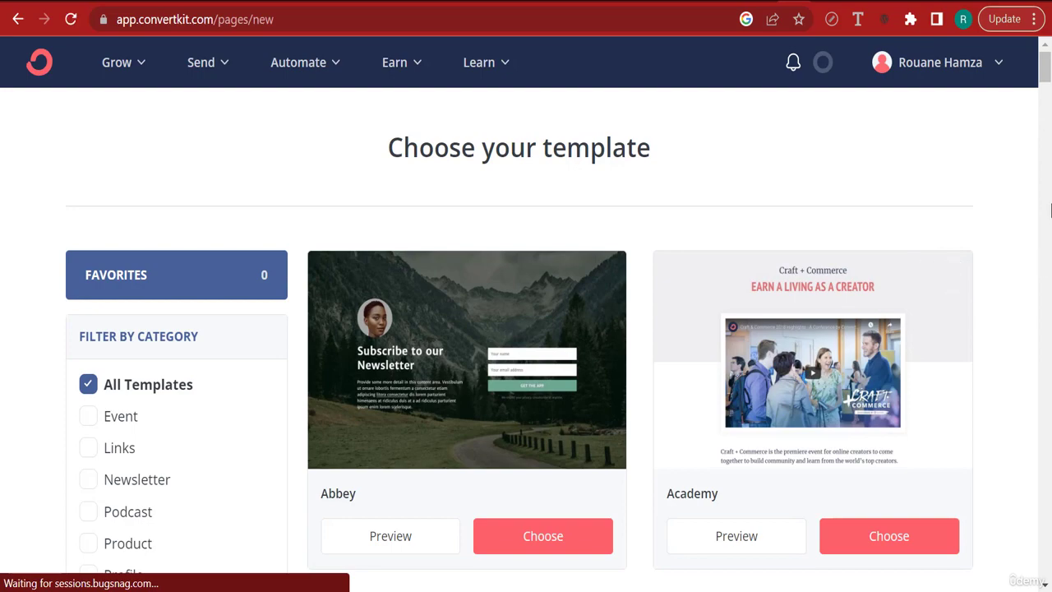
Examine the available landing page templates across all categories and return to the start of the gallery.
{"action": "scroll", "coordinate": [1037, 216], "scroll_direction": "down", "scroll_amount": 3}
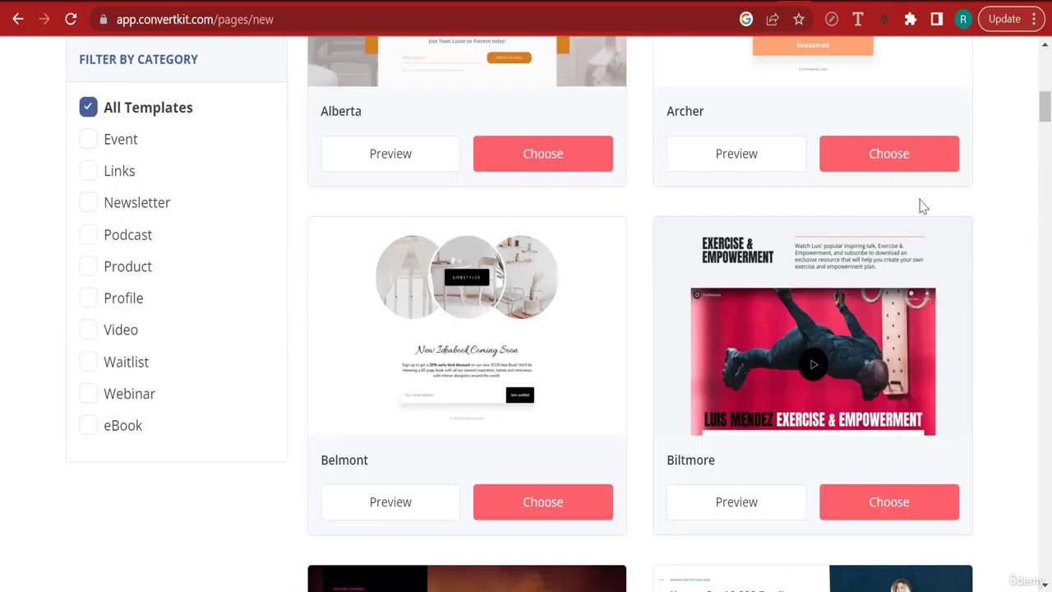
{"action": "scroll", "coordinate": [921, 205], "scroll_direction": "down", "scroll_amount": 7}
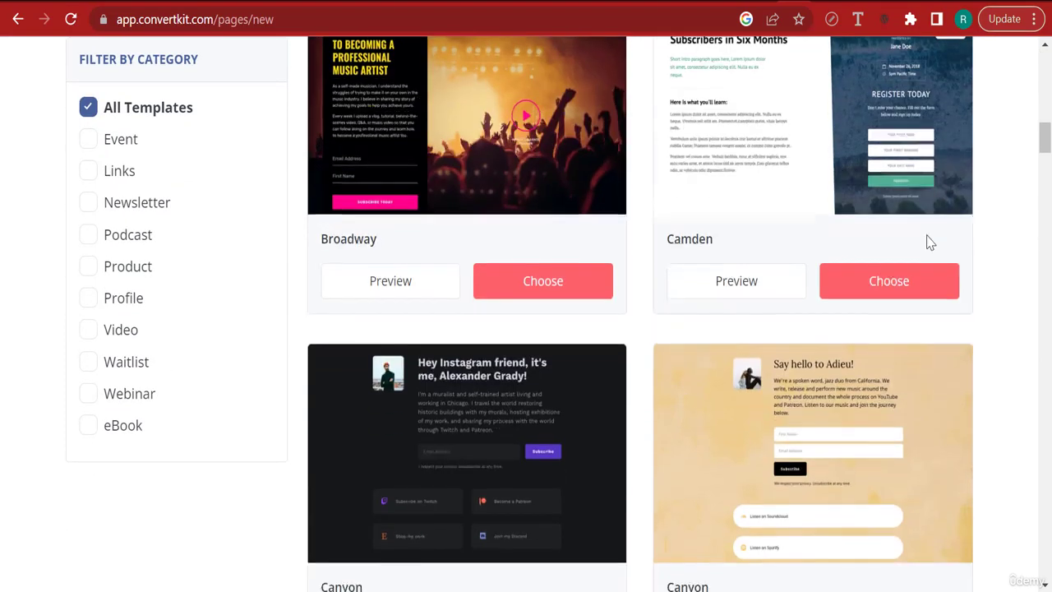
{"action": "scroll", "coordinate": [778, 300], "scroll_direction": "down", "scroll_amount": 11}
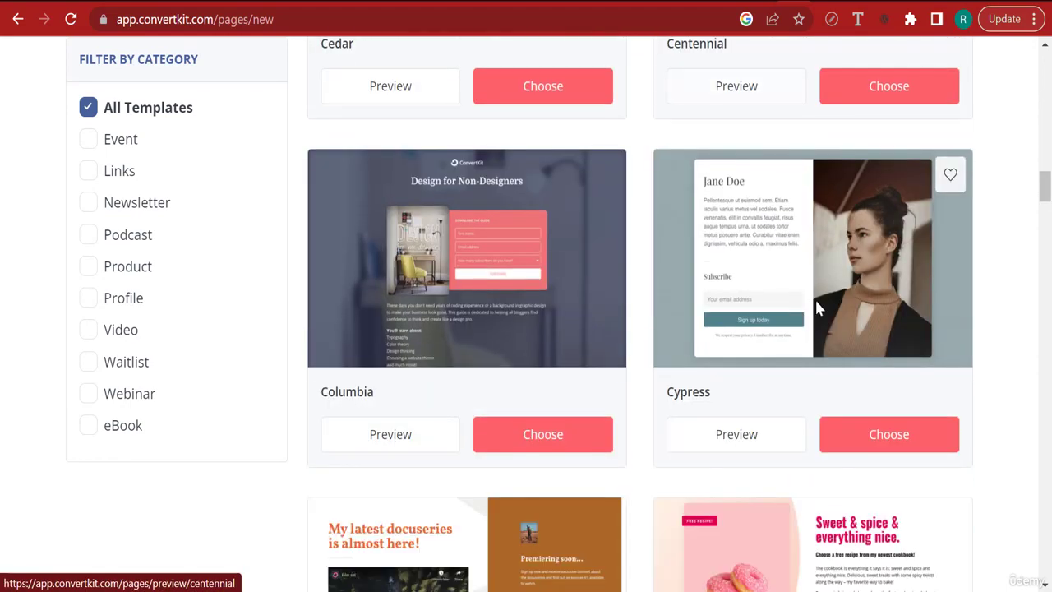
{"action": "scroll", "coordinate": [824, 337], "scroll_direction": "down", "scroll_amount": 4}
{"action": "scroll", "coordinate": [824, 351], "scroll_direction": "down", "scroll_amount": 3}
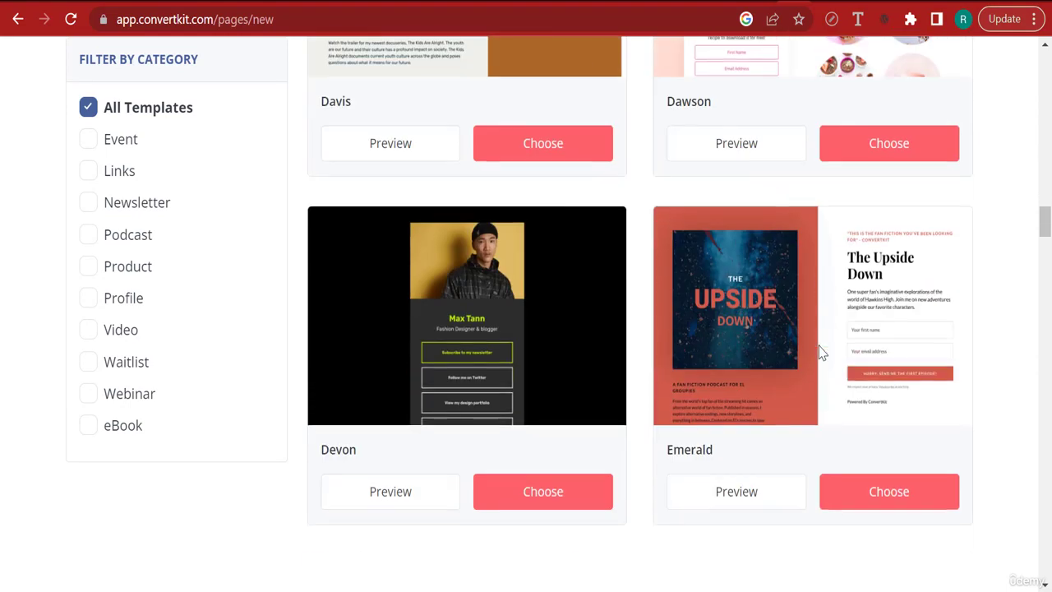
{"action": "scroll", "coordinate": [756, 294], "scroll_direction": "down", "scroll_amount": 4}
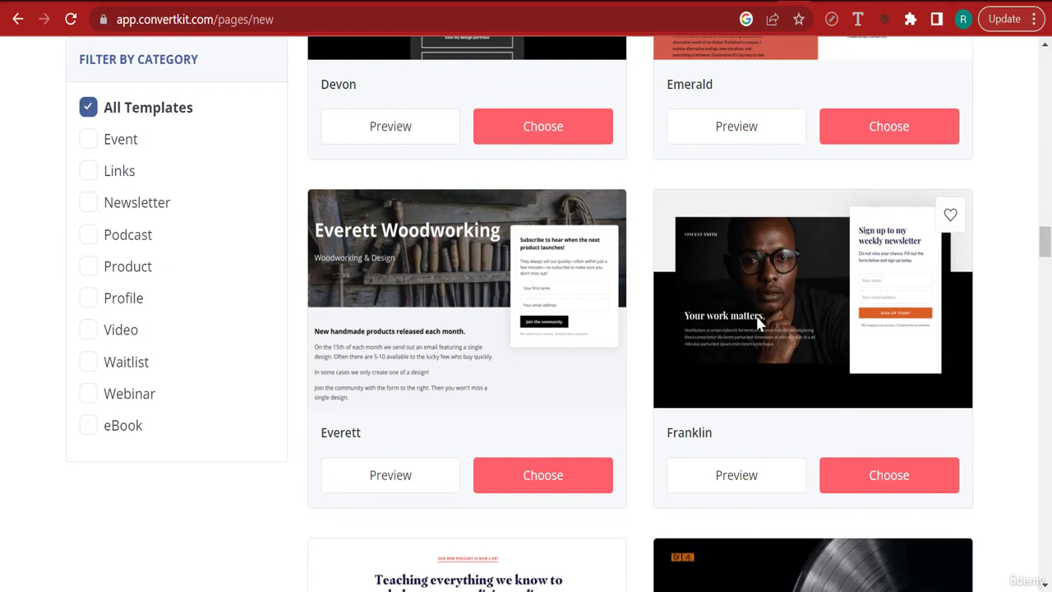
{"action": "scroll", "coordinate": [755, 313], "scroll_direction": "down", "scroll_amount": 6}
{"action": "scroll", "coordinate": [757, 317], "scroll_direction": "down", "scroll_amount": 2}
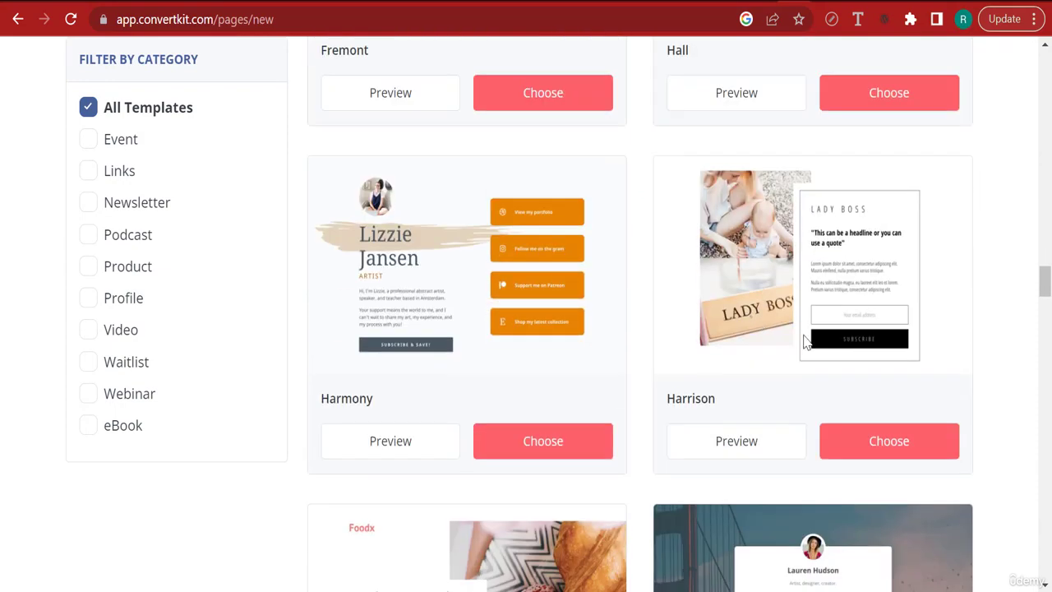
{"action": "left_click_drag", "start_coordinate": [1048, 279], "coordinate": [862, 6]}
Look up "pas" in a new browser tab and return to the Abbey template in the template gallery.
{"action": "key", "text": "ctrl+t"}
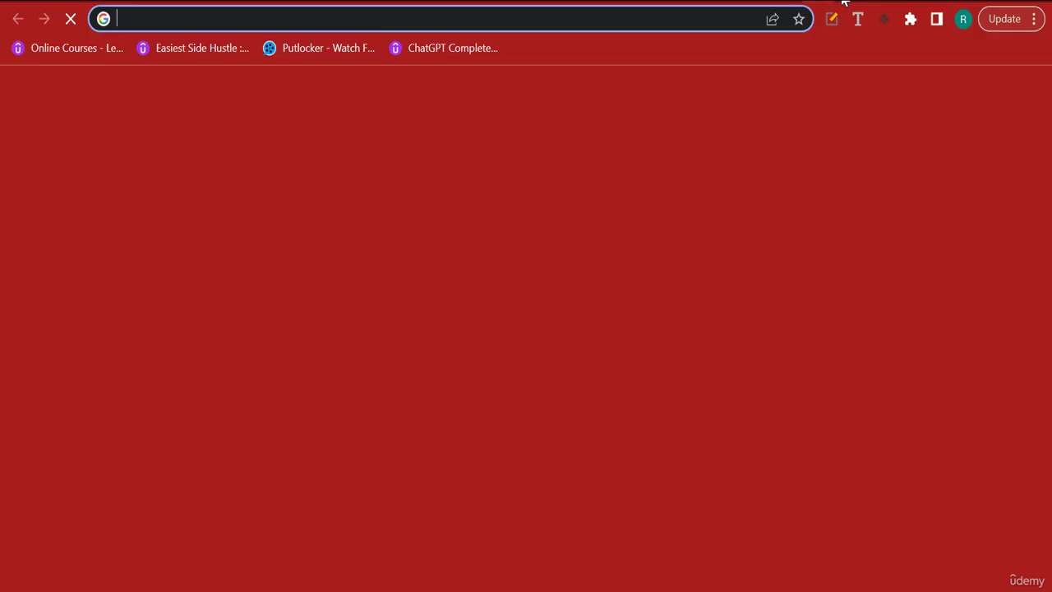
{"action": "type", "text": "pas"}
{"action": "key", "text": "Return"}
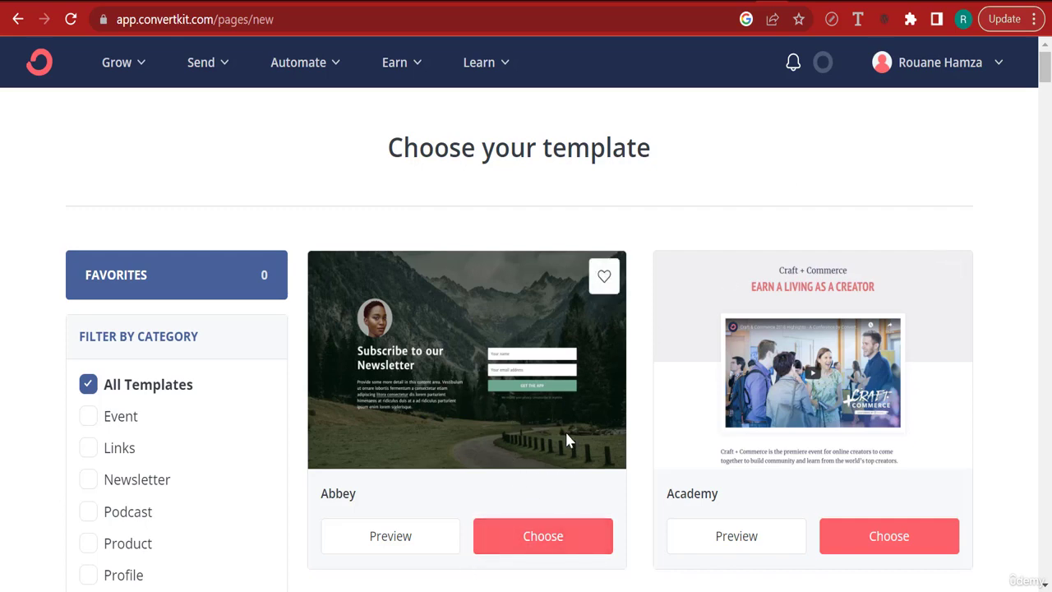
{"action": "scroll", "coordinate": [546, 439], "scroll_direction": "down", "scroll_amount": 1}
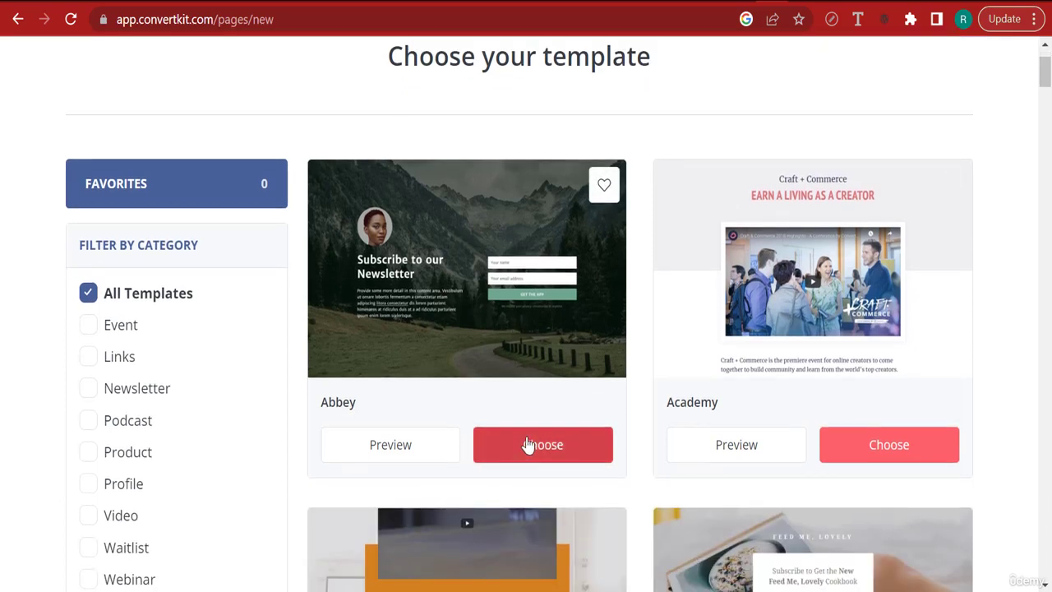
Start the landing page from the Abbey template and delete its round profile photo.
{"action": "left_click", "coordinate": [528, 444]}
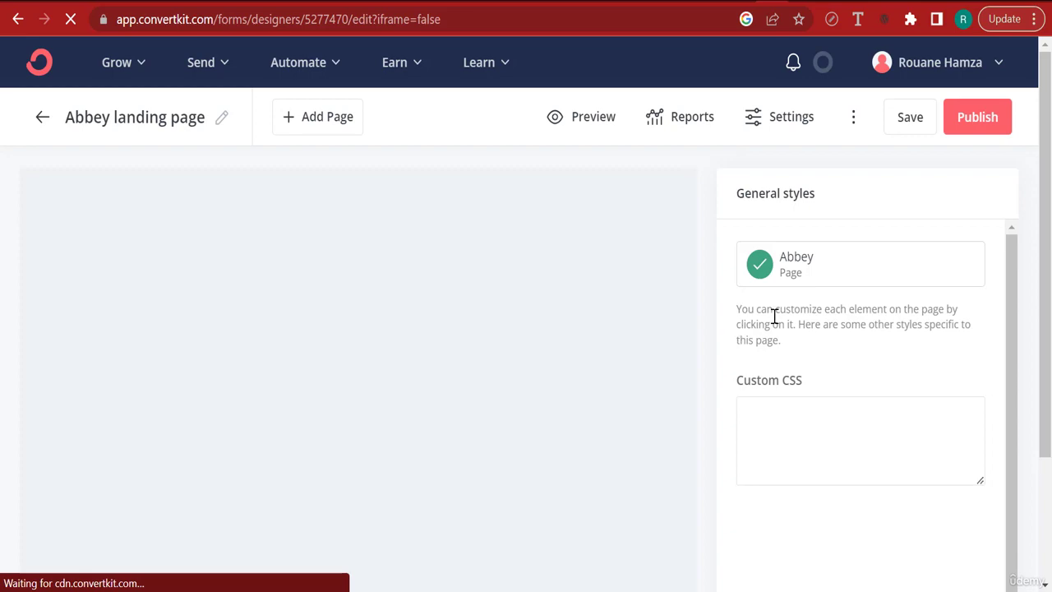
{"action": "scroll", "coordinate": [84, 206], "scroll_direction": "down", "scroll_amount": 1}
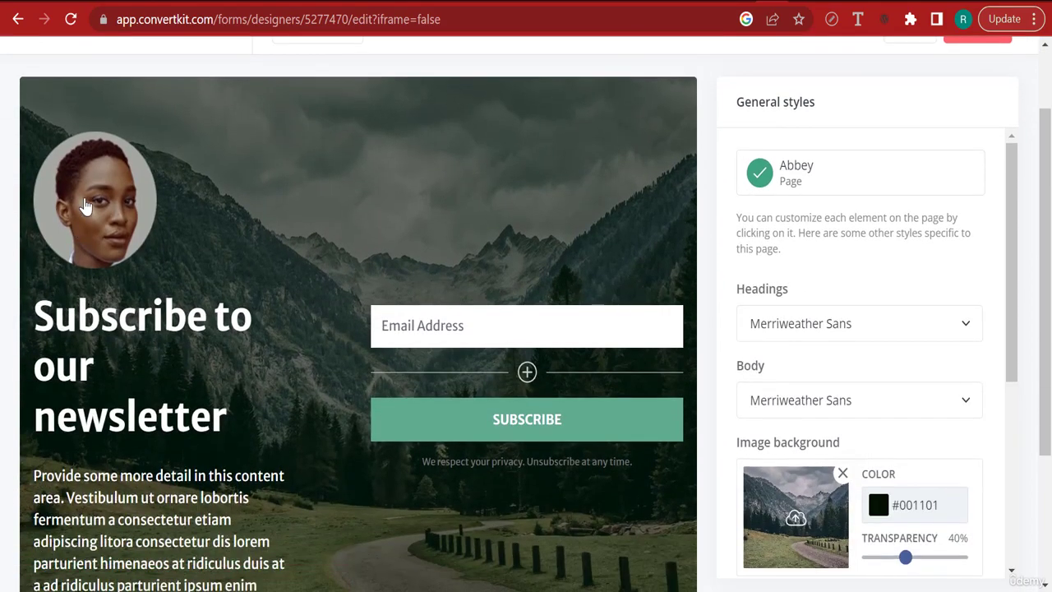
{"action": "left_click", "coordinate": [84, 205]}
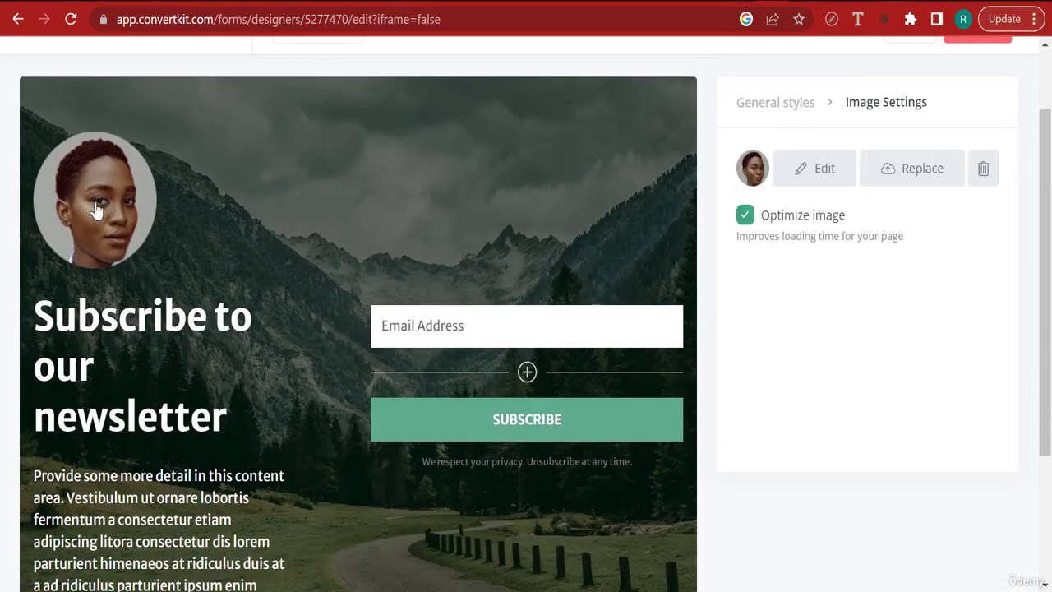
{"action": "left_click", "coordinate": [983, 169]}
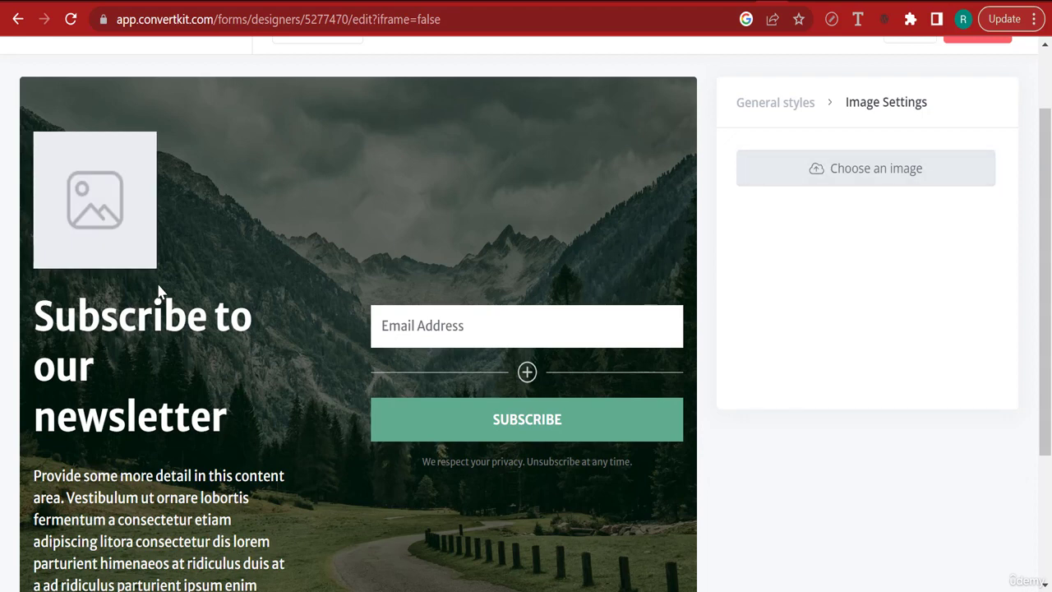
Clear the placeholder paragraph beneath the landing page headline.
{"action": "left_click", "coordinate": [167, 511]}
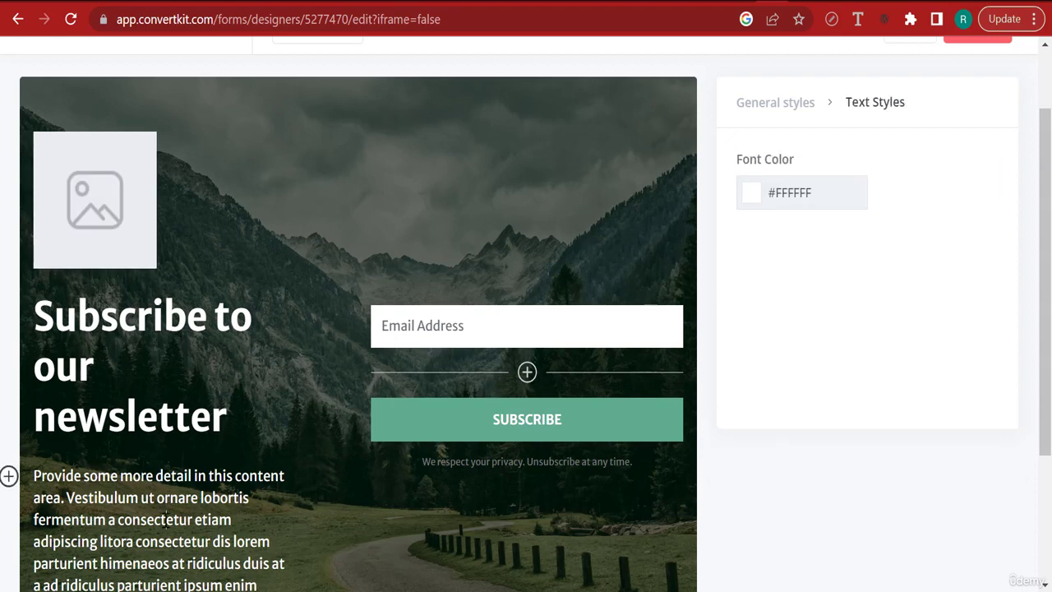
{"action": "triple_click", "coordinate": [167, 516]}
{"action": "key", "text": "BackSpace"}
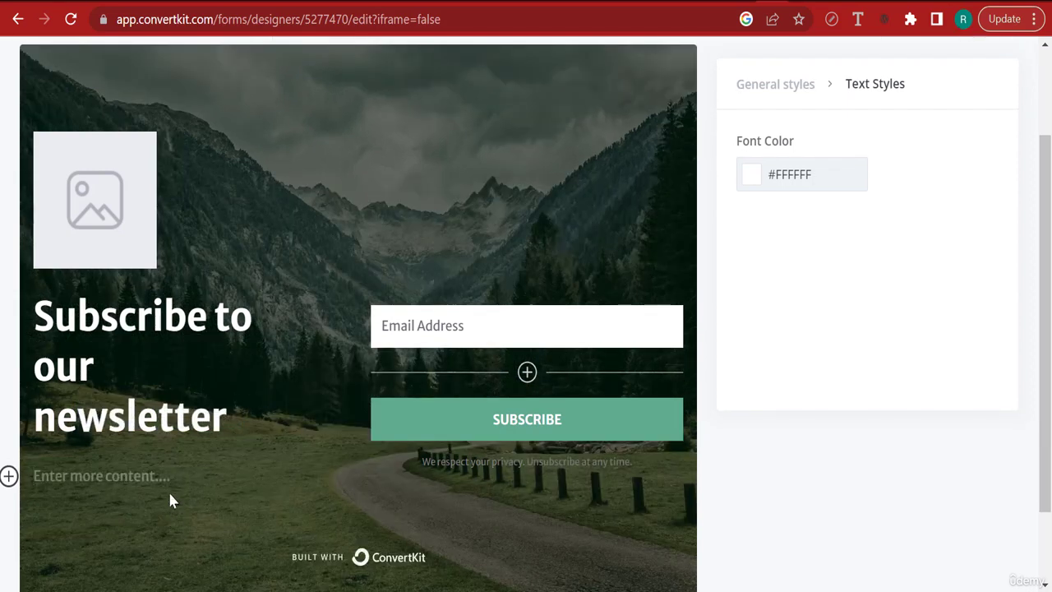
Replace the headline with the one copied from the published example page, adding FREE to read "Get the FREE 59 ChatGPT Prompts Now!".
{"action": "left_click", "coordinate": [158, 416]}
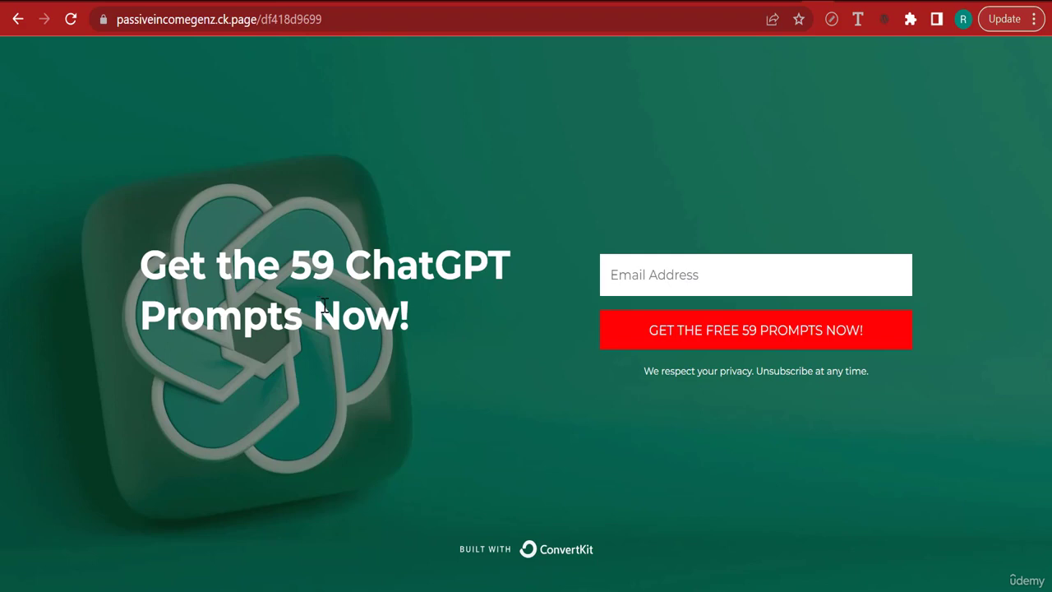
{"action": "left_click_drag", "start_coordinate": [441, 333], "coordinate": [129, 272]}
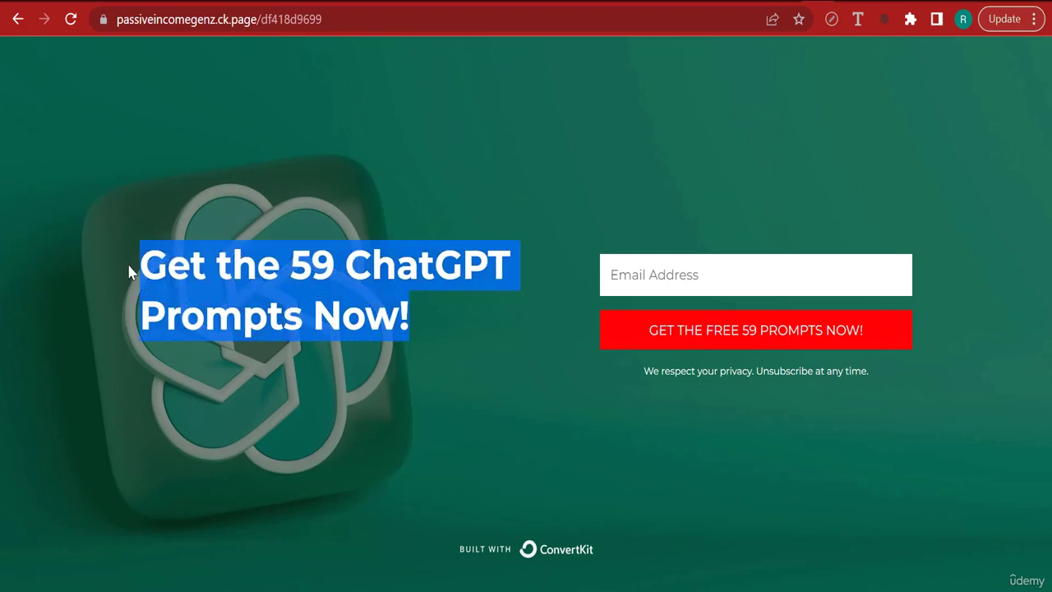
{"action": "right_click", "coordinate": [198, 275]}
{"action": "left_click", "coordinate": [250, 292]}
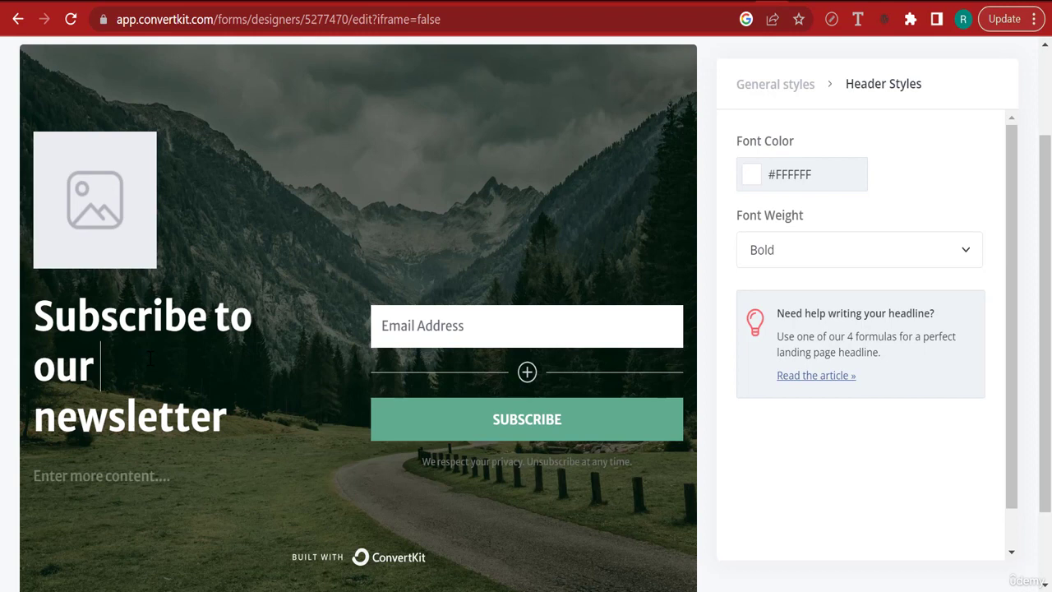
{"action": "key", "text": "ctrl+a"}
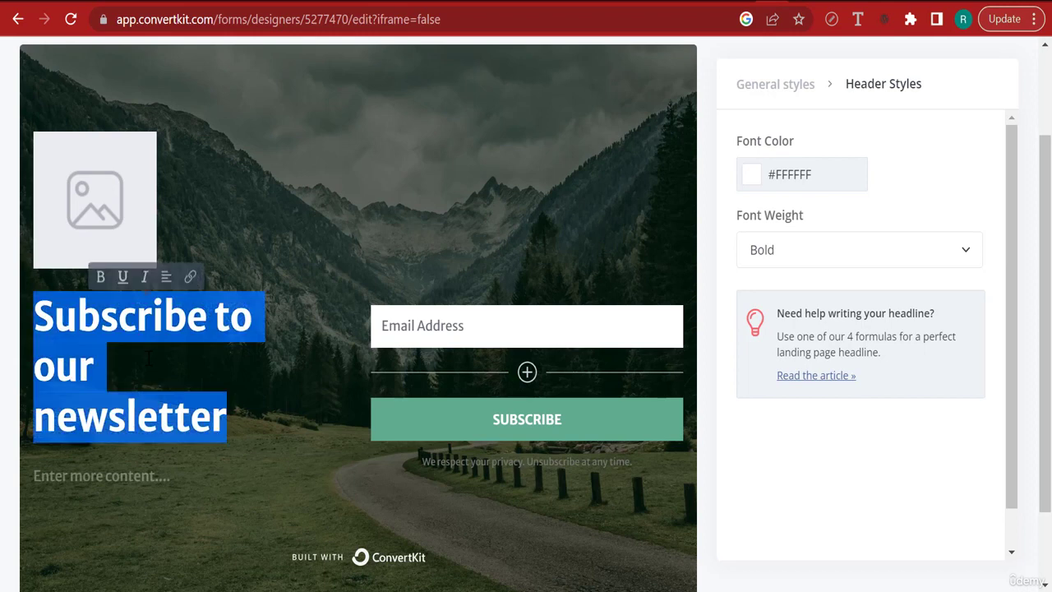
{"action": "key", "text": "ctrl+v"}
{"action": "left_click", "coordinate": [169, 366]}
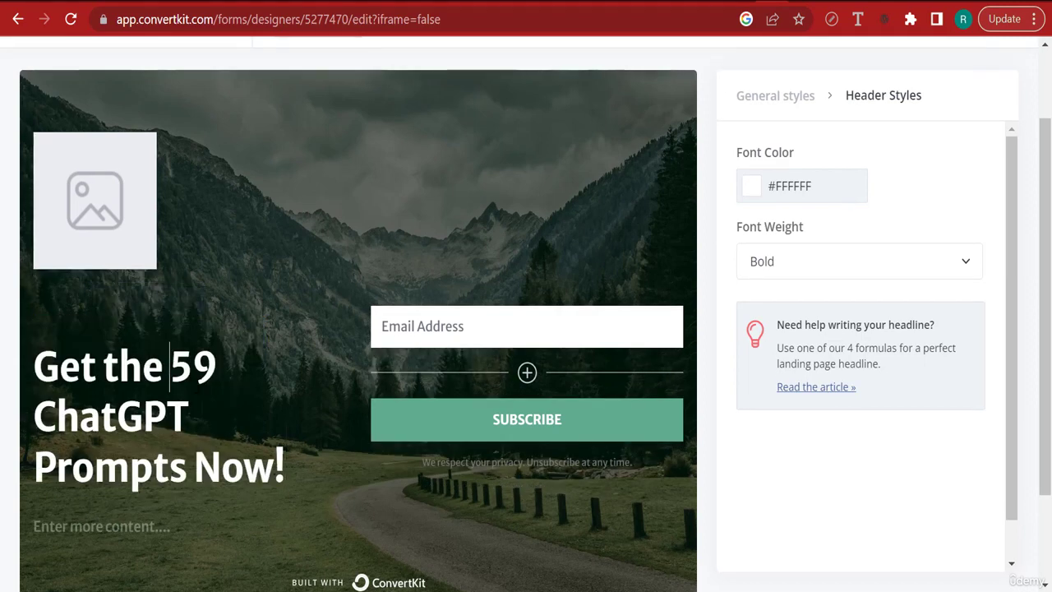
{"action": "type", "text": "FREE"}
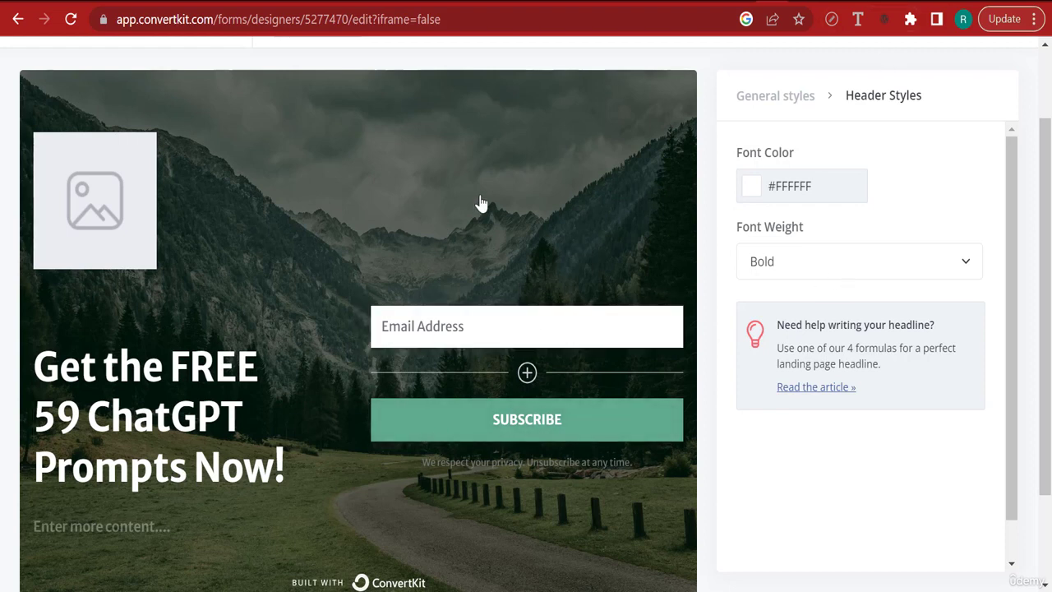
Open the media library for the page's background image and look through the image sources and recent uploads.
{"action": "left_click", "coordinate": [484, 230]}
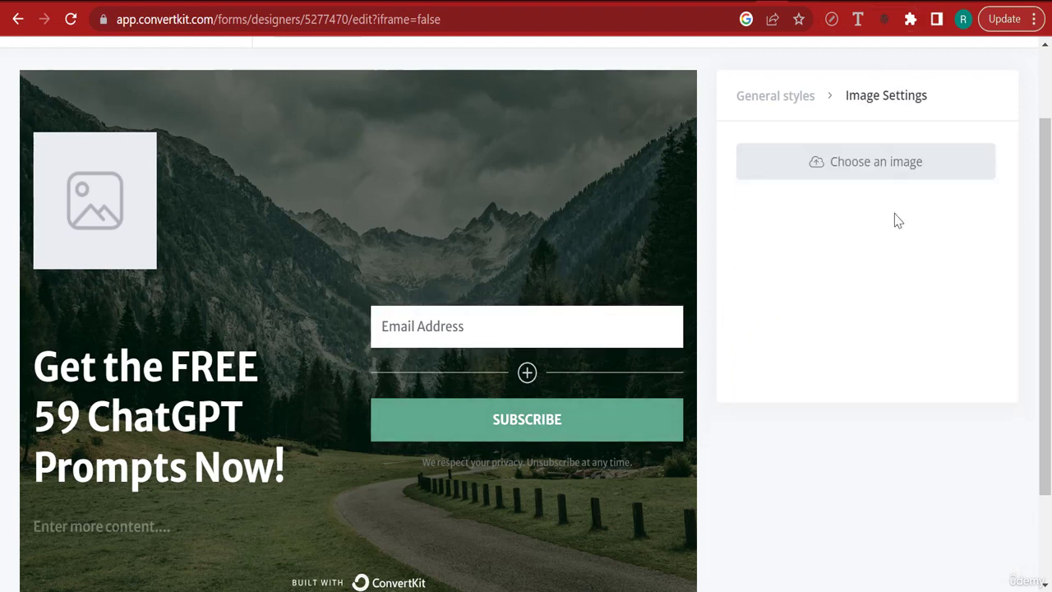
{"action": "scroll", "coordinate": [542, 254], "scroll_direction": "up", "scroll_amount": 2}
{"action": "scroll", "coordinate": [822, 300], "scroll_direction": "down", "scroll_amount": 4}
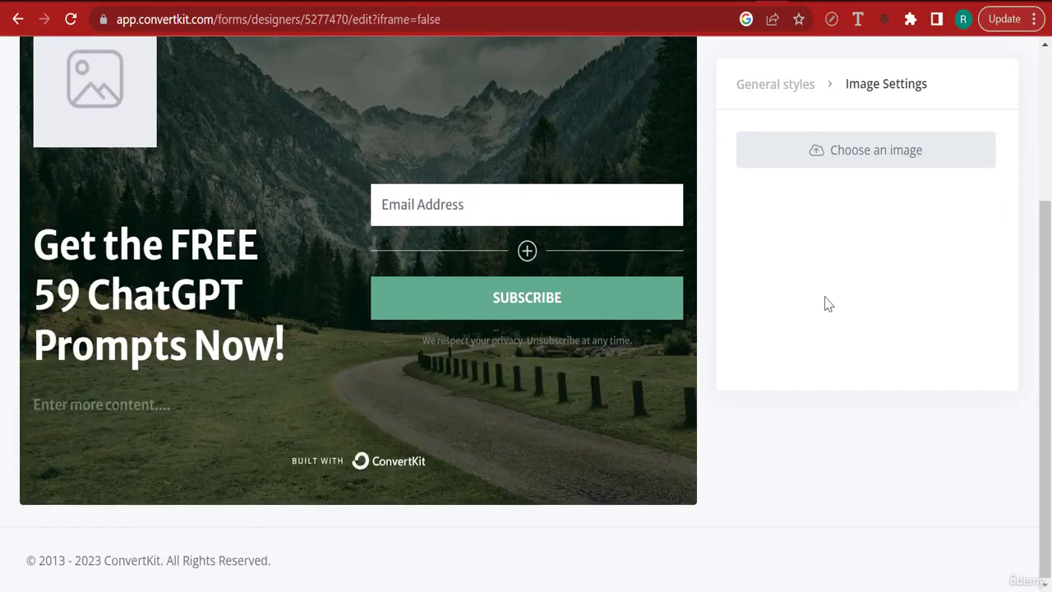
{"action": "scroll", "coordinate": [822, 317], "scroll_direction": "up", "scroll_amount": 5}
{"action": "left_click", "coordinate": [798, 198]}
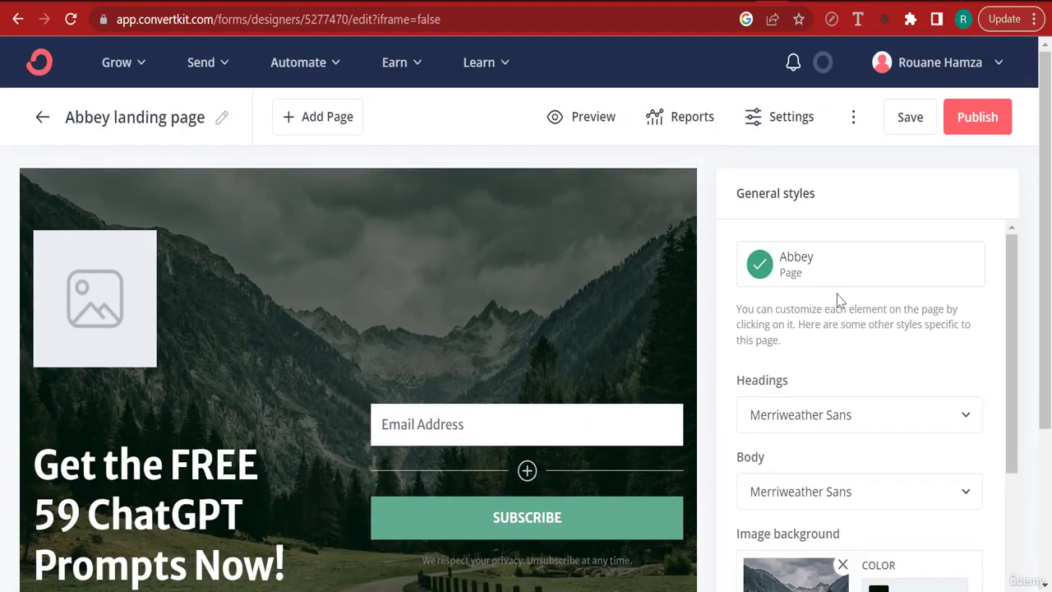
{"action": "scroll", "coordinate": [855, 375], "scroll_direction": "down", "scroll_amount": 2}
{"action": "left_click", "coordinate": [793, 427]}
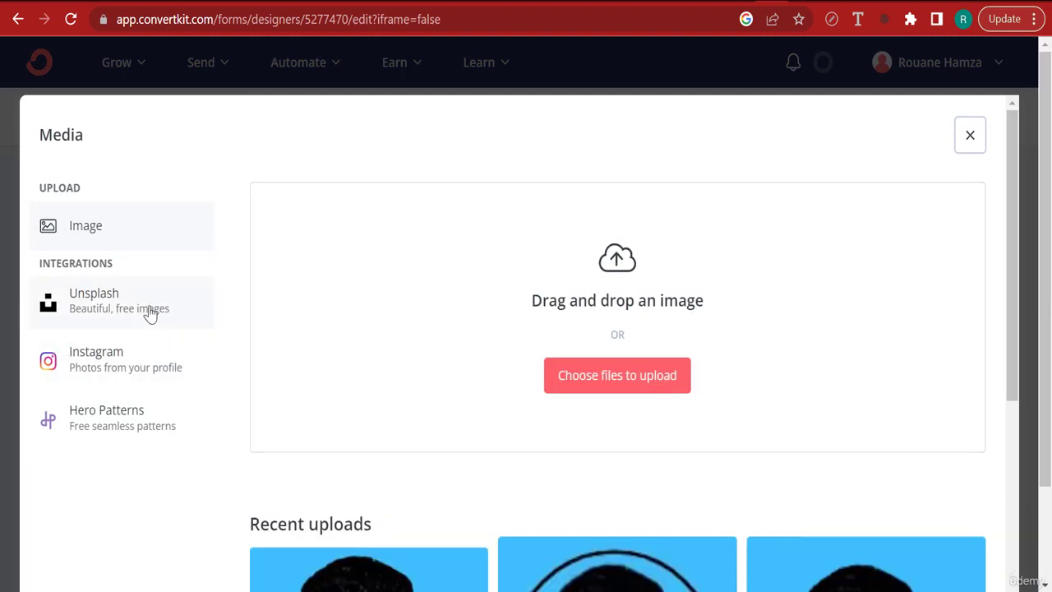
{"action": "scroll", "coordinate": [269, 318], "scroll_direction": "down", "scroll_amount": 2}
{"action": "scroll", "coordinate": [86, 230], "scroll_direction": "down", "scroll_amount": 2}
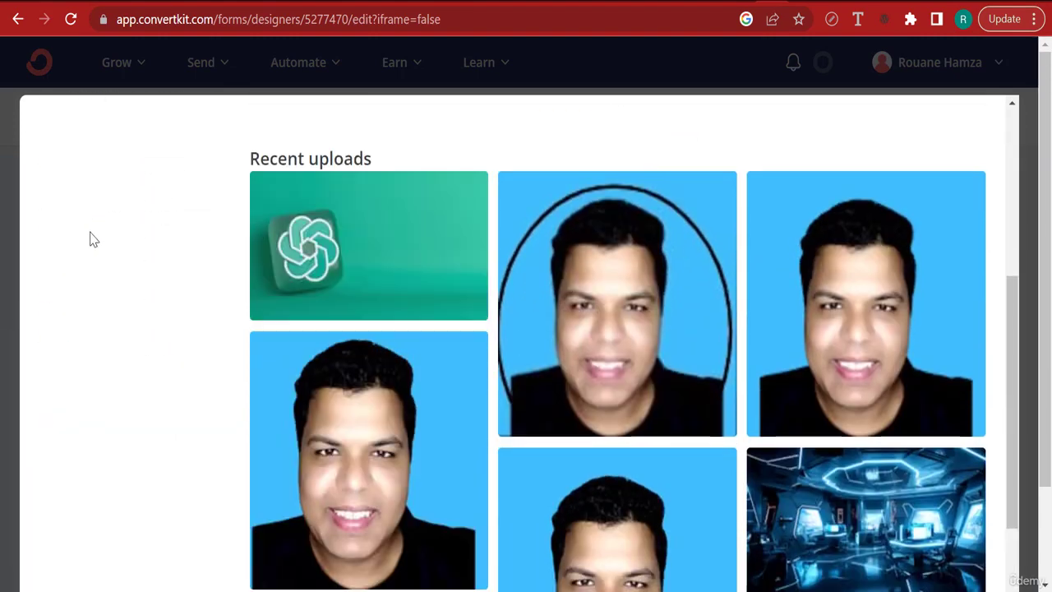
{"action": "scroll", "coordinate": [134, 277], "scroll_direction": "up", "scroll_amount": 5}
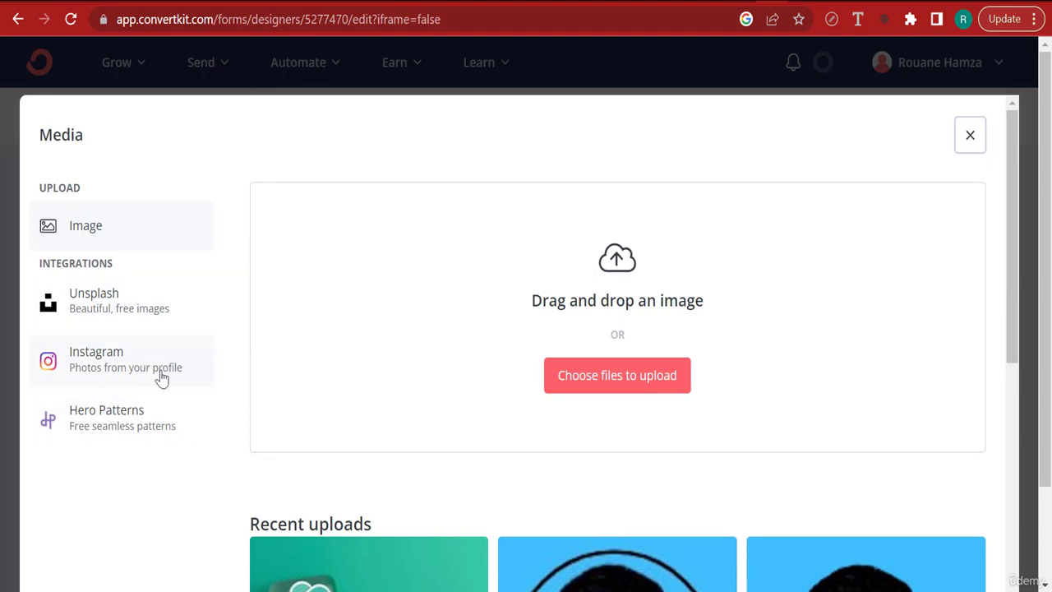
{"action": "scroll", "coordinate": [458, 348], "scroll_direction": "down", "scroll_amount": 7}
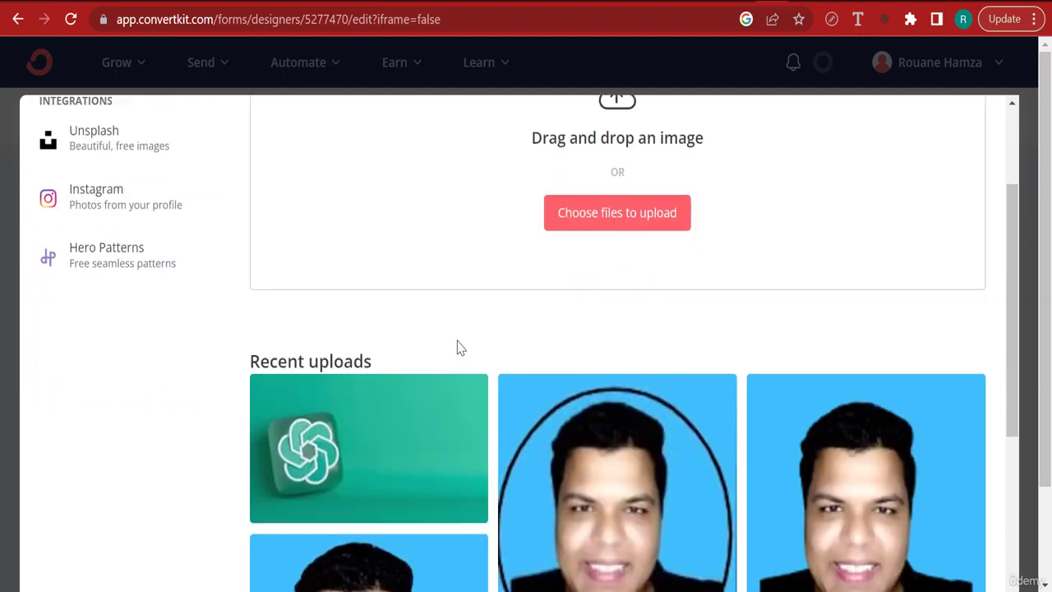
{"action": "scroll", "coordinate": [458, 348], "scroll_direction": "up", "scroll_amount": 4}
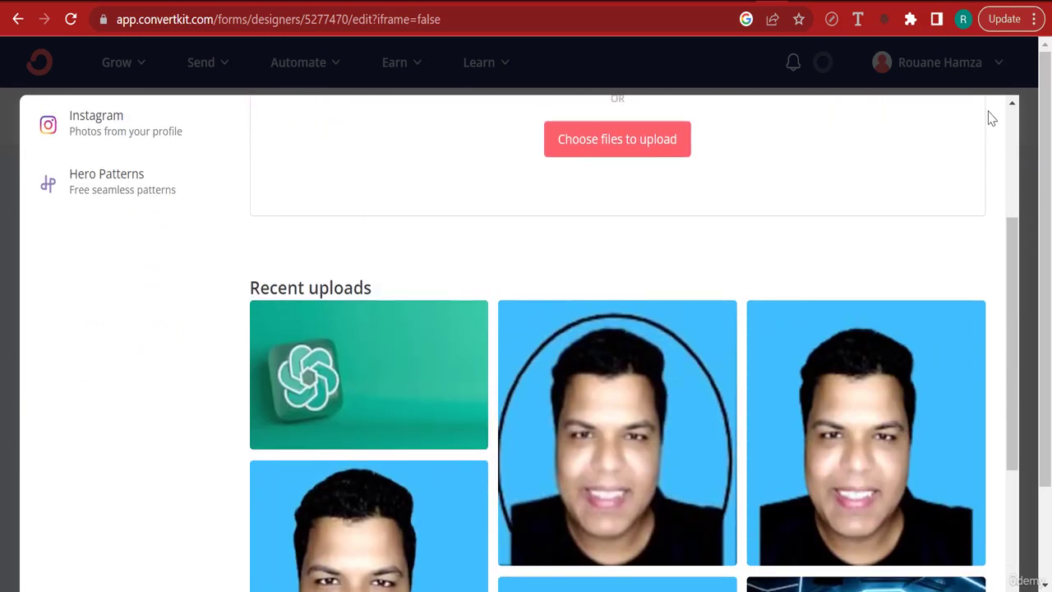
Switch to Canva and create a new custom-size design of 1980 × 1280 px.
{"action": "left_click", "coordinate": [809, 1]}
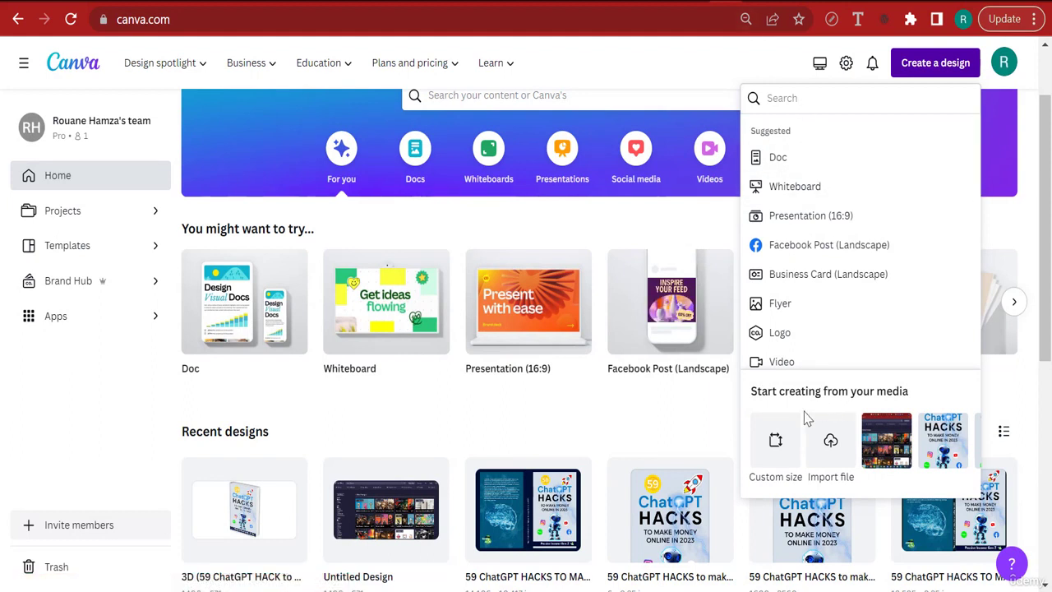
{"action": "left_click", "coordinate": [779, 444]}
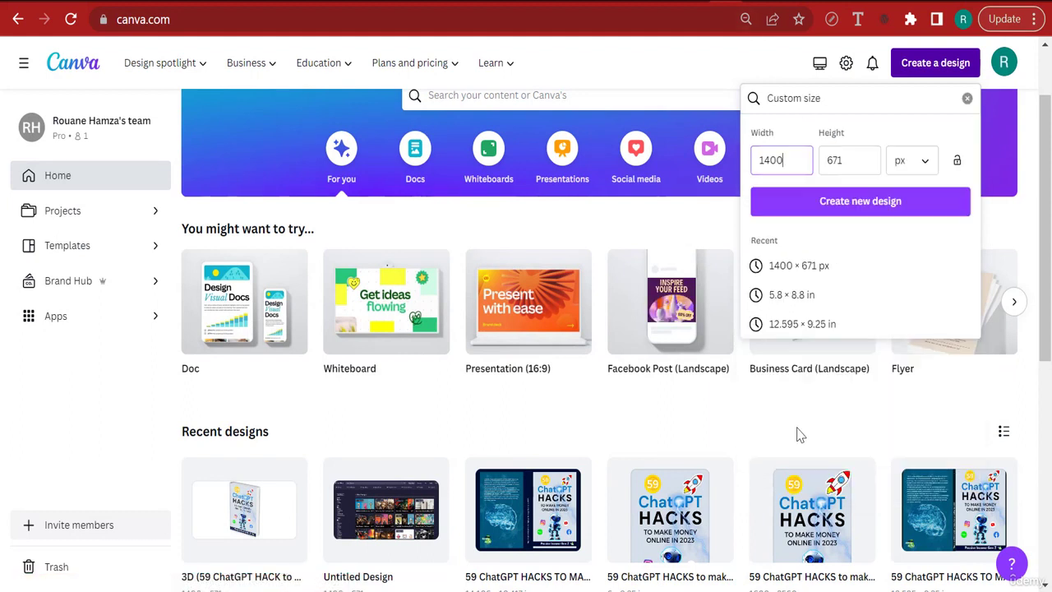
{"action": "double_click", "coordinate": [780, 161]}
{"action": "key", "text": "BackSpace"}
{"action": "type", "text": "1980"}
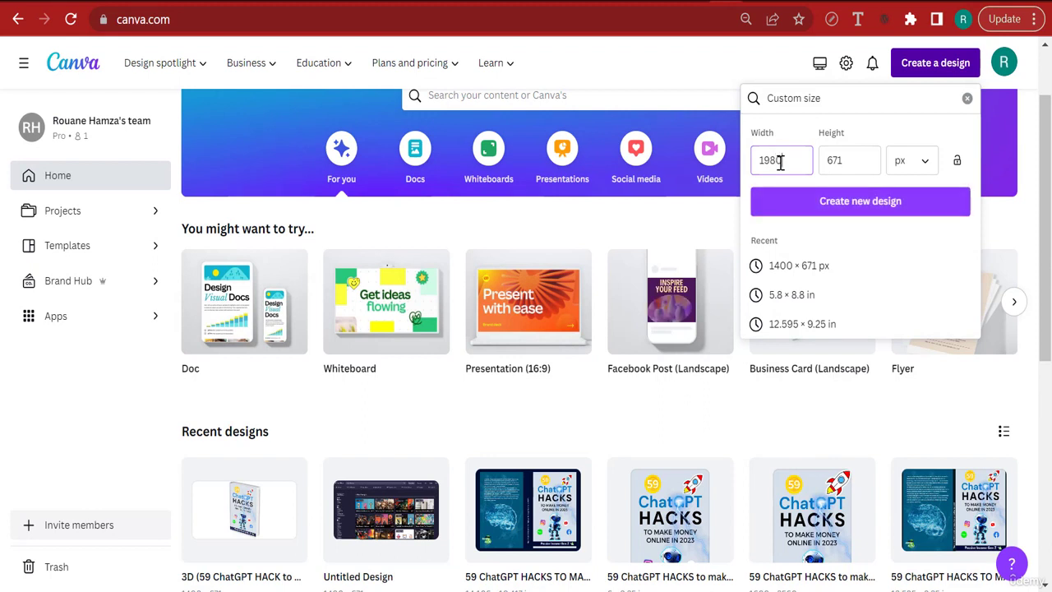
{"action": "double_click", "coordinate": [842, 162]}
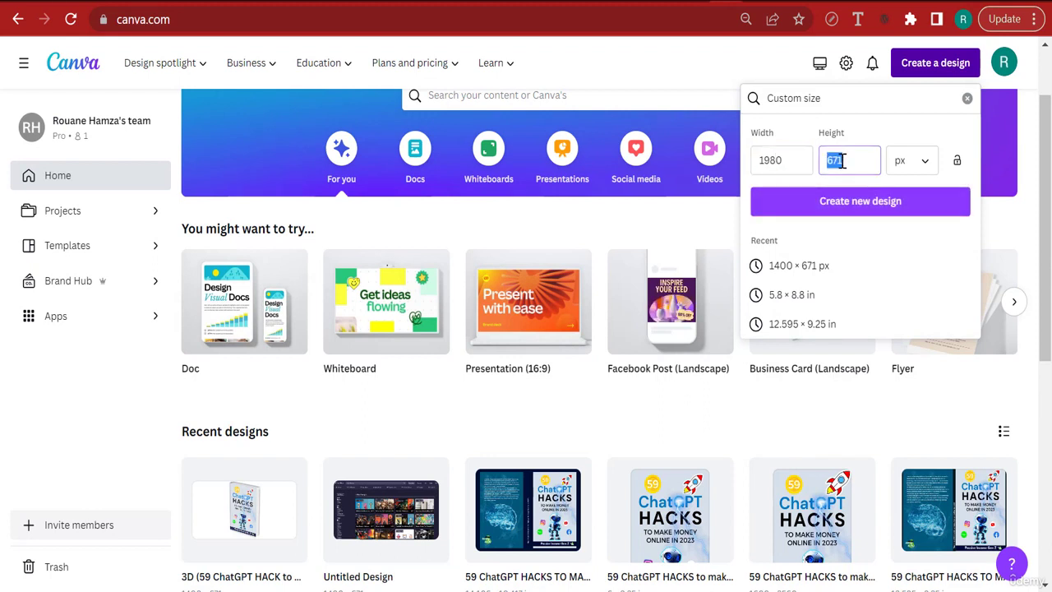
{"action": "type", "text": "1"}
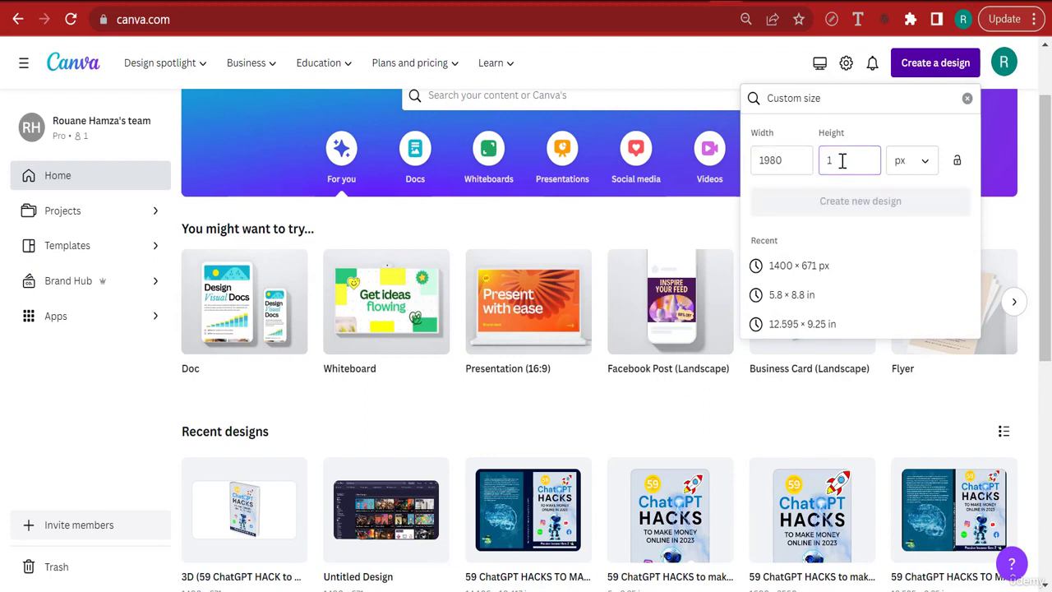
{"action": "type", "text": "280"}
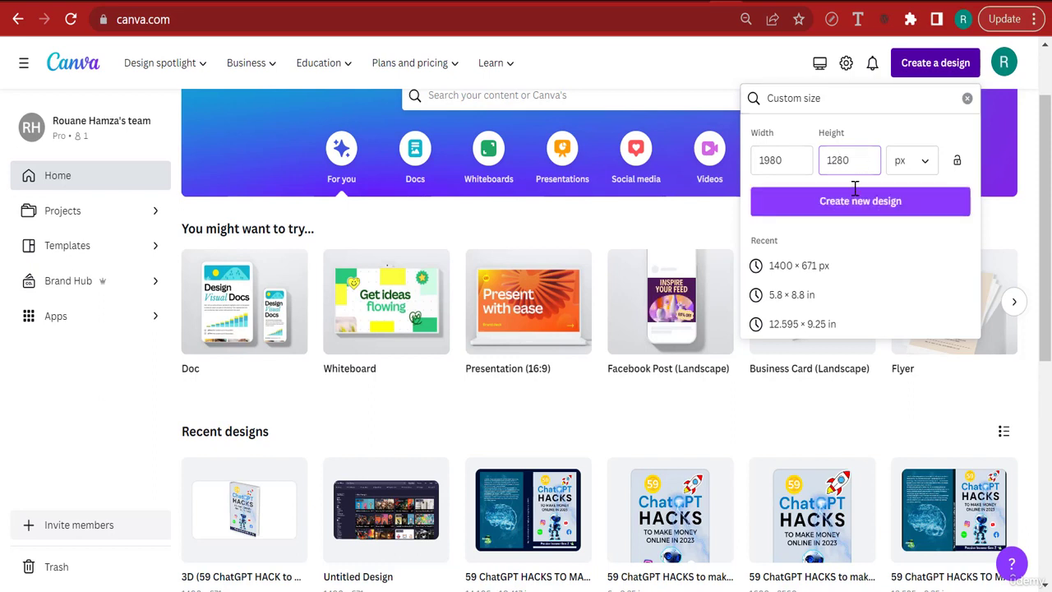
{"action": "left_click", "coordinate": [841, 205]}
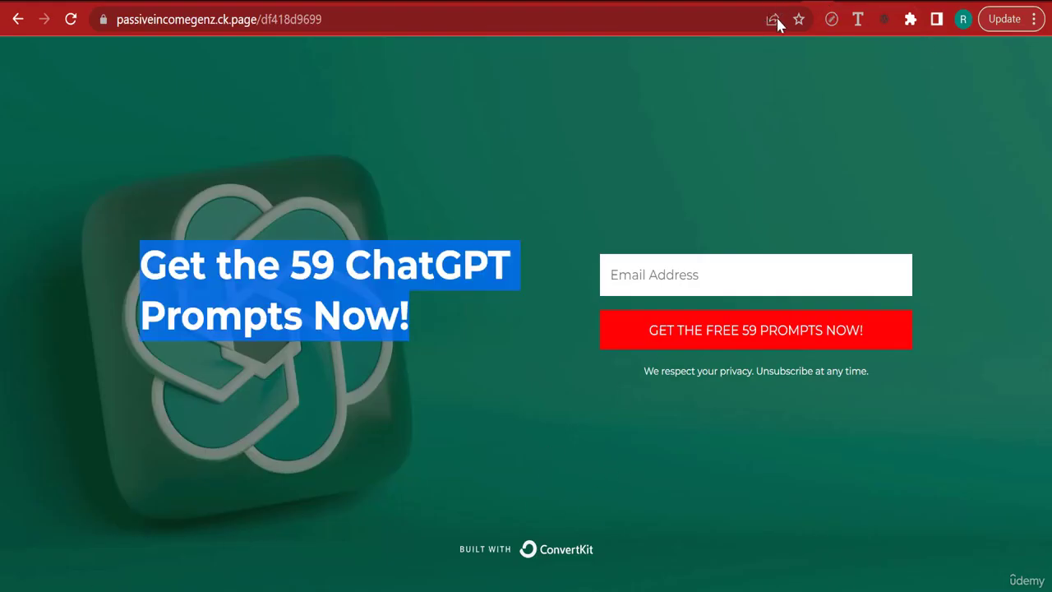
{"action": "left_click", "coordinate": [720, 7]}
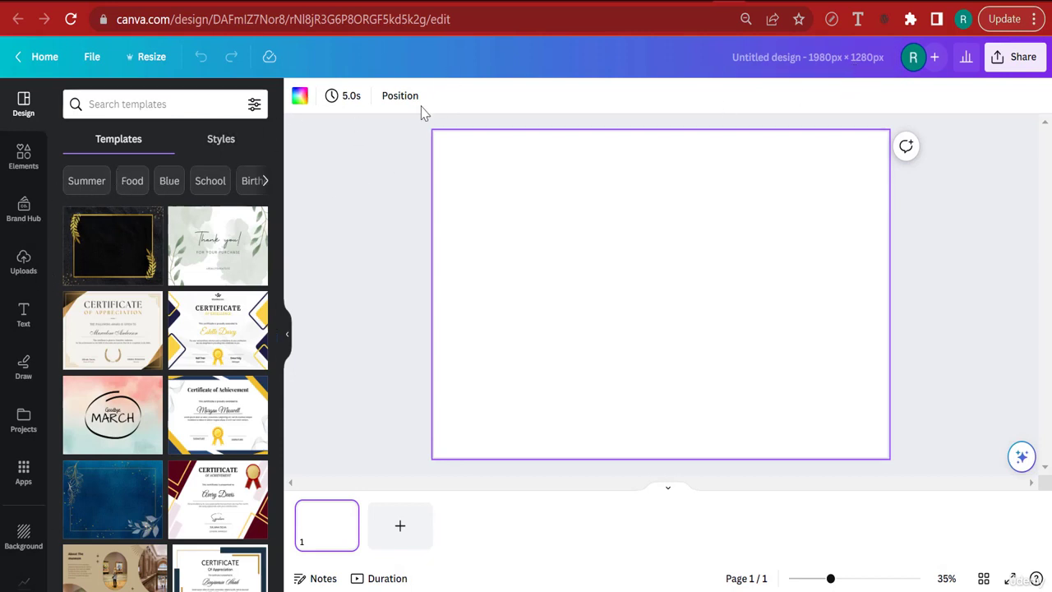
Search the elements for "chatgpt" photos and add the glowing blue chip on a circuit board to the blank page.
{"action": "left_click", "coordinate": [17, 160]}
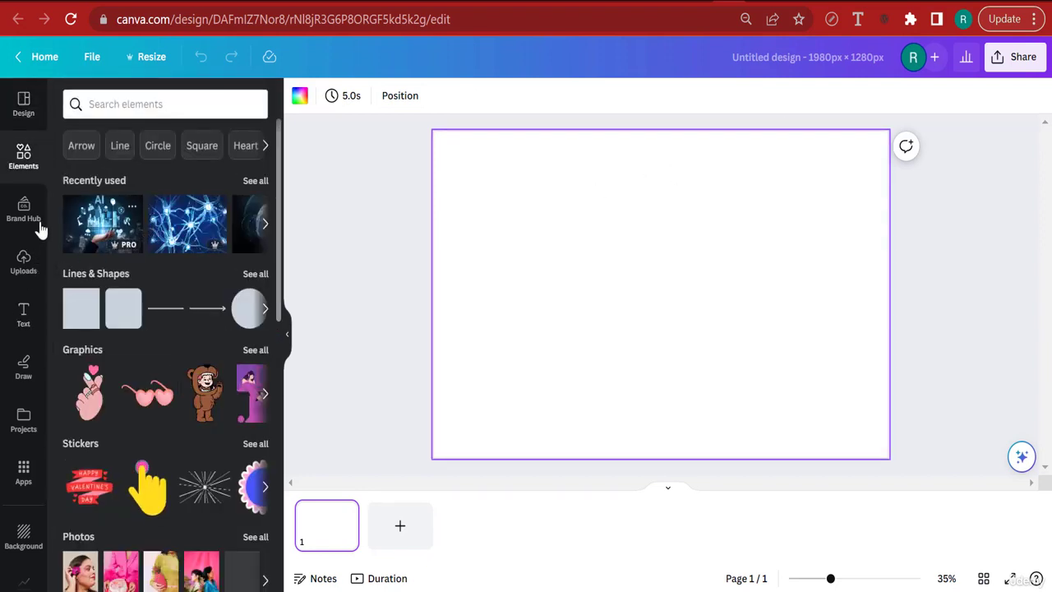
{"action": "left_click", "coordinate": [141, 104]}
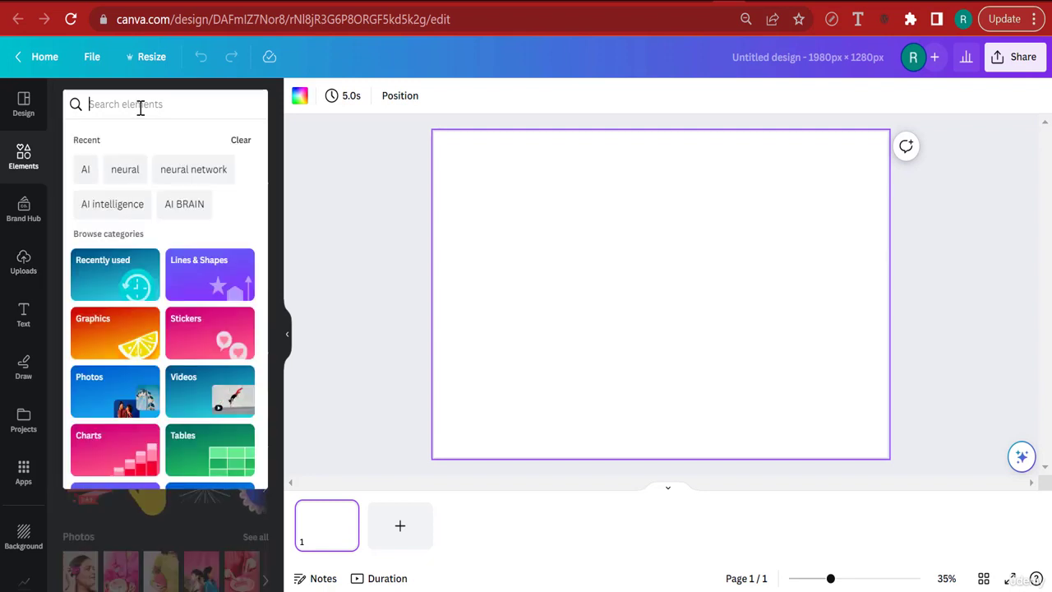
{"action": "type", "text": "chatgpt"}
{"action": "key", "text": "Return"}
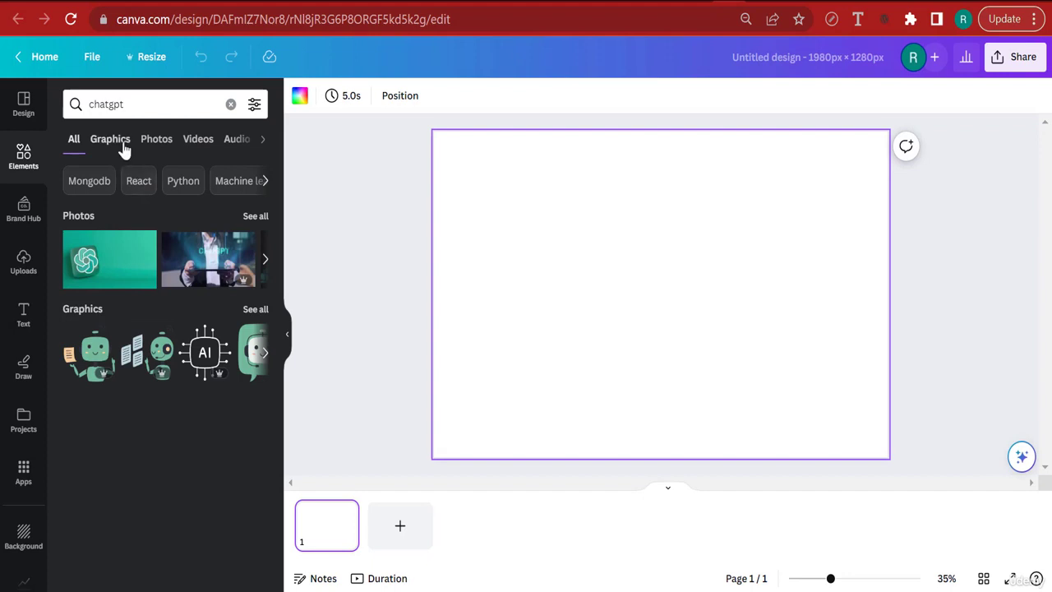
{"action": "left_click", "coordinate": [156, 140]}
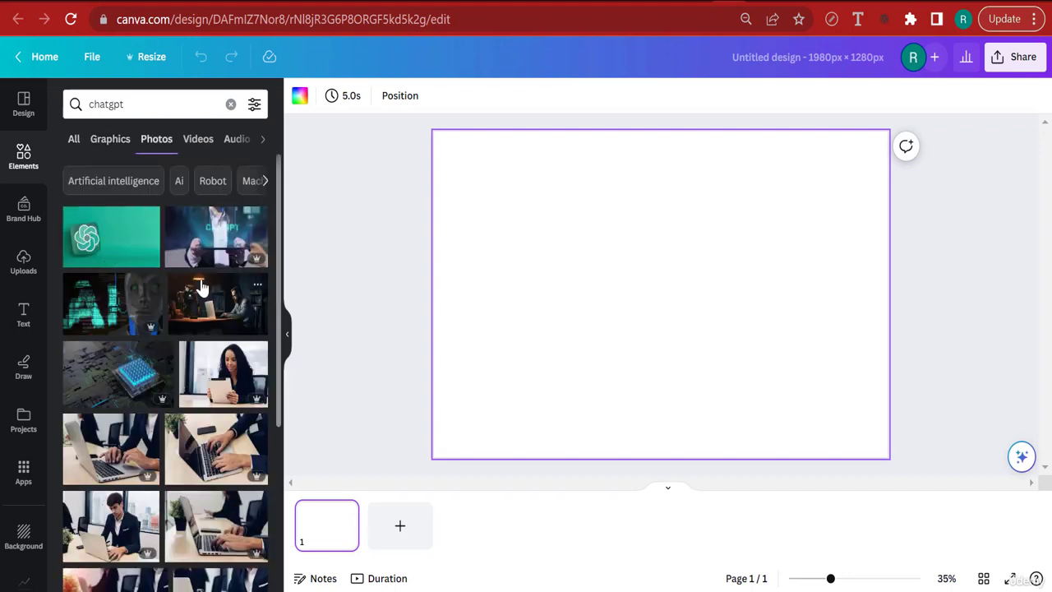
{"action": "scroll", "coordinate": [202, 286], "scroll_direction": "down", "scroll_amount": 4}
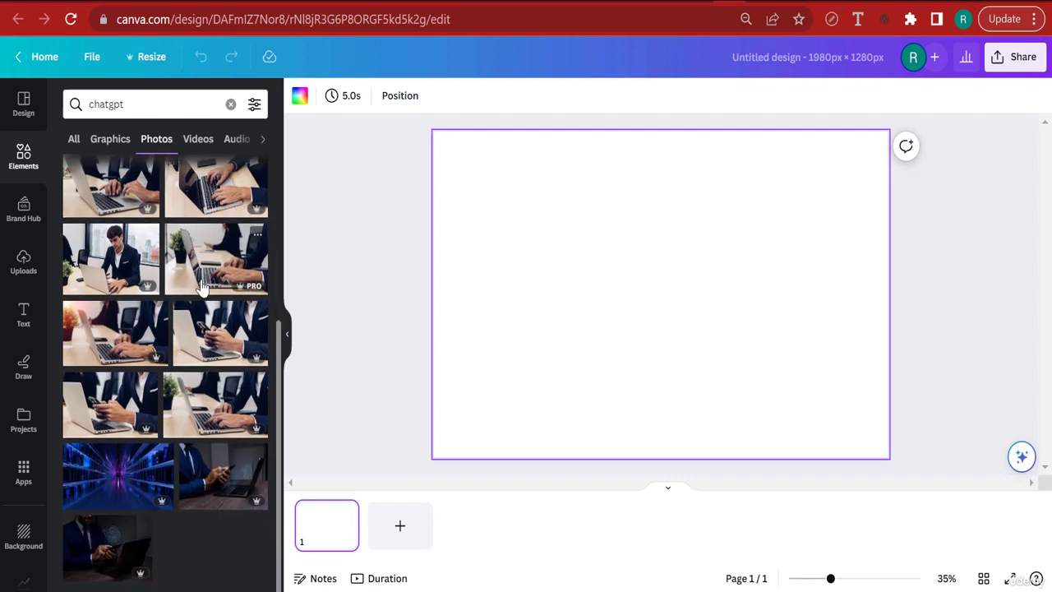
{"action": "scroll", "coordinate": [202, 285], "scroll_direction": "up", "scroll_amount": 4}
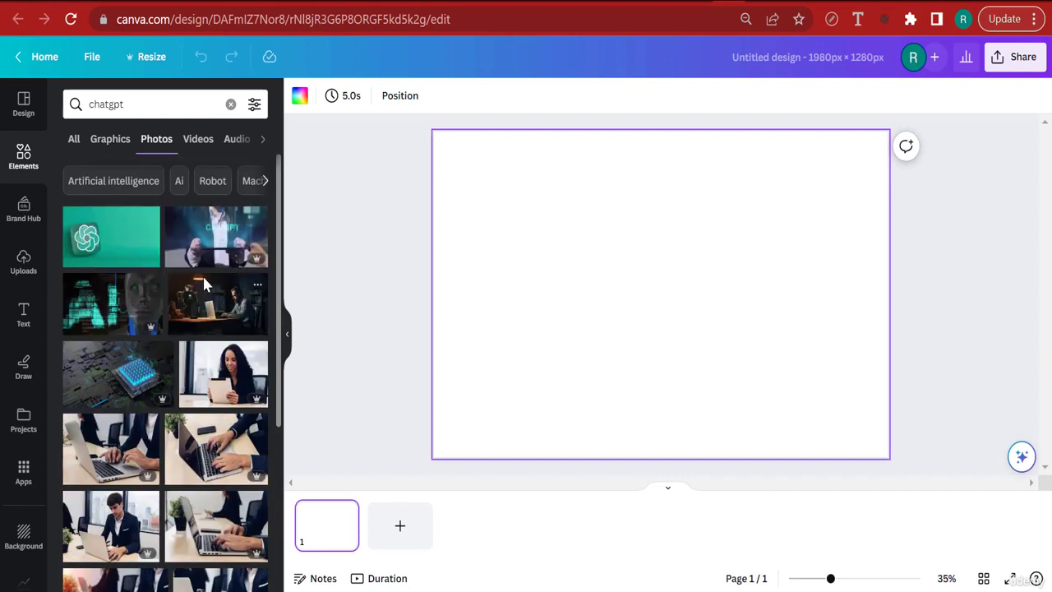
{"action": "left_click", "coordinate": [110, 380]}
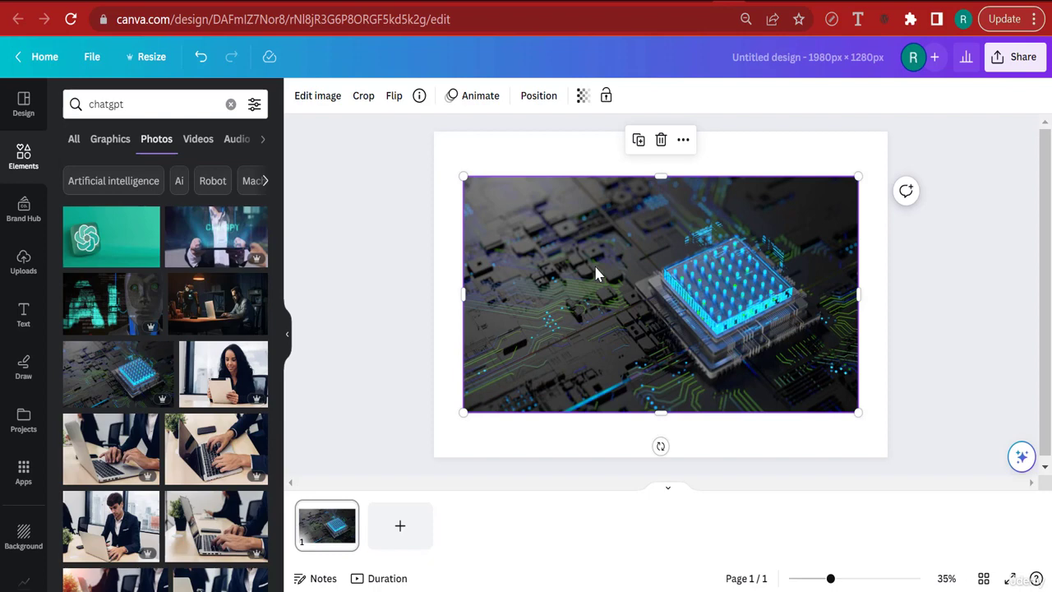
Search the photos for "ai" and delete the blue chip photo from the page.
{"action": "left_click", "coordinate": [145, 99]}
{"action": "double_click", "coordinate": [146, 98]}
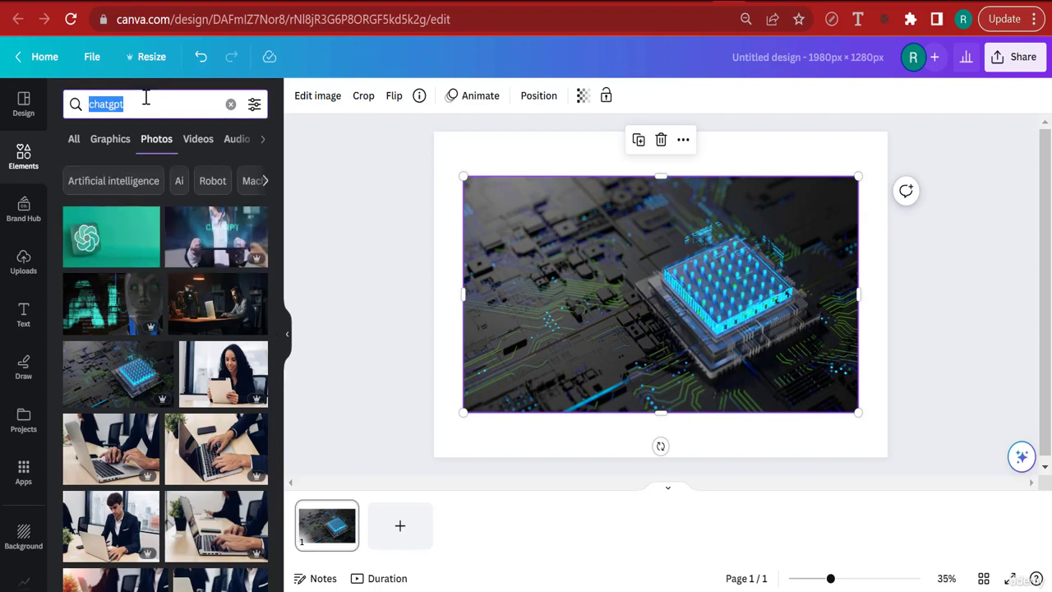
{"action": "type", "text": "ai"}
{"action": "key", "text": "Return"}
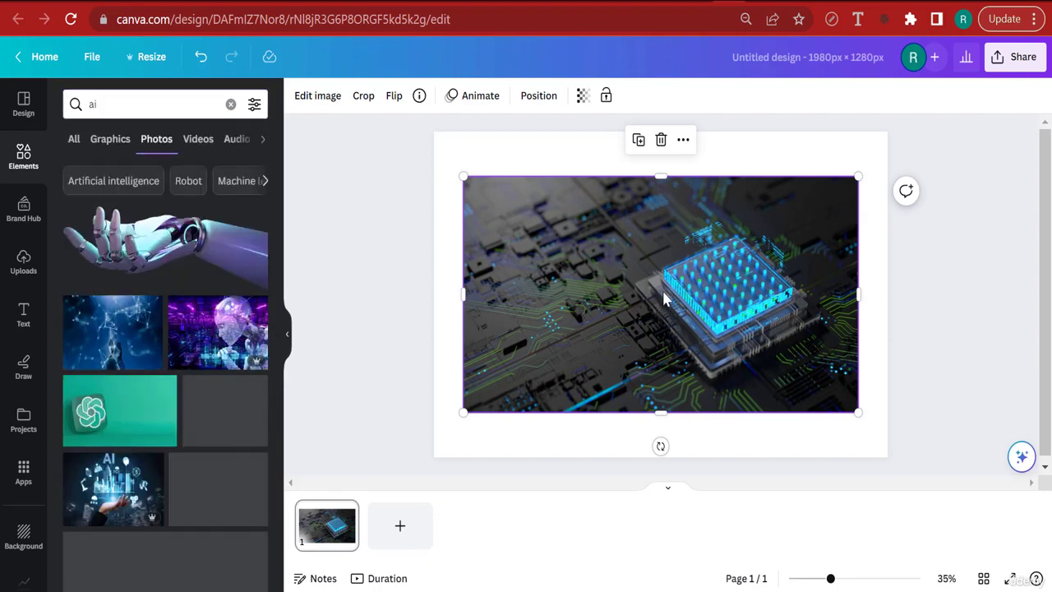
{"action": "key", "text": "Delete"}
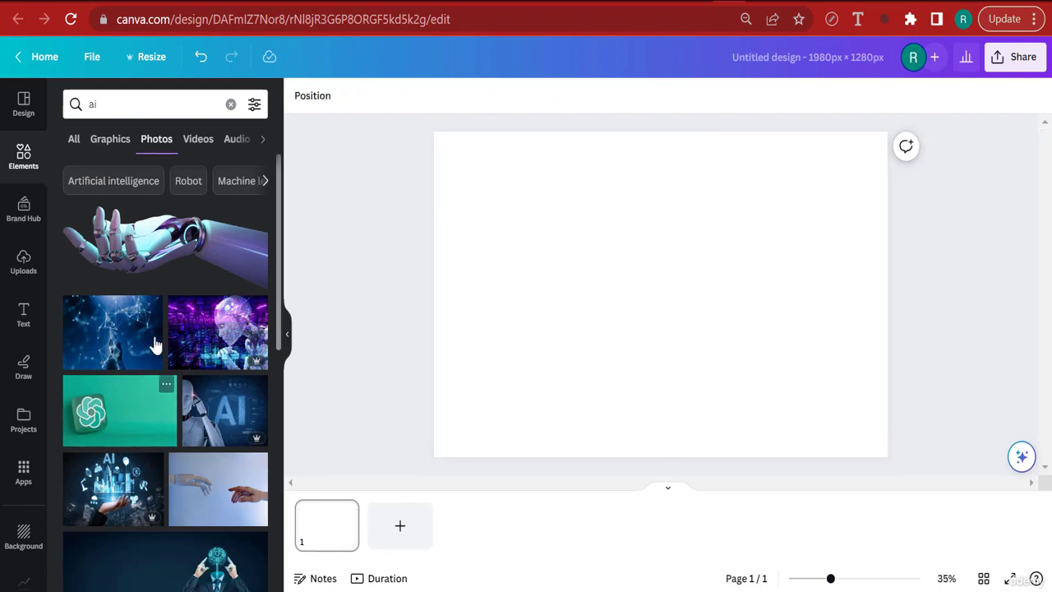
Browse the "ai" photos and add the one of a robot hand reaching toward a human hand to the blank page.
{"action": "scroll", "coordinate": [156, 345], "scroll_direction": "down", "scroll_amount": 8}
{"action": "scroll", "coordinate": [218, 354], "scroll_direction": "down", "scroll_amount": 5}
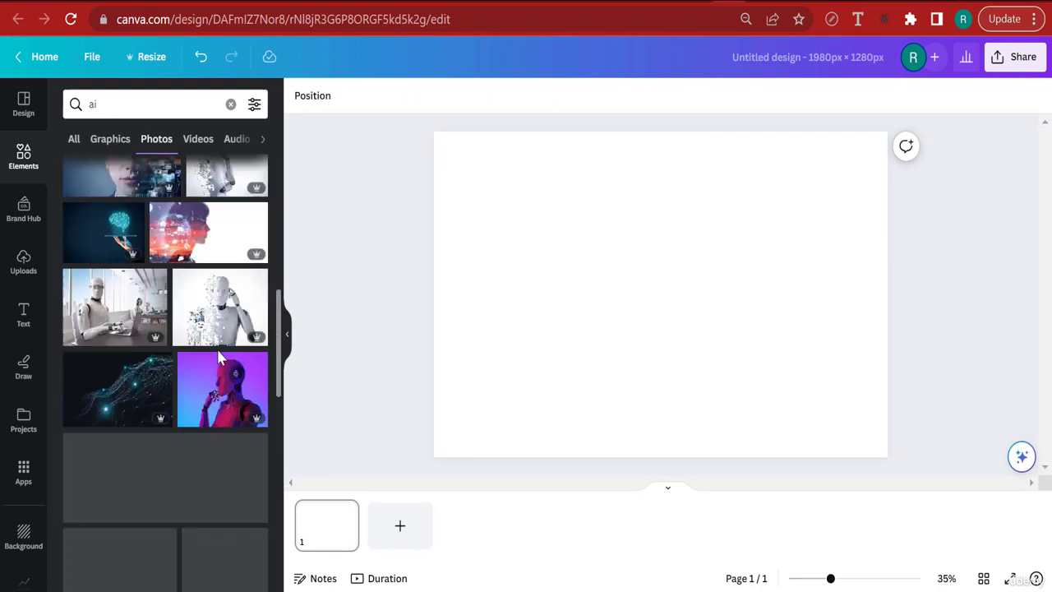
{"action": "scroll", "coordinate": [218, 355], "scroll_direction": "down", "scroll_amount": 3}
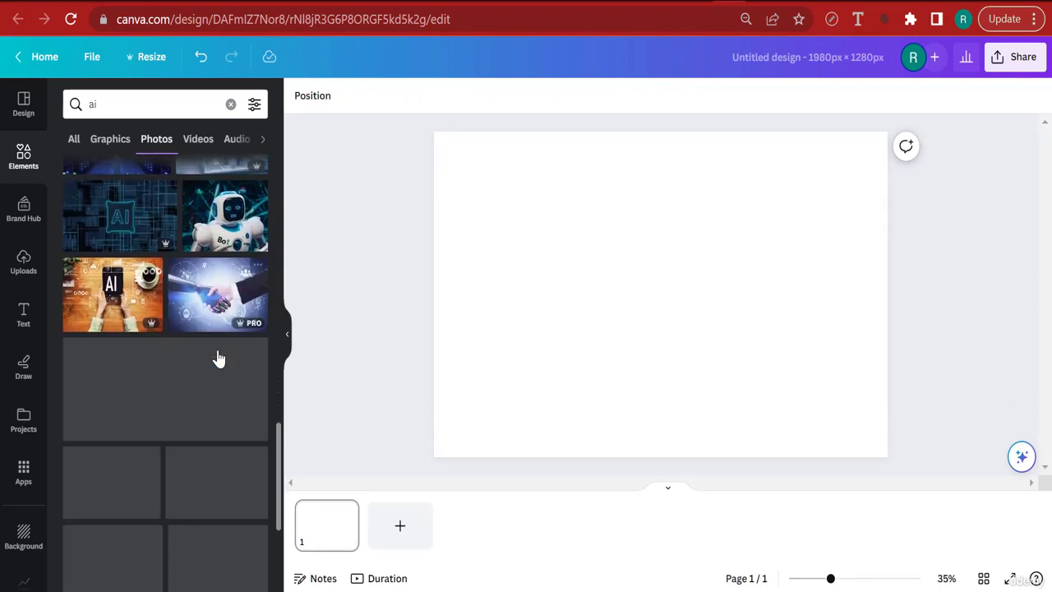
{"action": "scroll", "coordinate": [218, 357], "scroll_direction": "down", "scroll_amount": 2}
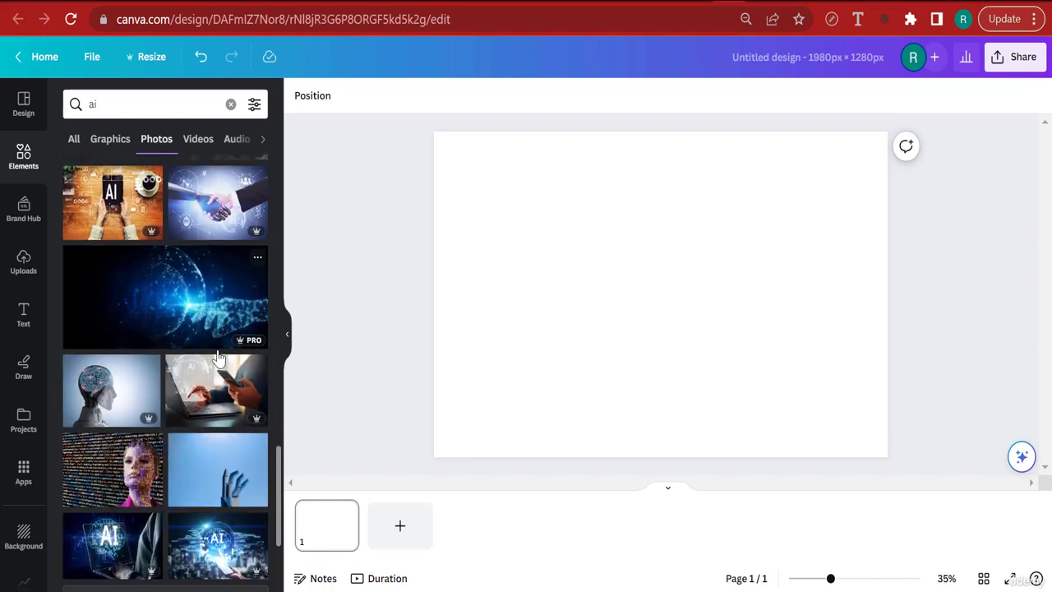
{"action": "scroll", "coordinate": [217, 357], "scroll_direction": "up", "scroll_amount": 3}
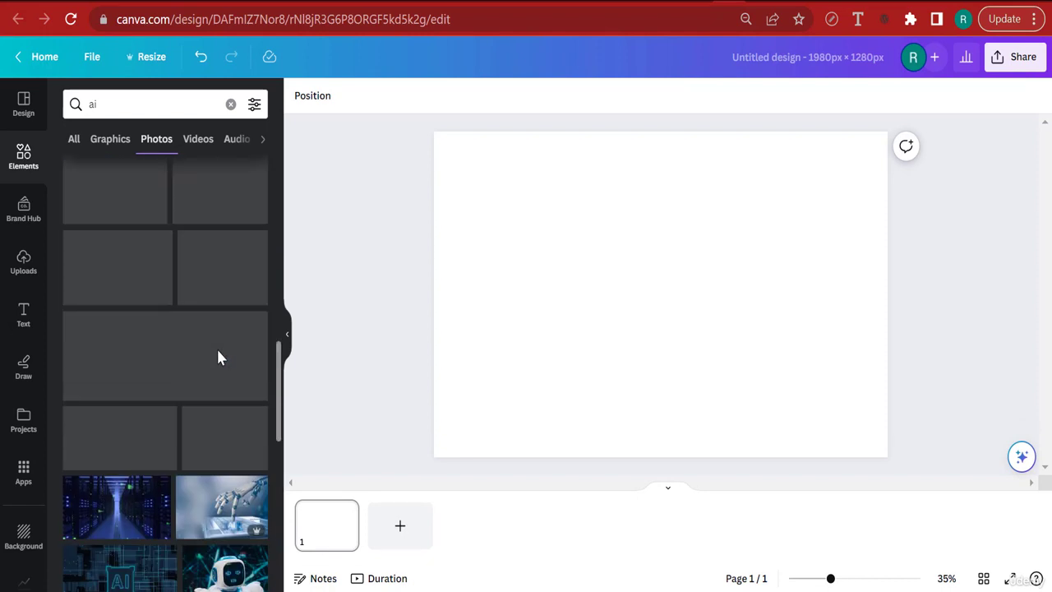
{"action": "scroll", "coordinate": [244, 293], "scroll_direction": "up", "scroll_amount": 3}
{"action": "scroll", "coordinate": [238, 325], "scroll_direction": "up", "scroll_amount": 2}
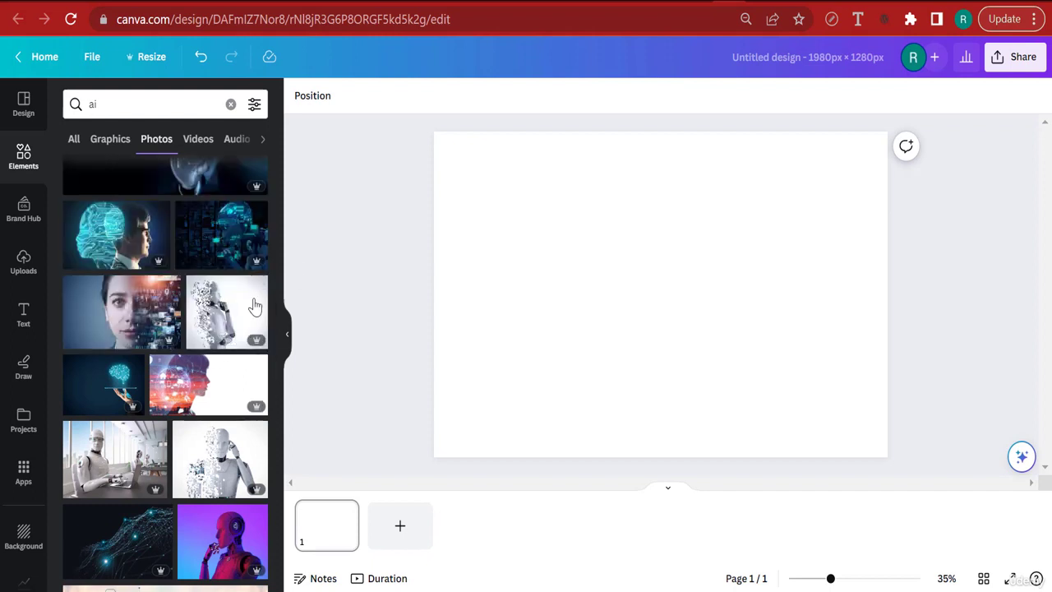
{"action": "scroll", "coordinate": [242, 308], "scroll_direction": "up", "scroll_amount": 3}
{"action": "scroll", "coordinate": [232, 318], "scroll_direction": "up", "scroll_amount": 4}
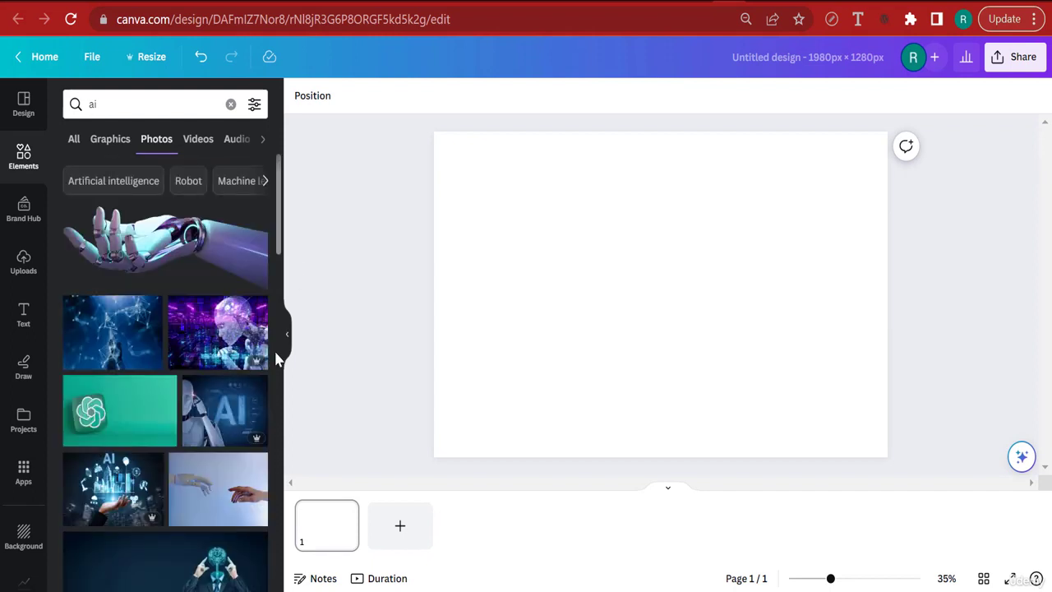
{"action": "left_click", "coordinate": [212, 493]}
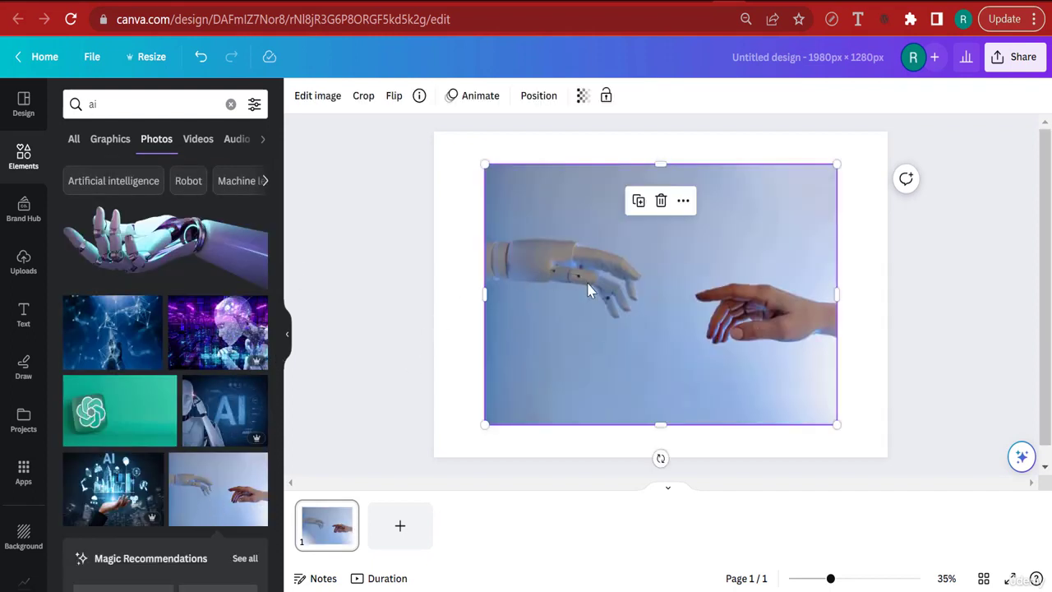
Set the photo of the robot and human hands as the page background so it fills the whole design.
{"action": "right_click", "coordinate": [587, 289]}
{"action": "left_click", "coordinate": [695, 562]}
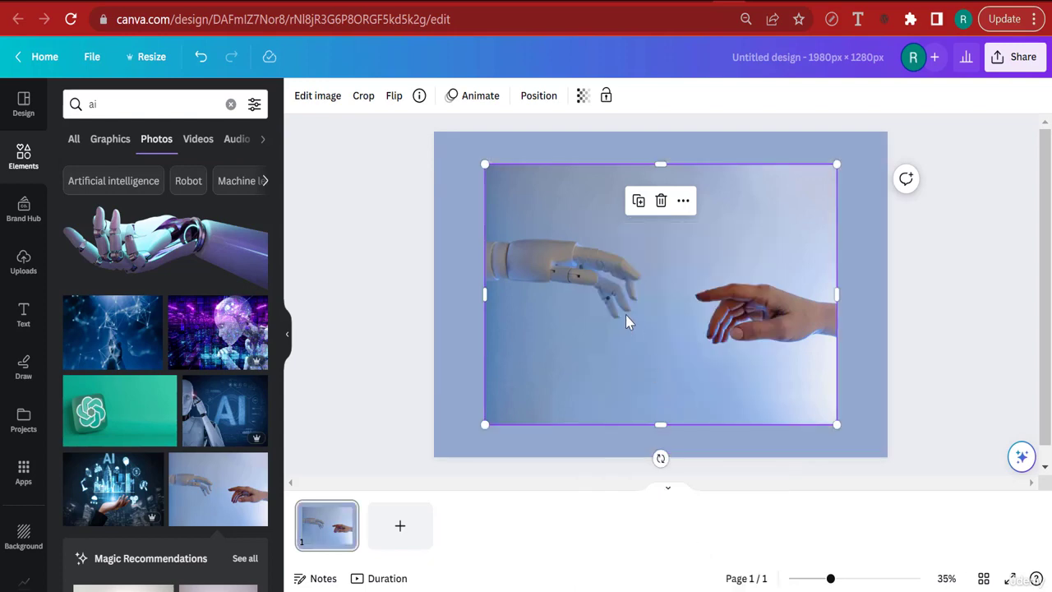
{"action": "right_click", "coordinate": [612, 336]}
{"action": "left_click", "coordinate": [670, 542]}
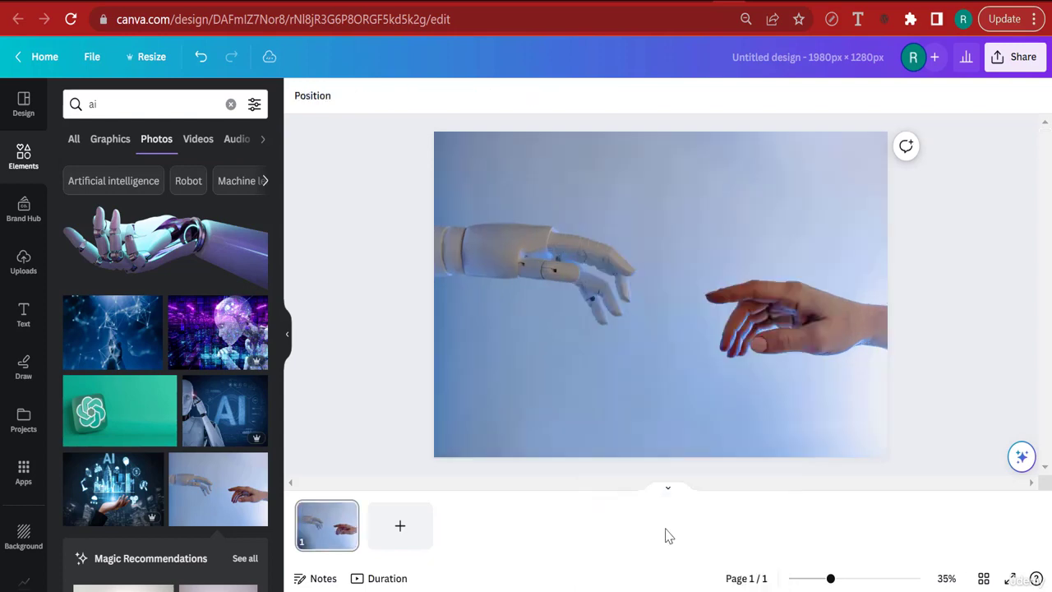
Adjust the background photo, setting its contrast to 37 and its saturation to 39.
{"action": "double_click", "coordinate": [474, 223]}
{"action": "left_click", "coordinate": [521, 252]}
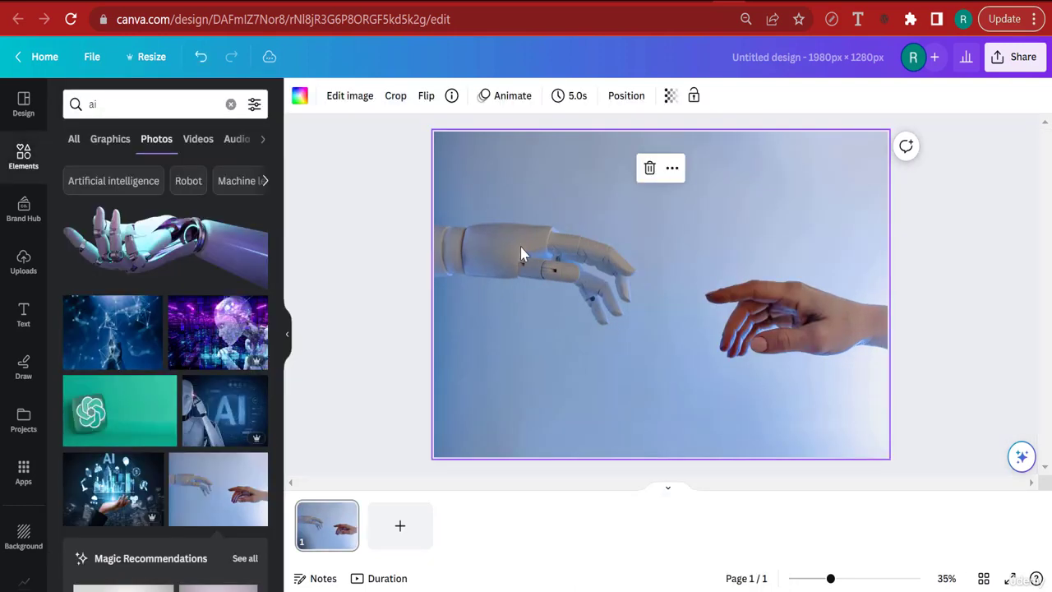
{"action": "left_click", "coordinate": [349, 96]}
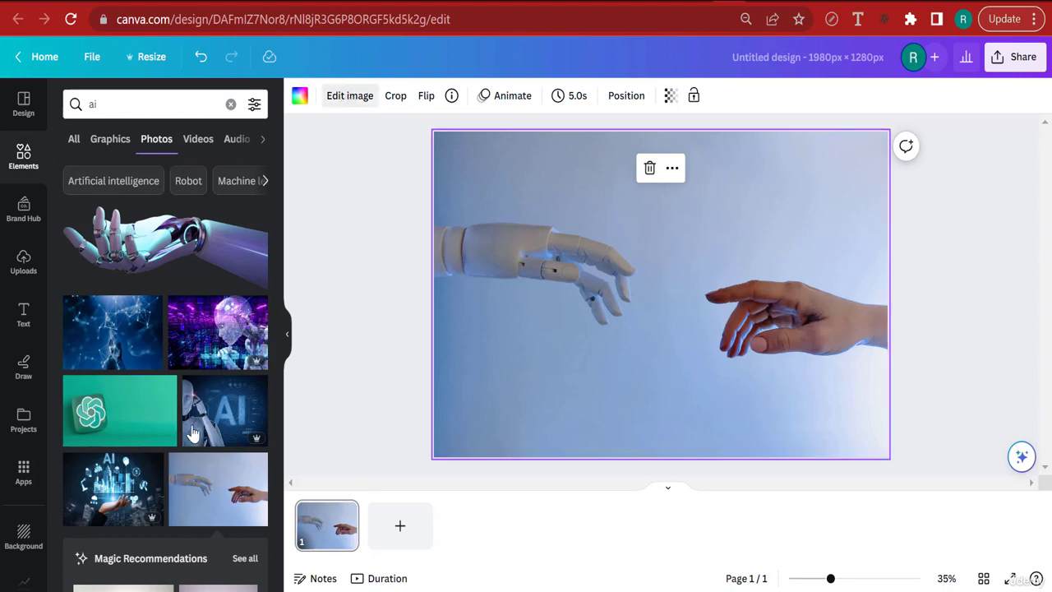
{"action": "scroll", "coordinate": [195, 424], "scroll_direction": "down", "scroll_amount": 3}
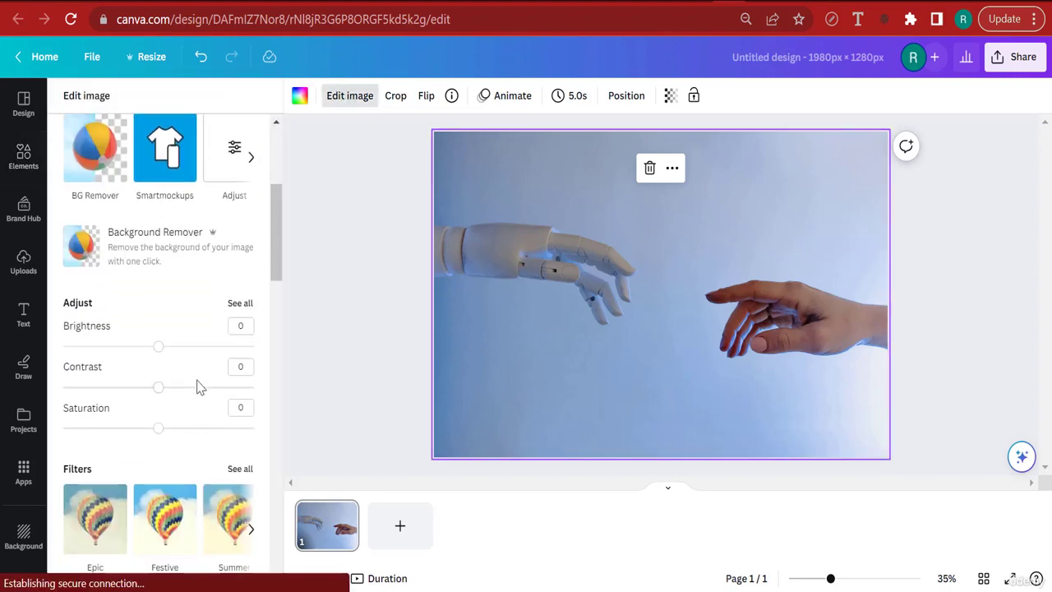
{"action": "left_click", "coordinate": [195, 386]}
{"action": "left_click", "coordinate": [195, 427]}
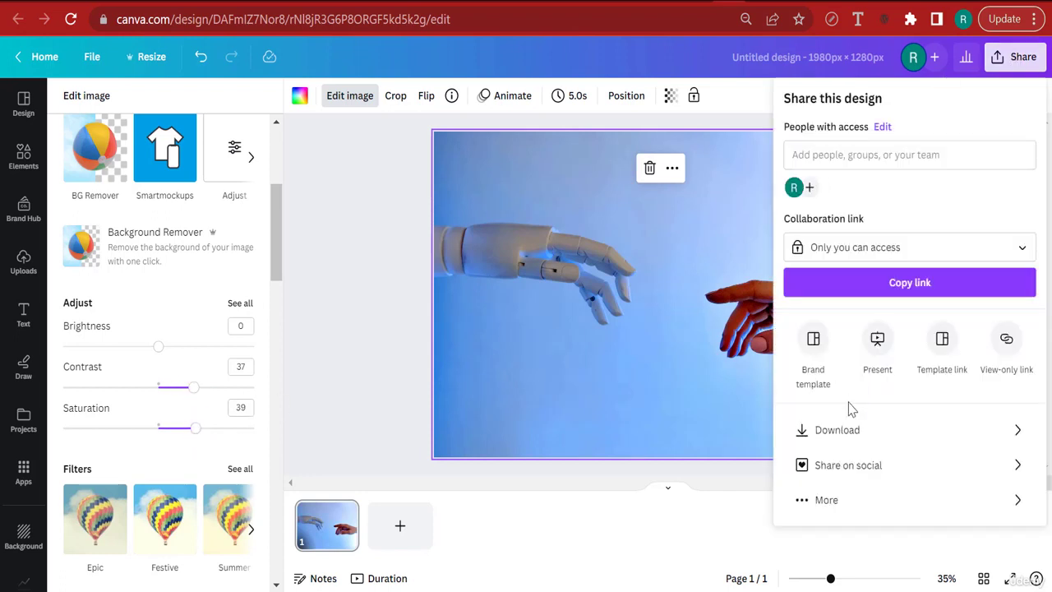
Download the design as a PNG, switch to ConvertKit and upload that file as the landing page's background image.
{"action": "left_click", "coordinate": [850, 428]}
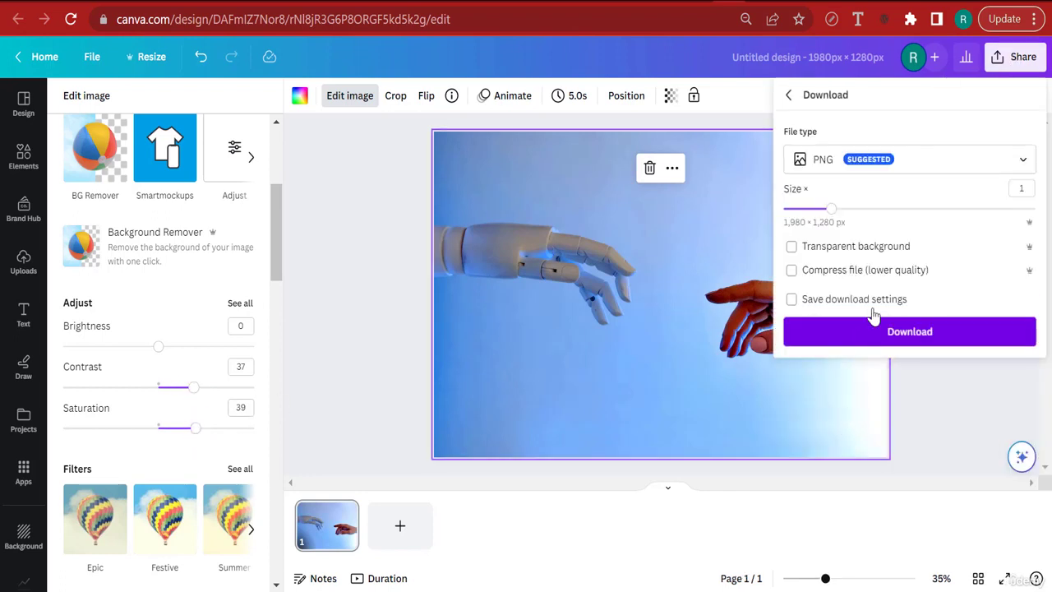
{"action": "left_click", "coordinate": [883, 335]}
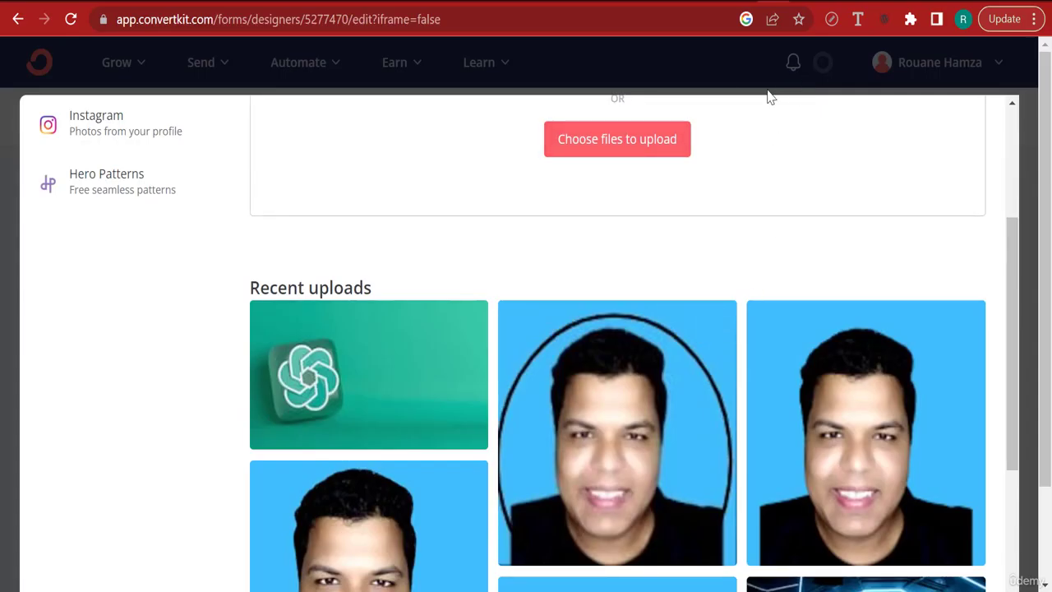
{"action": "scroll", "coordinate": [872, 238], "scroll_direction": "up", "scroll_amount": 3}
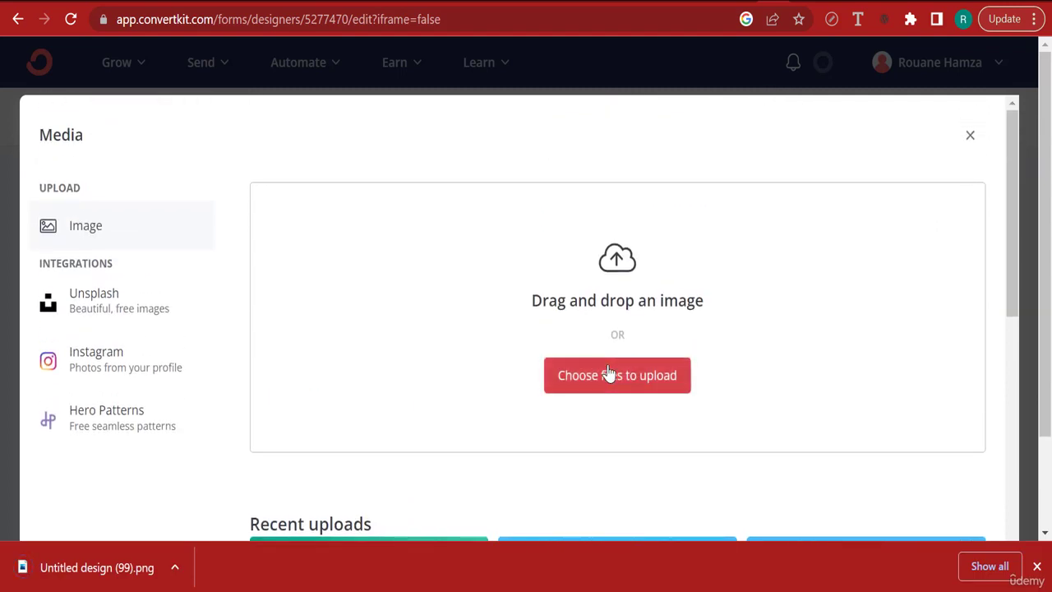
{"action": "left_click", "coordinate": [654, 359]}
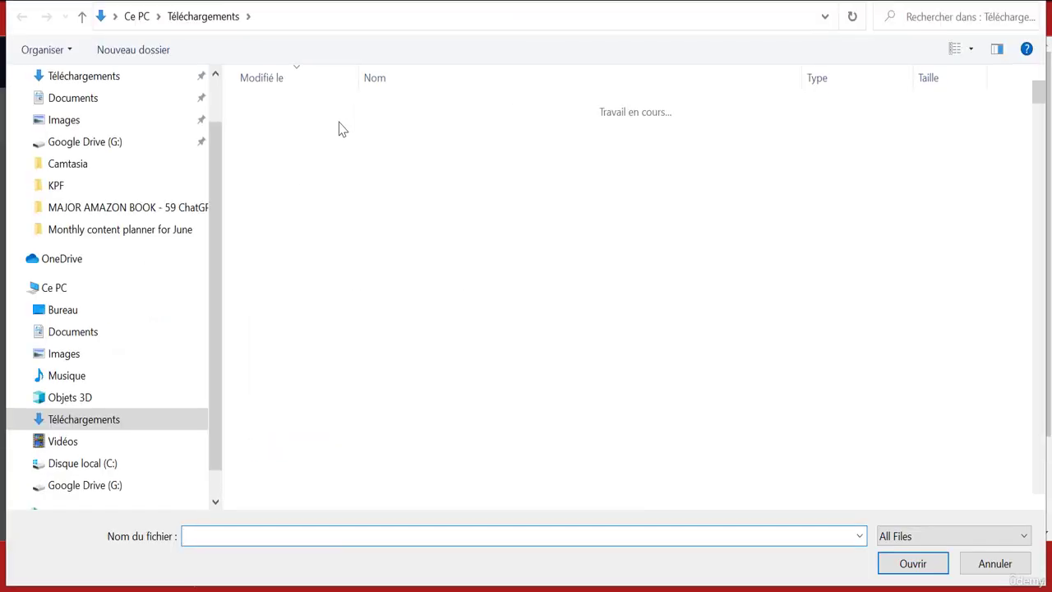
{"action": "left_click", "coordinate": [349, 129]}
{"action": "double_click", "coordinate": [349, 129]}
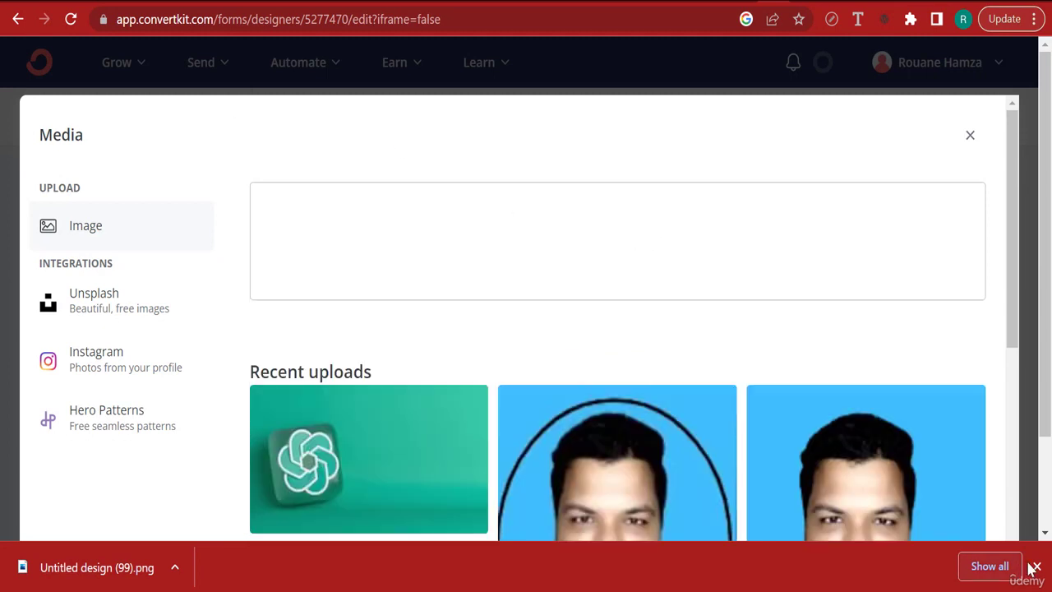
{"action": "left_click", "coordinate": [1036, 567]}
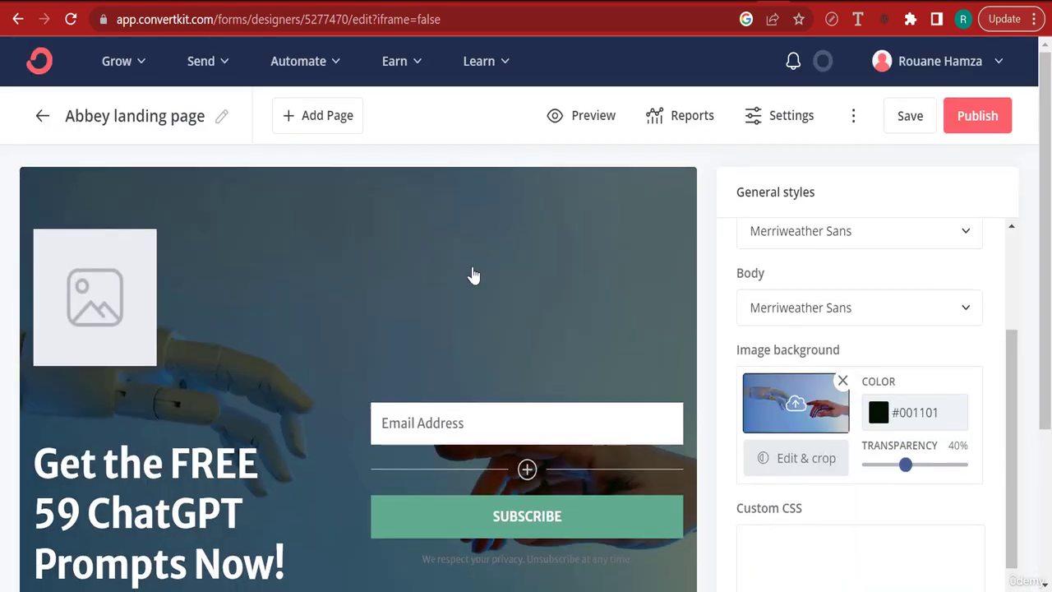
In the landing page settings, change the success message to "Success! Now check your email to Download your Free 59 ChatGPT Prompts Copy.".
{"action": "scroll", "coordinate": [485, 304], "scroll_direction": "down", "scroll_amount": 1}
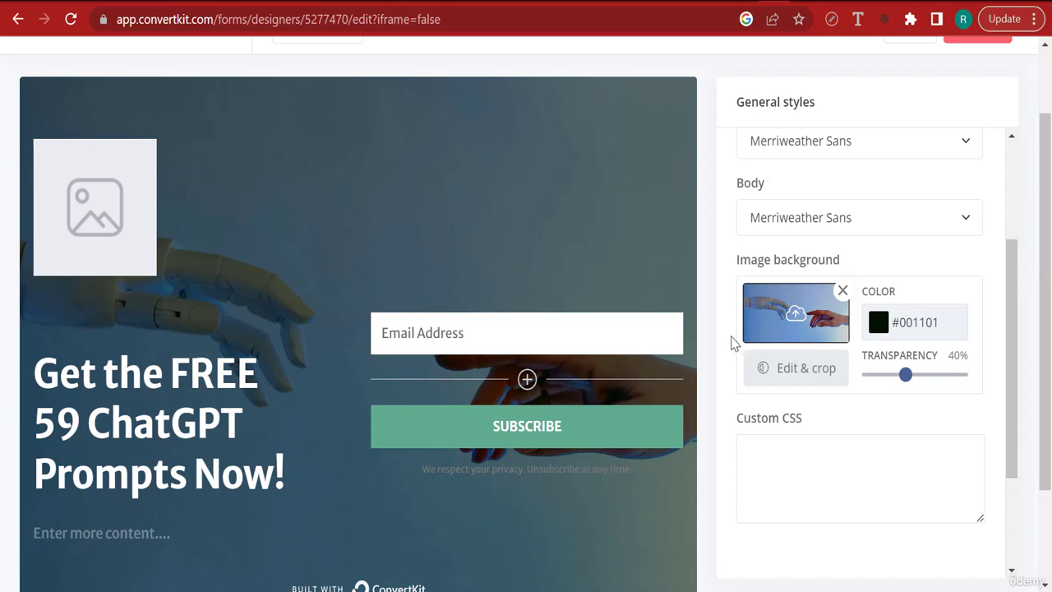
{"action": "scroll", "coordinate": [328, 421], "scroll_direction": "down", "scroll_amount": 2}
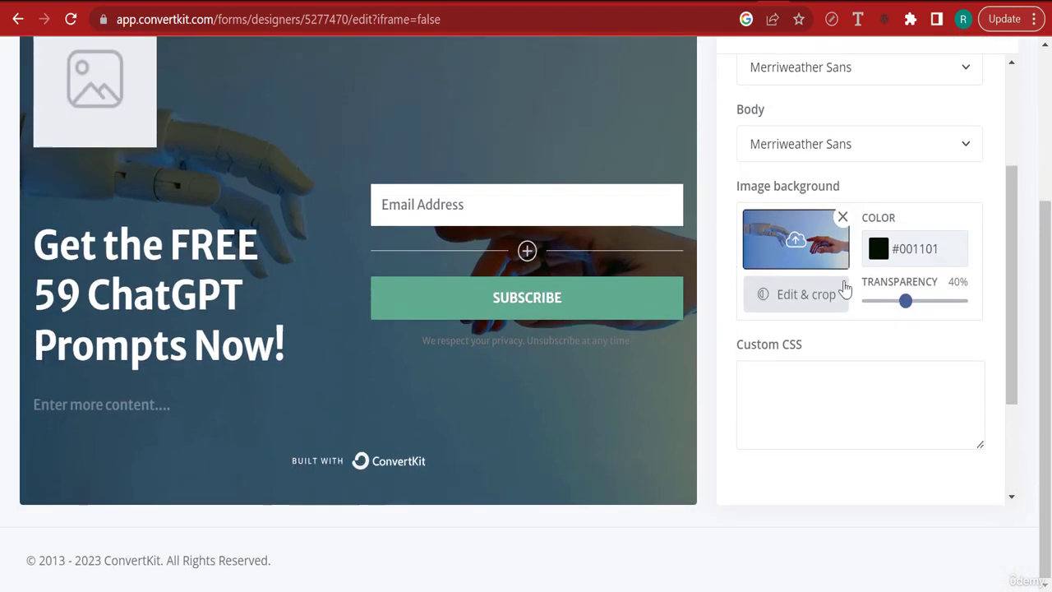
{"action": "left_click_drag", "start_coordinate": [1015, 208], "coordinate": [972, 80]}
{"action": "scroll", "coordinate": [556, 219], "scroll_direction": "up", "scroll_amount": 3}
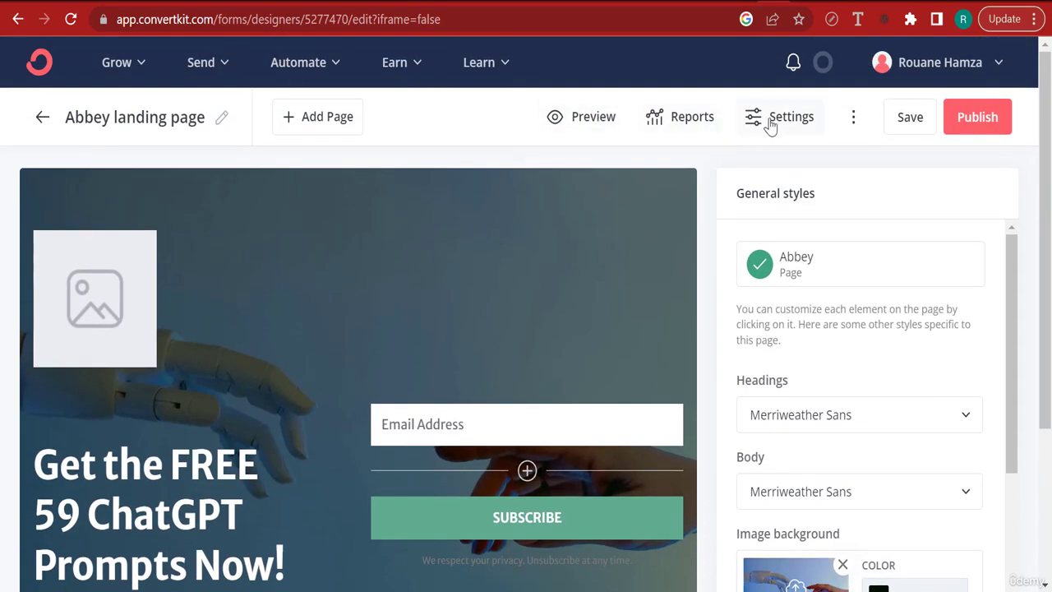
{"action": "left_click", "coordinate": [772, 125]}
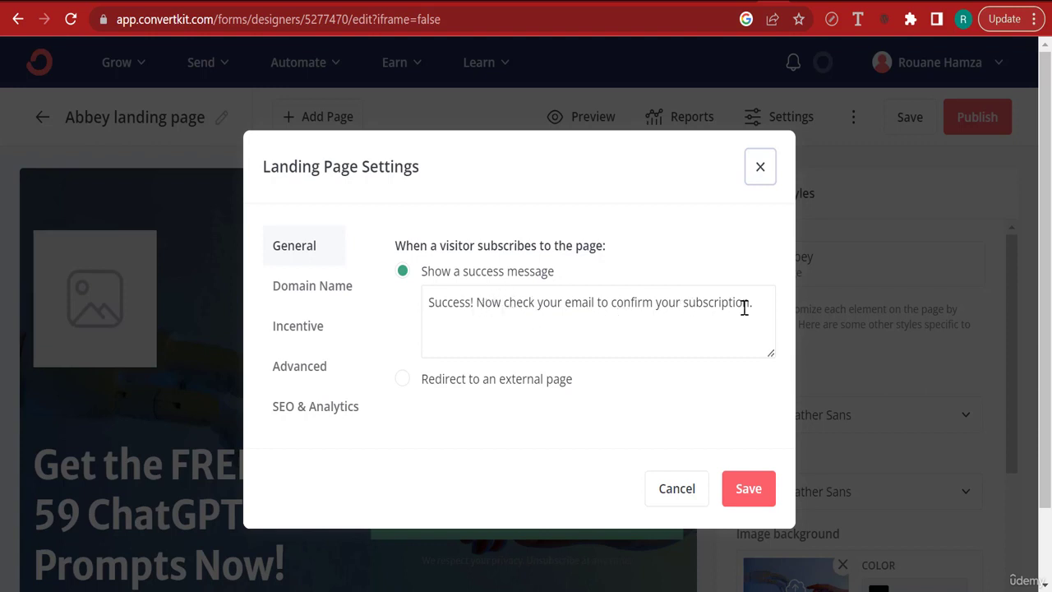
{"action": "left_click_drag", "start_coordinate": [741, 301], "coordinate": [715, 301]}
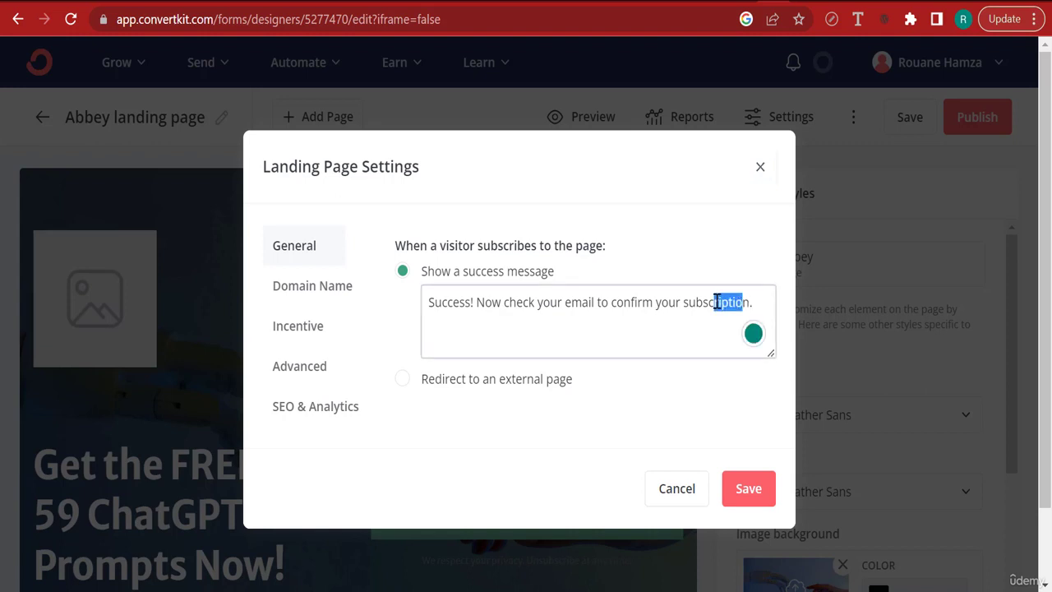
{"action": "left_click", "coordinate": [662, 302]}
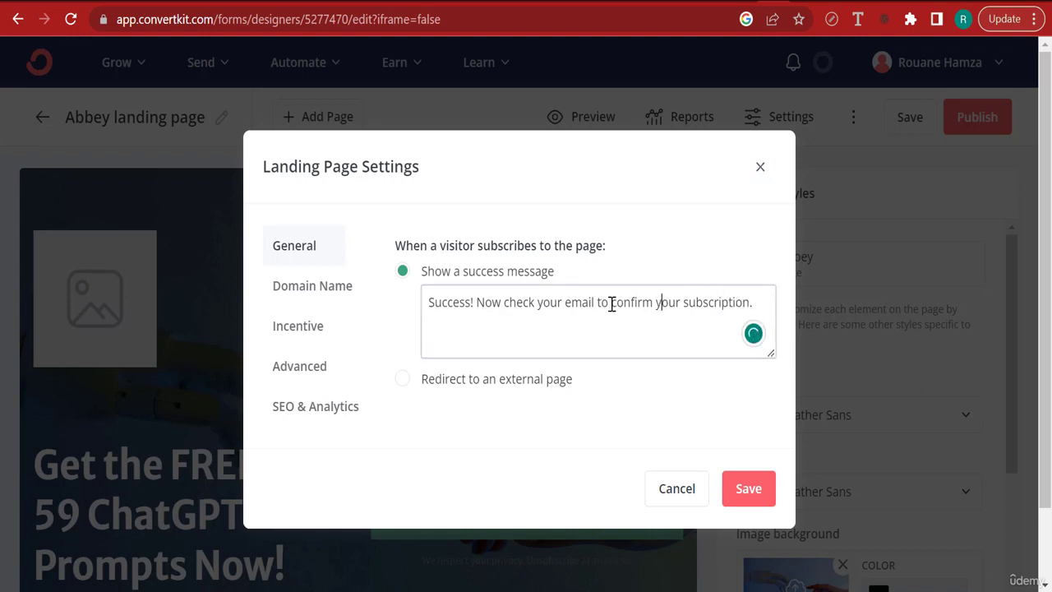
{"action": "left_click_drag", "start_coordinate": [611, 303], "coordinate": [745, 303]}
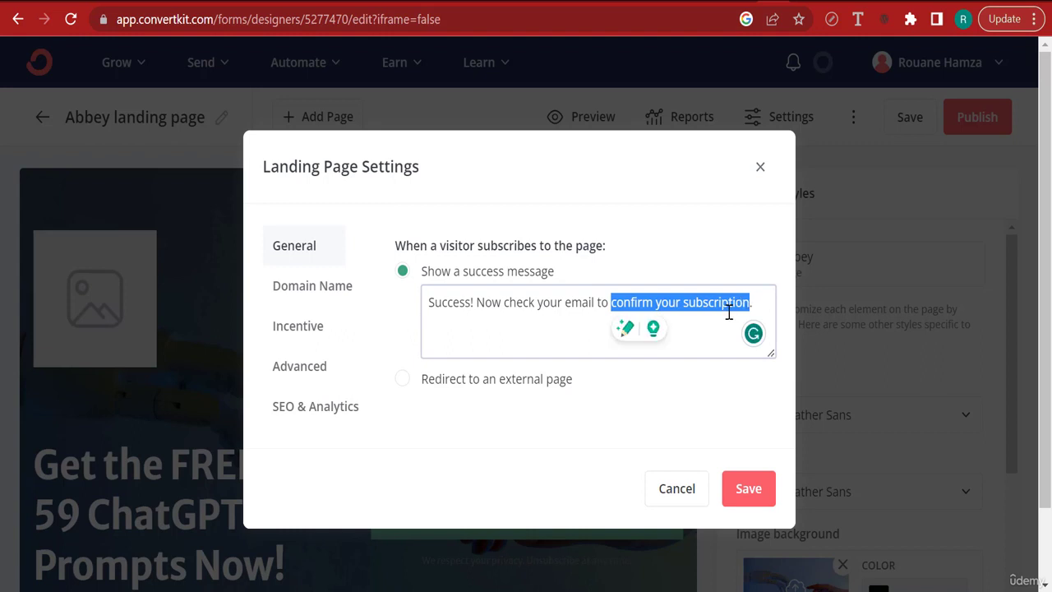
{"action": "type", "text": "c"}
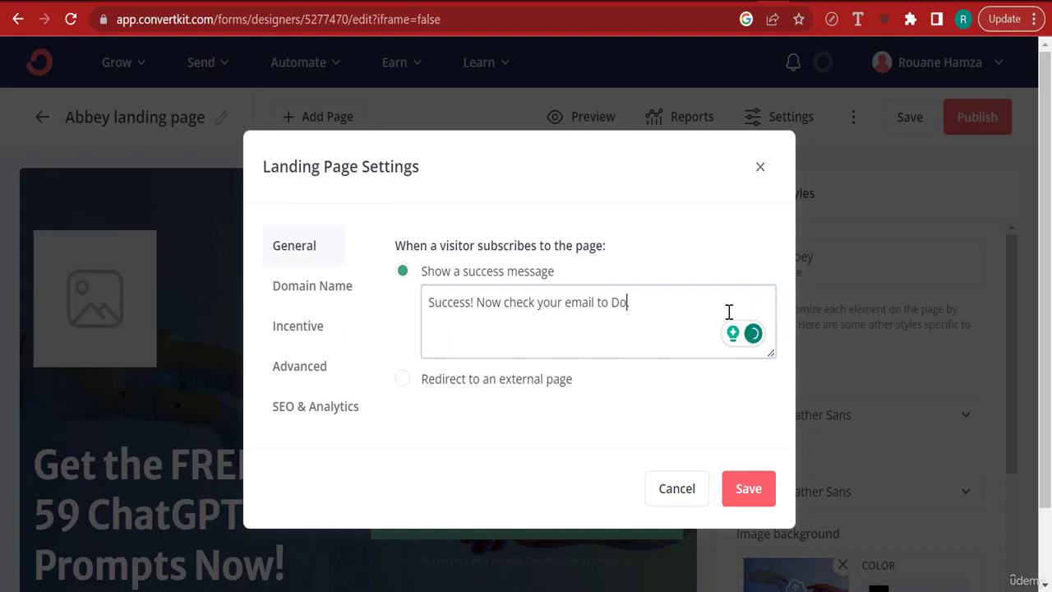
{"action": "type", "text": "ownload your Free 59 Chat"}
{"action": "type", "text": "GPT Prompts"}
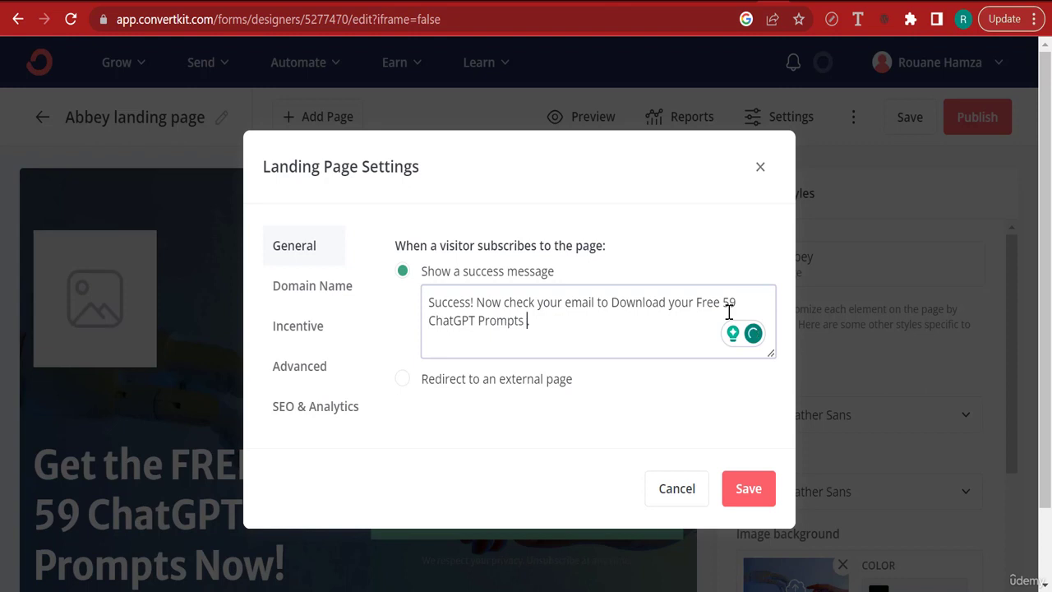
{"action": "type", "text": " Copy."}
Select the entire success message and copy it to the clipboard.
{"action": "key", "text": "ctrl+a"}
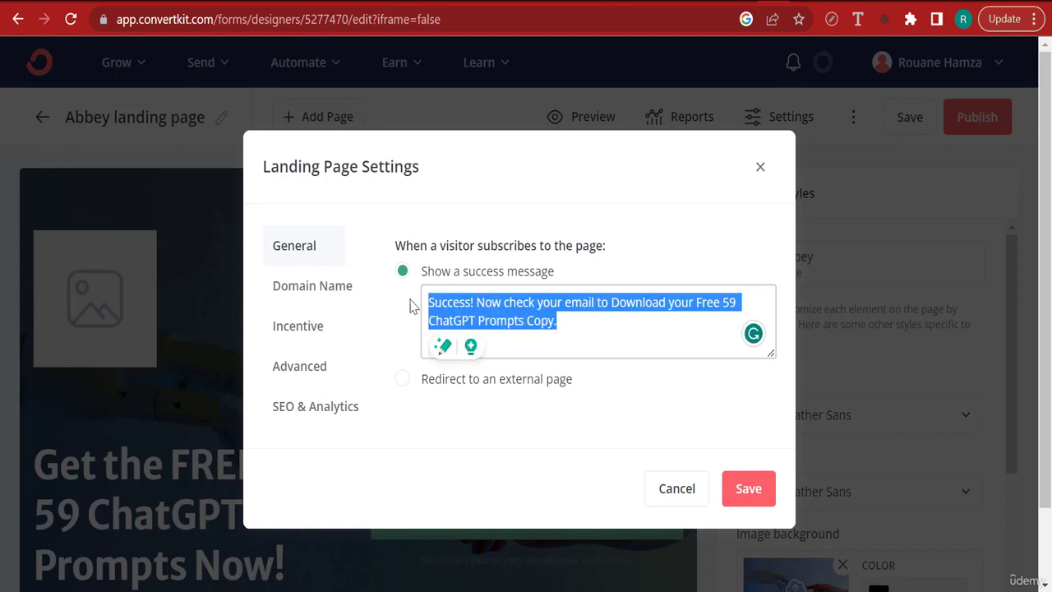
{"action": "right_click", "coordinate": [497, 304]}
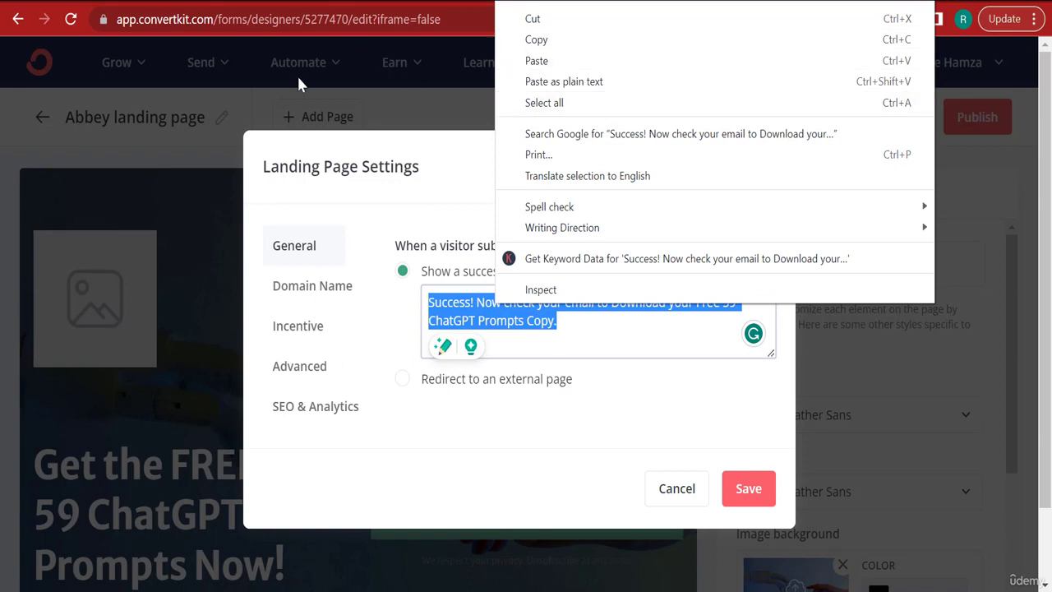
{"action": "key", "text": "Escape"}
{"action": "left_click", "coordinate": [535, 277]}
{"action": "right_click", "coordinate": [519, 303]}
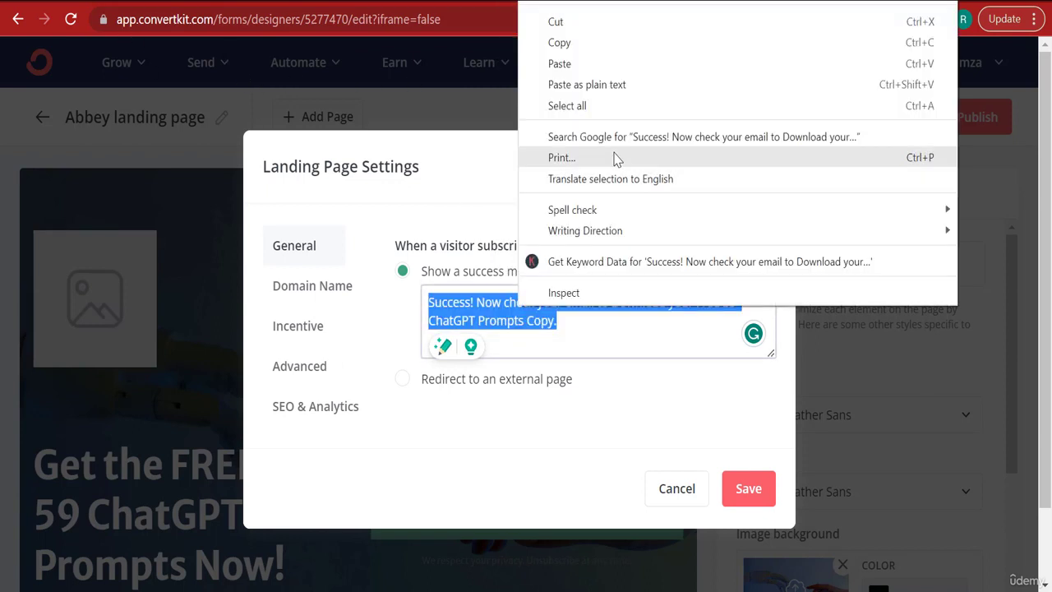
{"action": "left_click", "coordinate": [562, 43]}
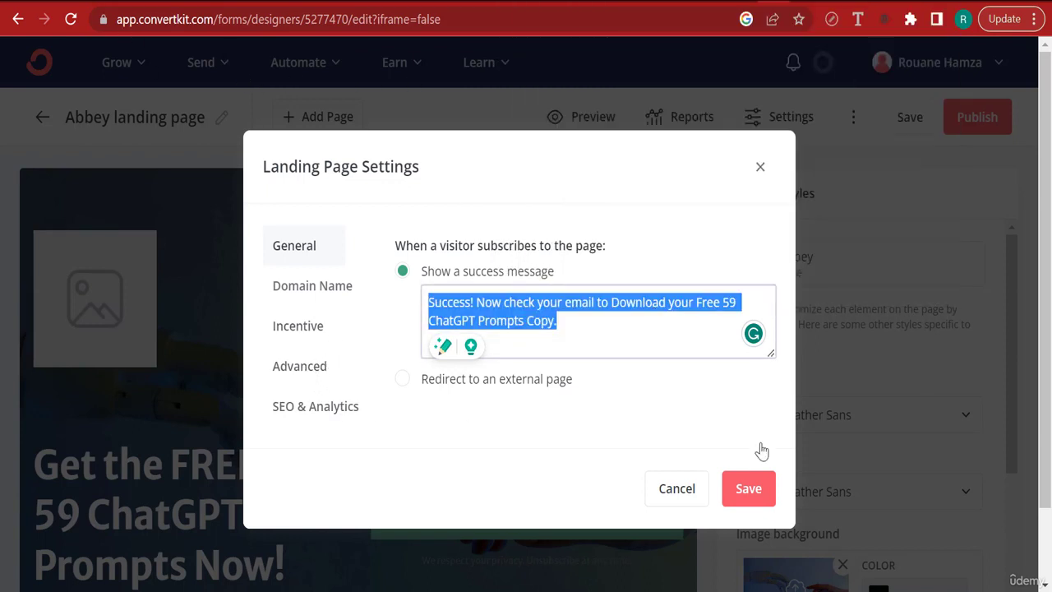
Save the success message and set the incentive to download the "59 FREE CHATGPT PROMPTS (LEAD MAGNET)" PDF after confirmation, saving the settings.
{"action": "left_click", "coordinate": [747, 491]}
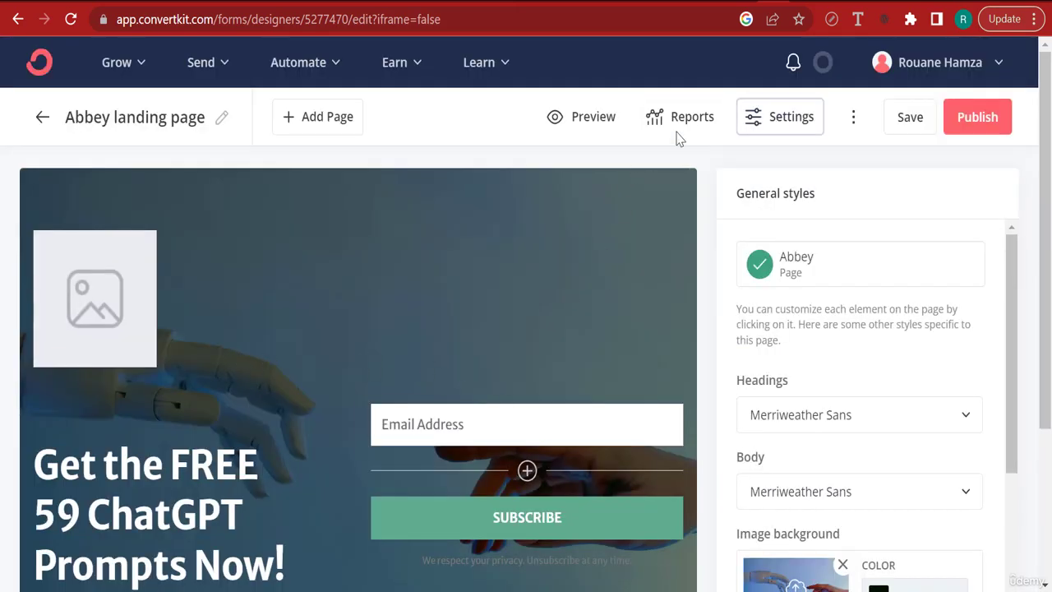
{"action": "left_click", "coordinate": [772, 124]}
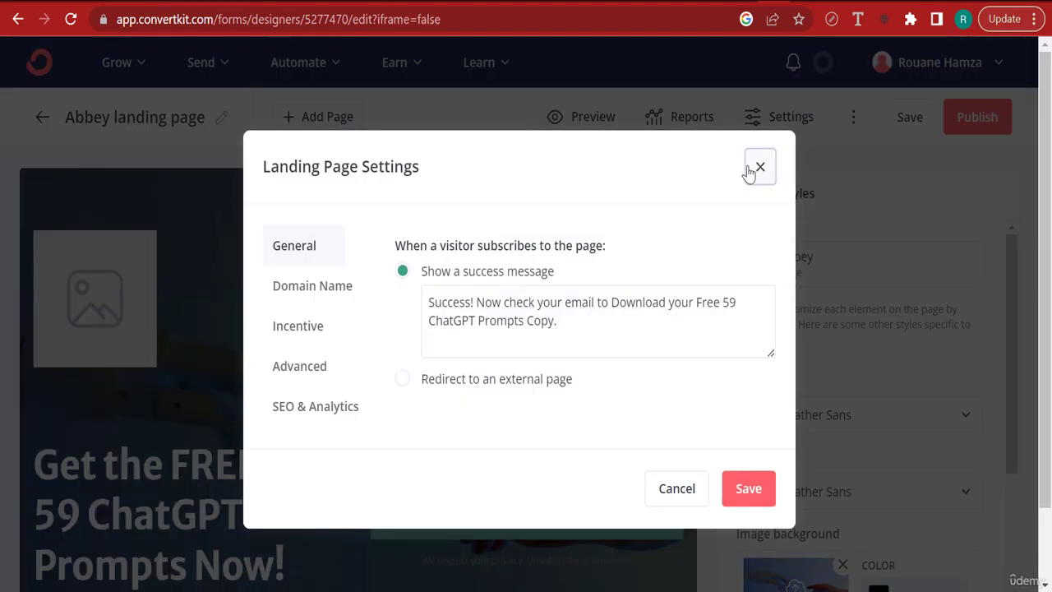
{"action": "left_click", "coordinate": [317, 338]}
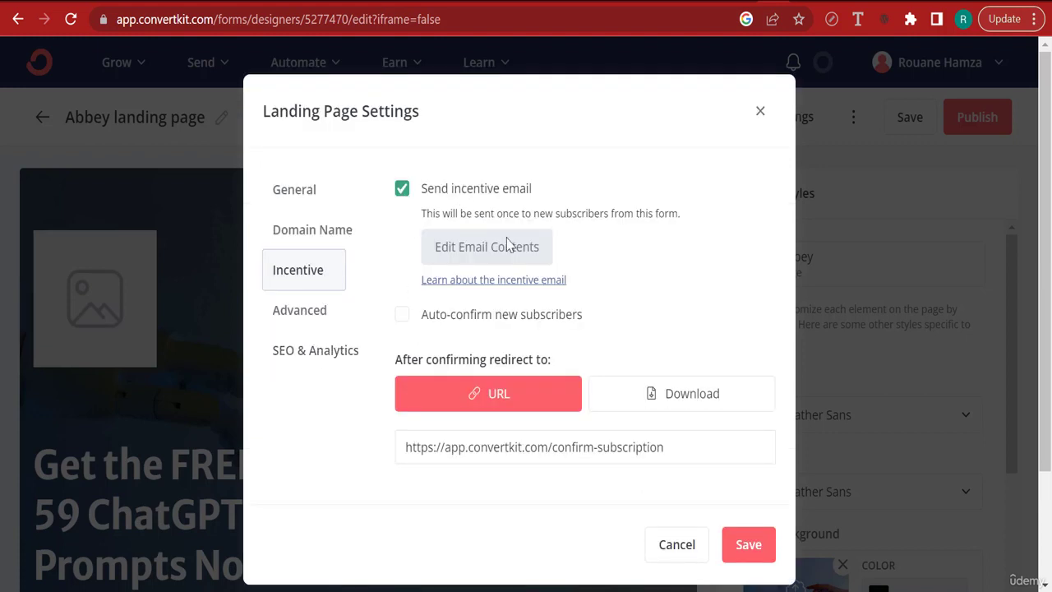
{"action": "left_click", "coordinate": [662, 404]}
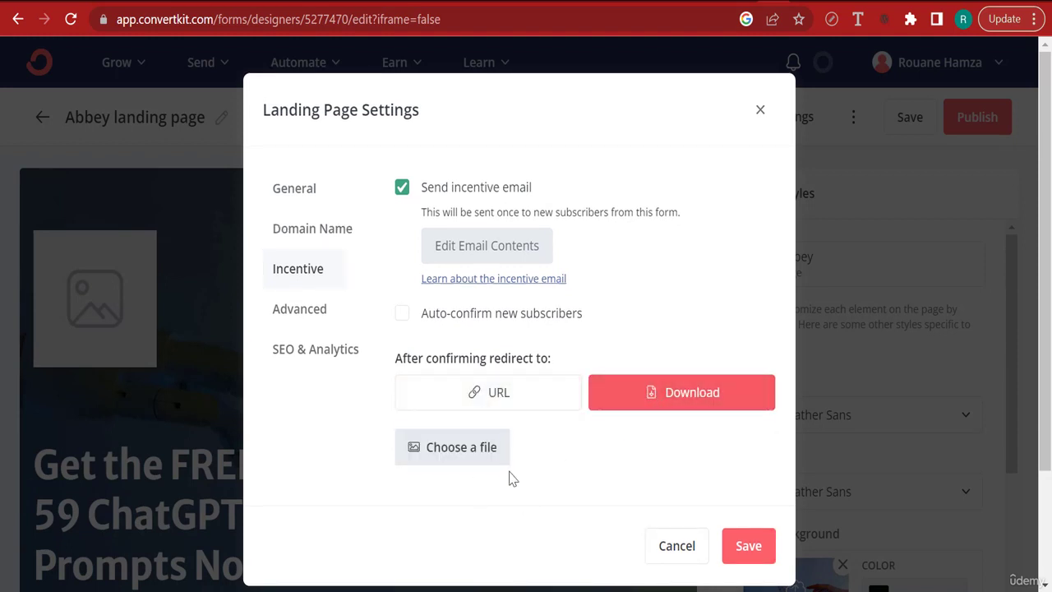
{"action": "left_click", "coordinate": [465, 450]}
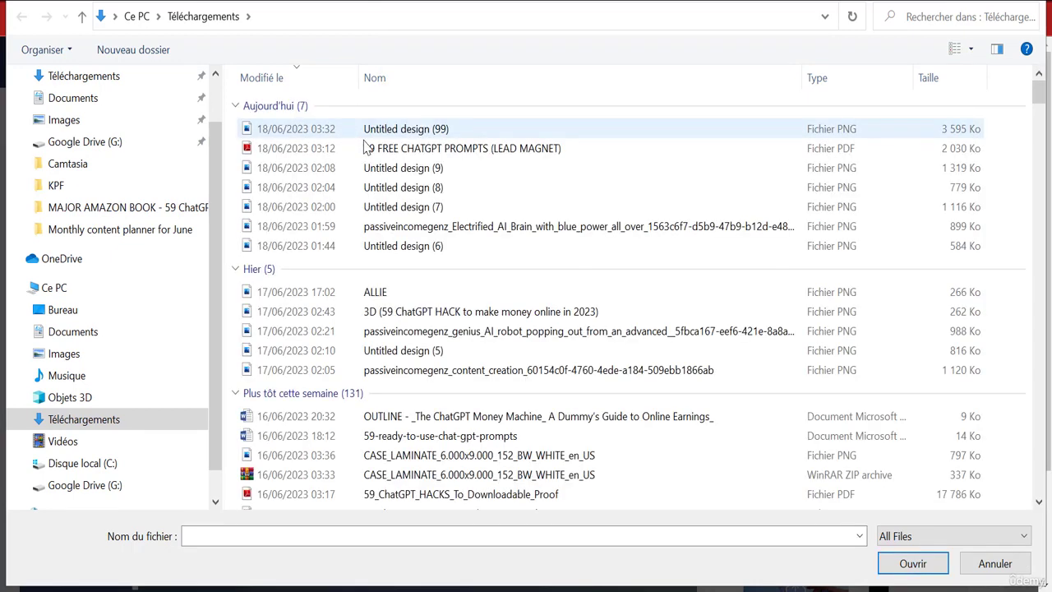
{"action": "left_click", "coordinate": [361, 146]}
{"action": "left_click", "coordinate": [910, 563]}
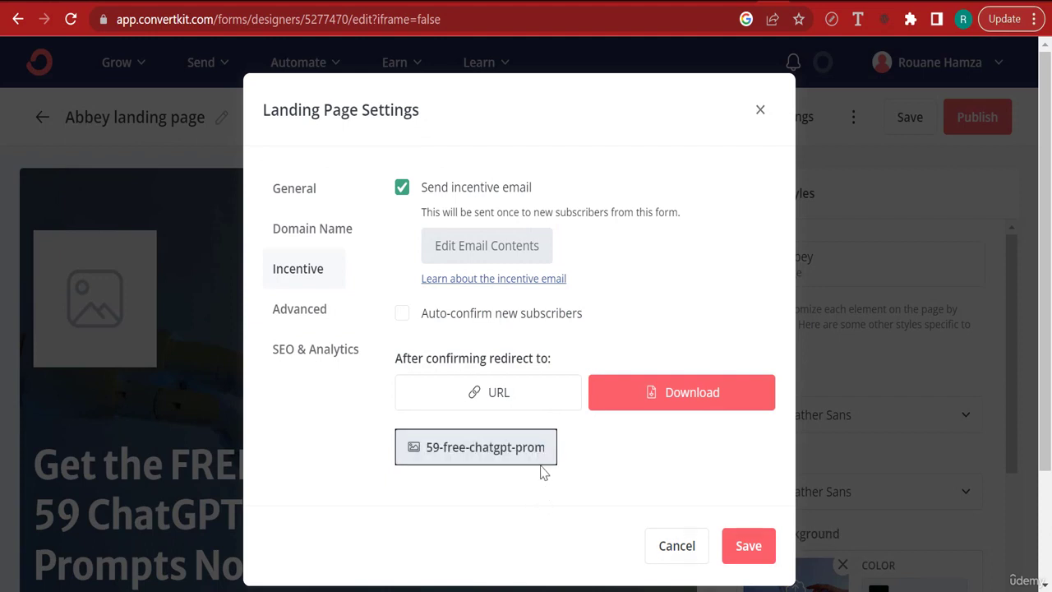
{"action": "left_click", "coordinate": [746, 562]}
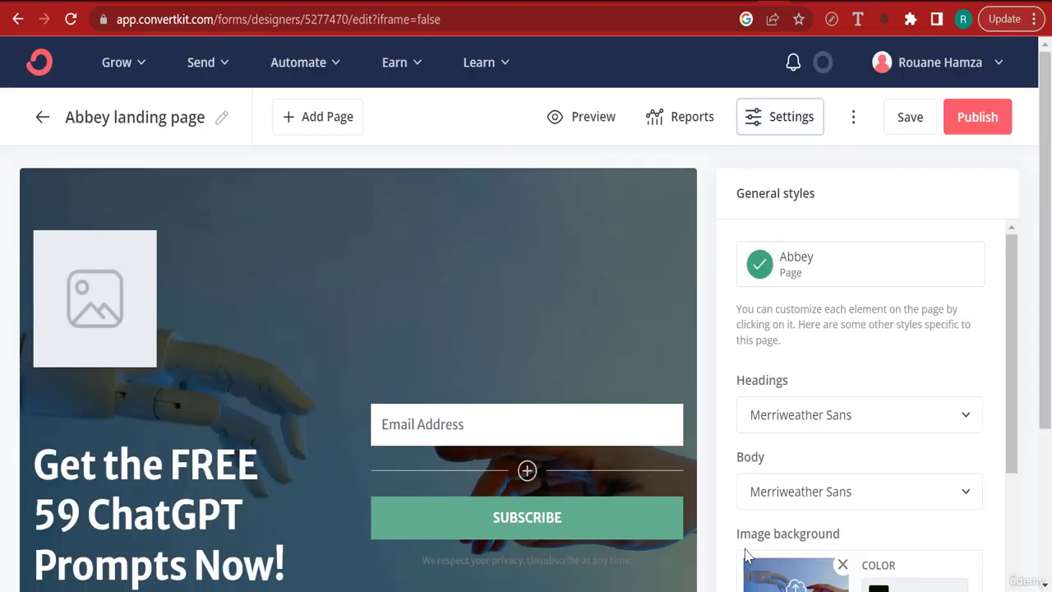
Copy the landing page's share URL from the publishing options and load it in a new browser tab.
{"action": "scroll", "coordinate": [420, 378], "scroll_direction": "down", "scroll_amount": 2}
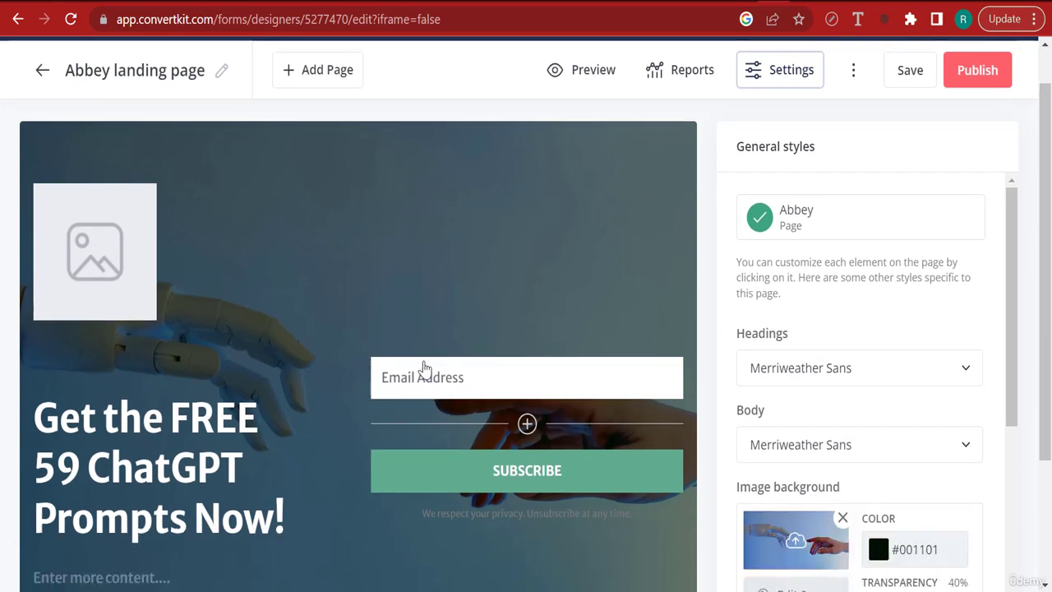
{"action": "scroll", "coordinate": [515, 387], "scroll_direction": "up", "scroll_amount": 2}
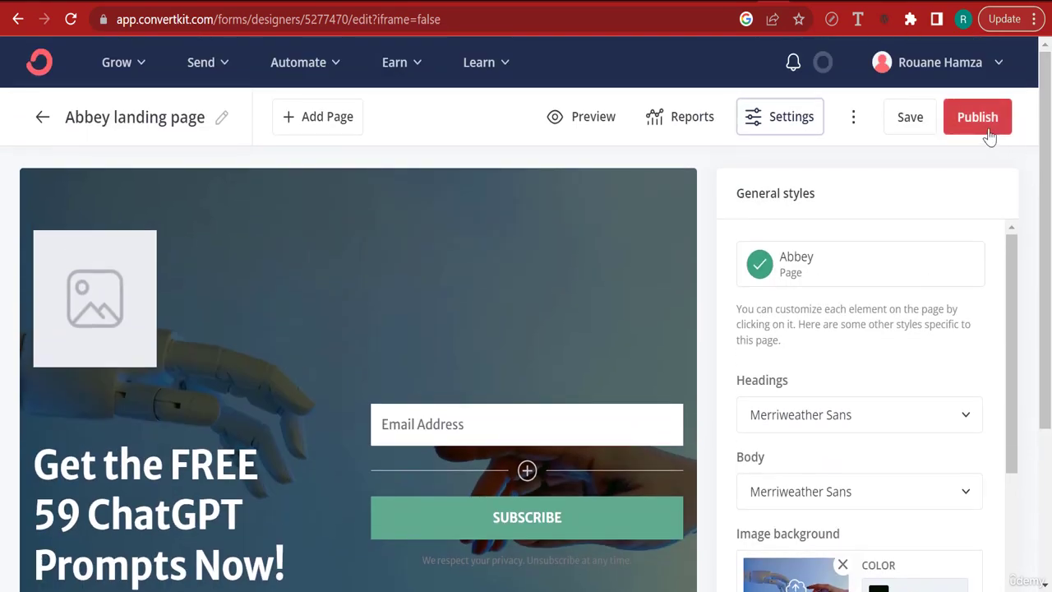
{"action": "left_click", "coordinate": [989, 137]}
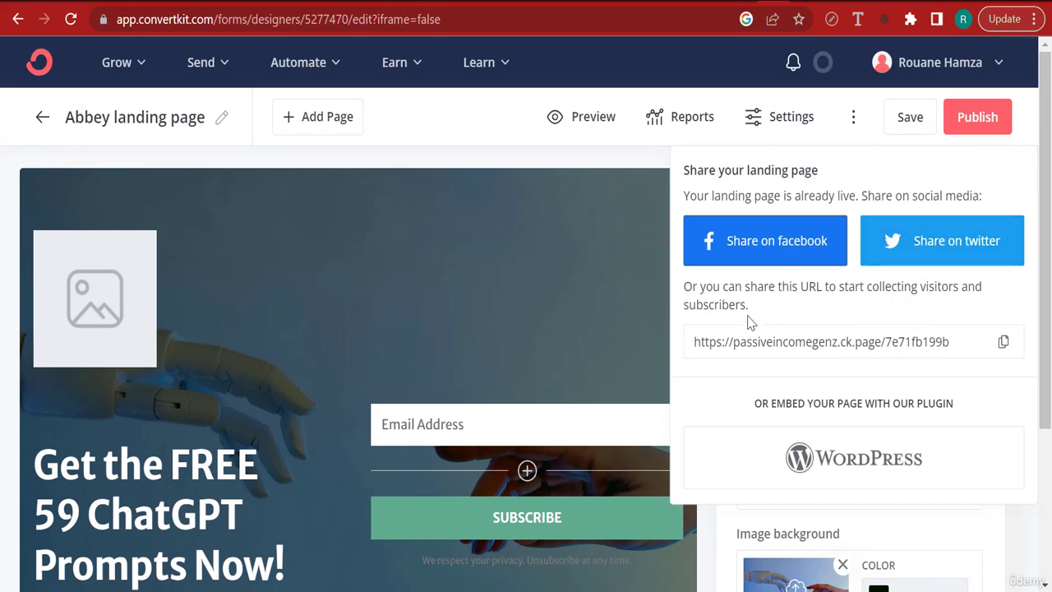
{"action": "left_click", "coordinate": [1004, 343]}
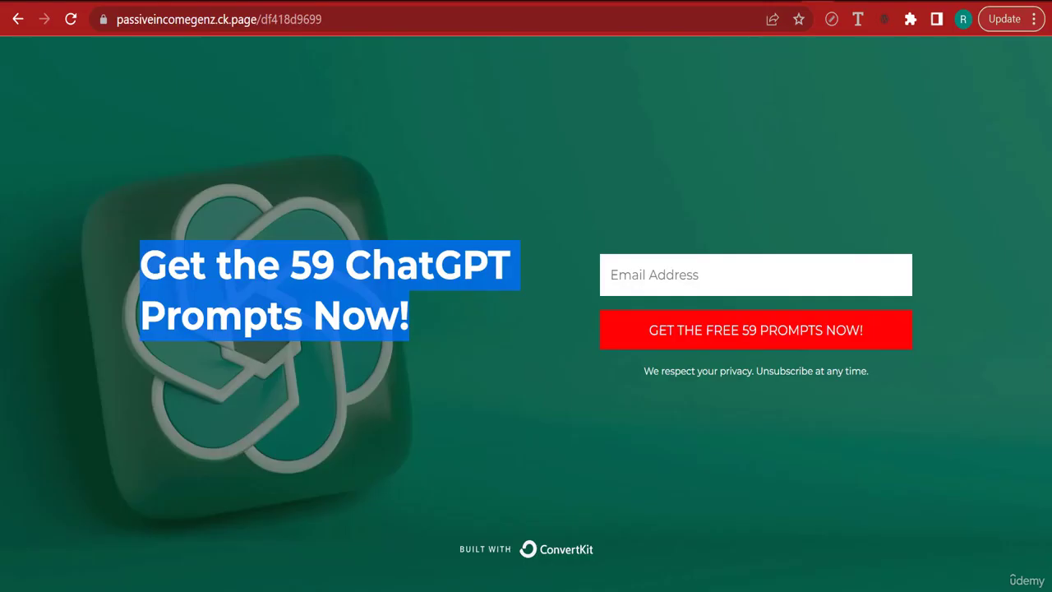
{"action": "key", "text": "ctrl+t"}
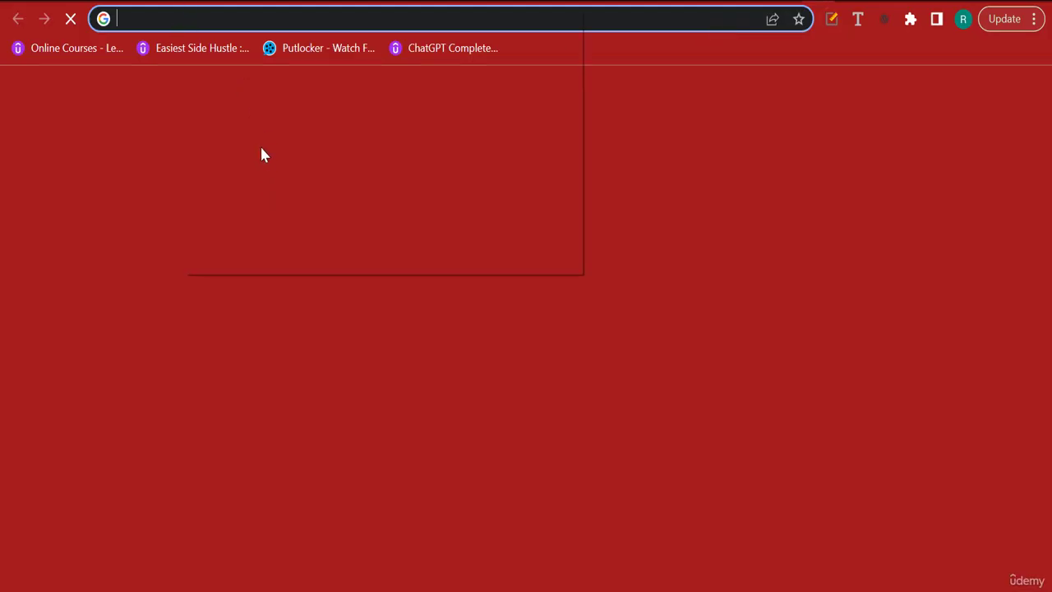
{"action": "left_click", "coordinate": [256, 130]}
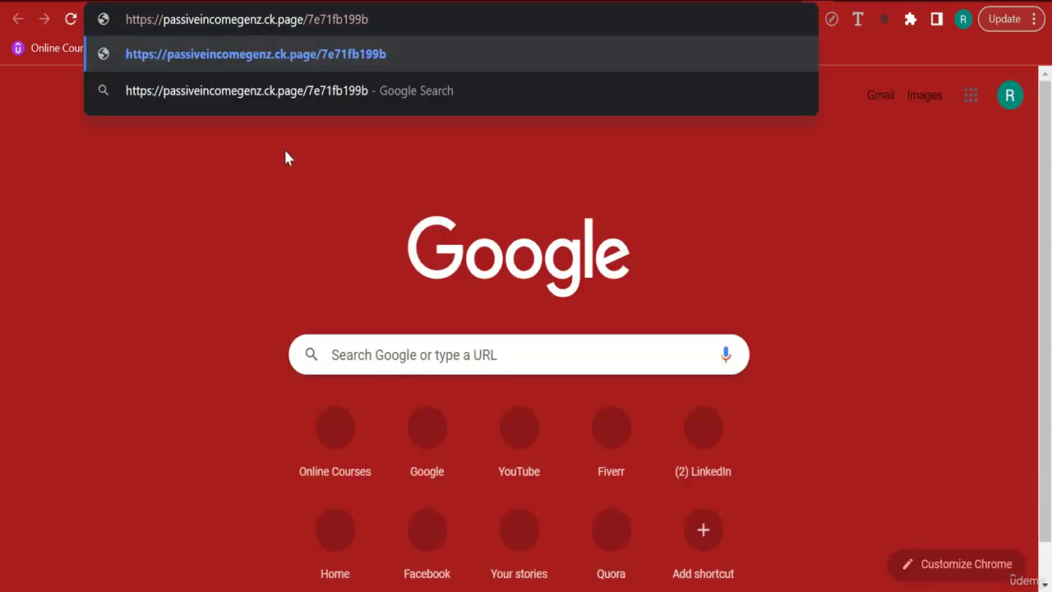
{"action": "key", "text": "Return"}
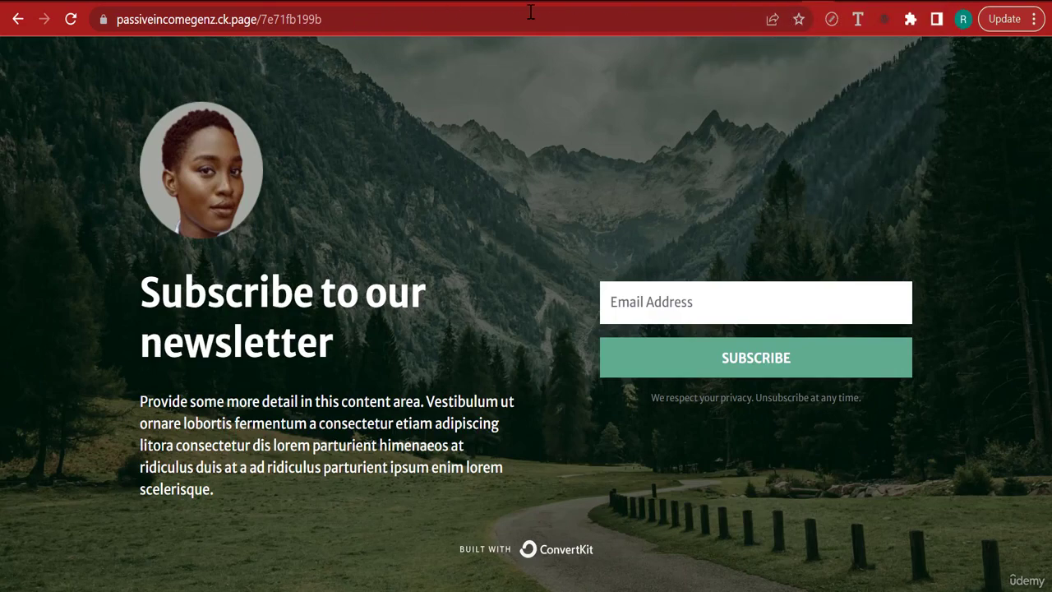
Return to the ConvertKit editor to recheck the sharing options, and reload the live landing page to look for the new design.
{"action": "left_click", "coordinate": [790, 1]}
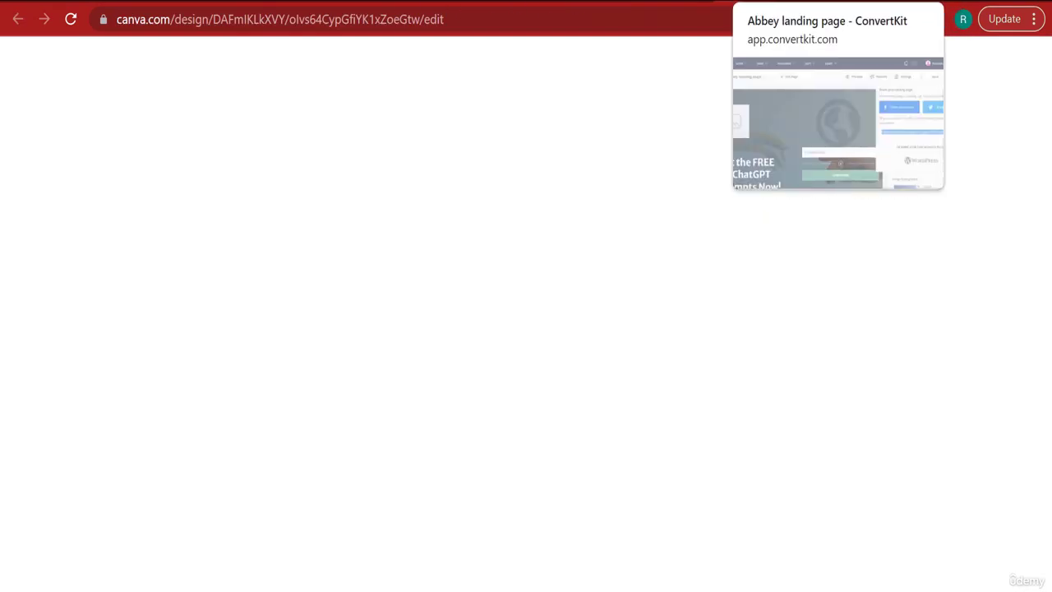
{"action": "left_click", "coordinate": [763, 1]}
{"action": "left_click", "coordinate": [970, 128]}
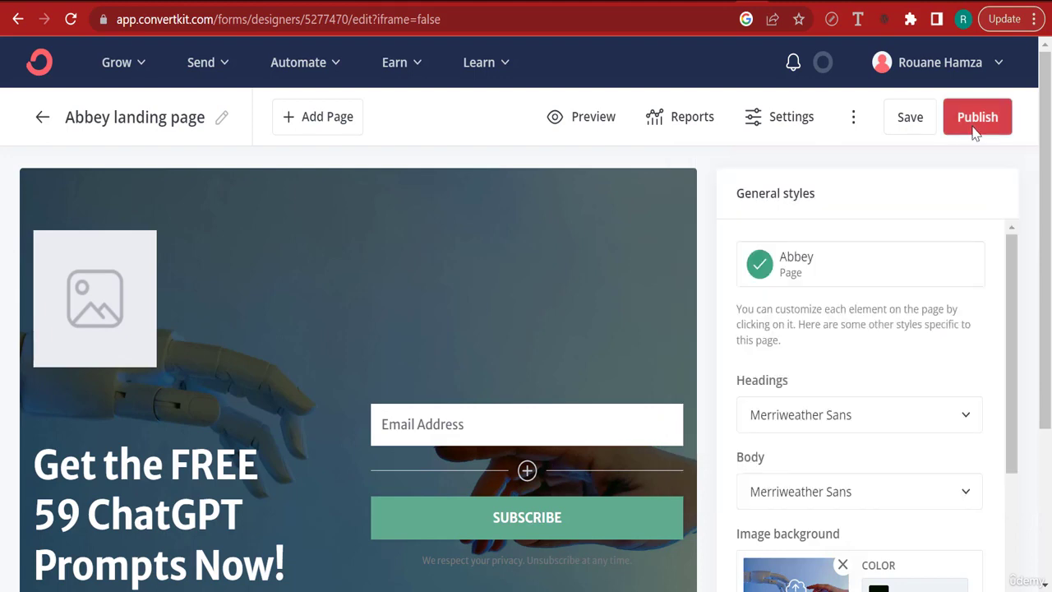
{"action": "left_click", "coordinate": [971, 127]}
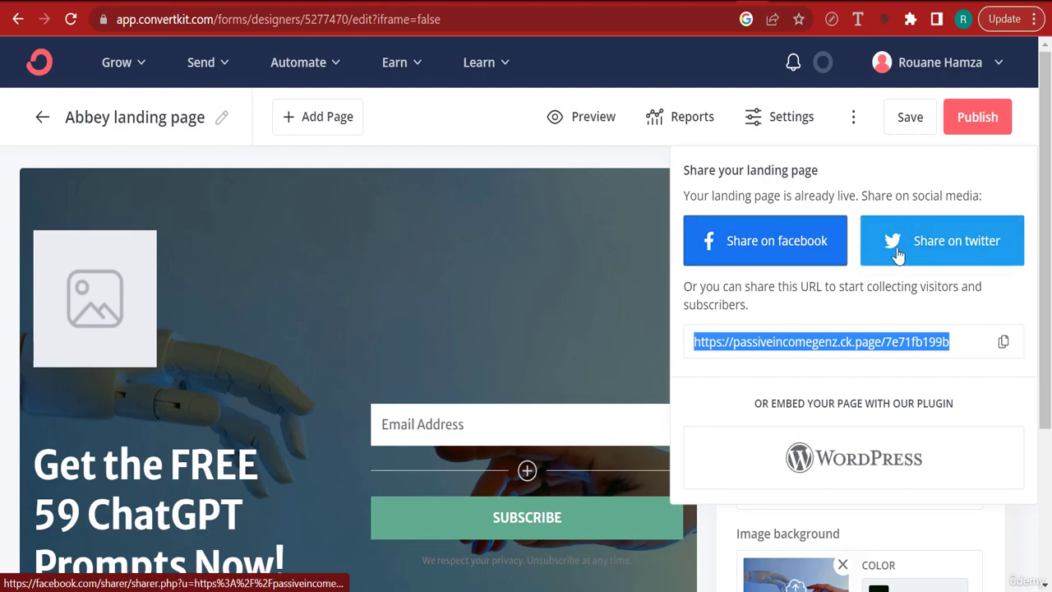
{"action": "left_click", "coordinate": [830, 257]}
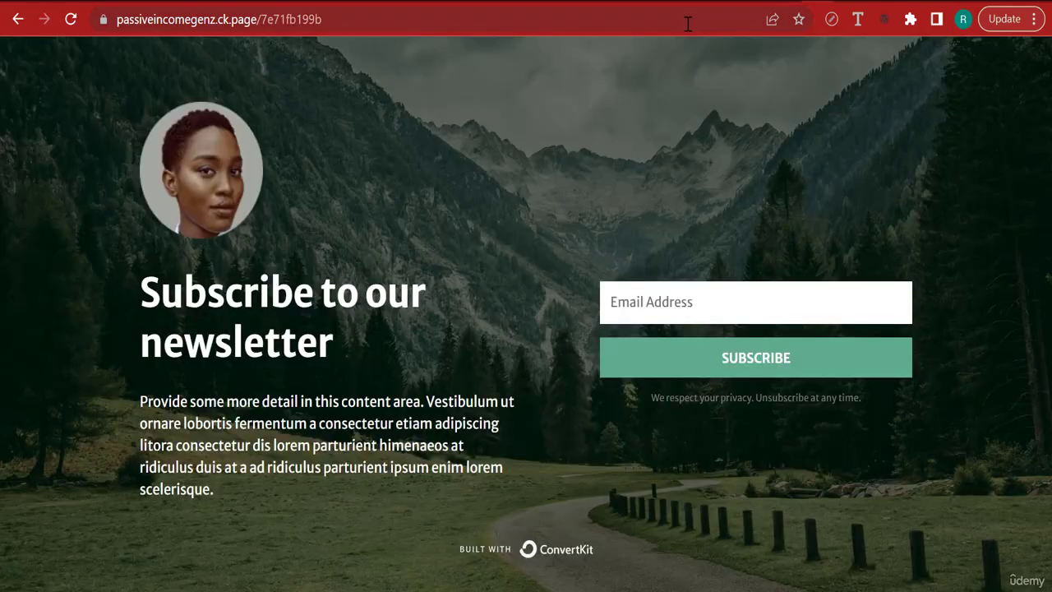
{"action": "left_click", "coordinate": [687, 23]}
{"action": "key", "text": "Return"}
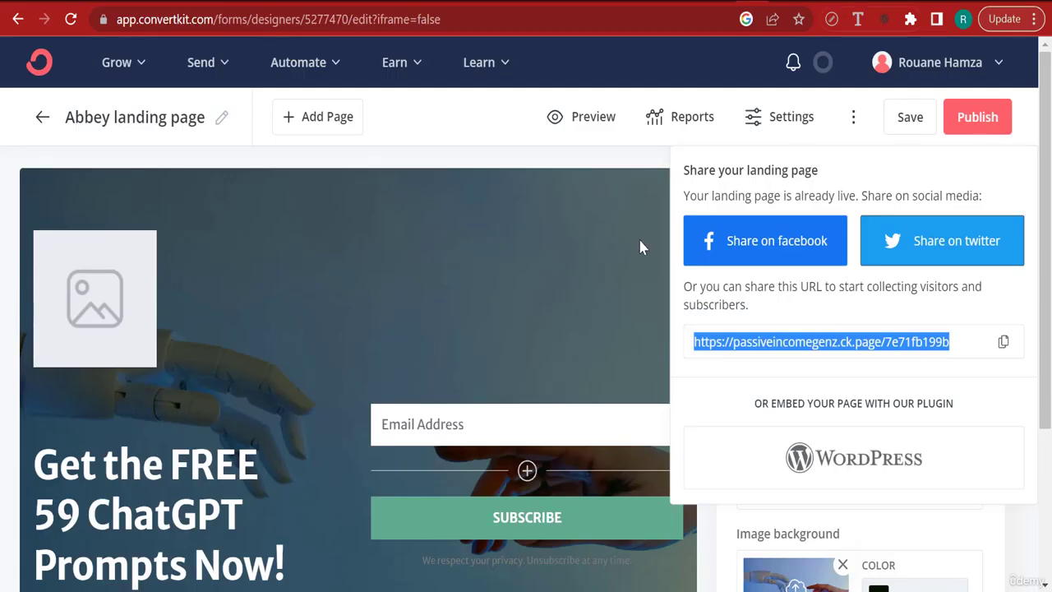
Save the landing page and preview the saved design before returning to the editor.
{"action": "left_click", "coordinate": [569, 164]}
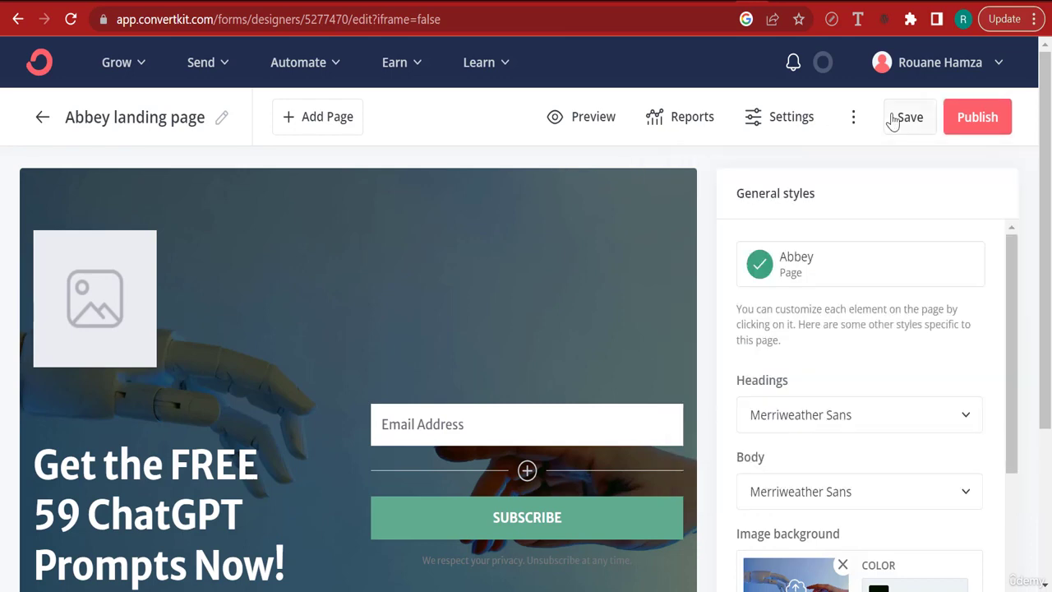
{"action": "left_click", "coordinate": [893, 120]}
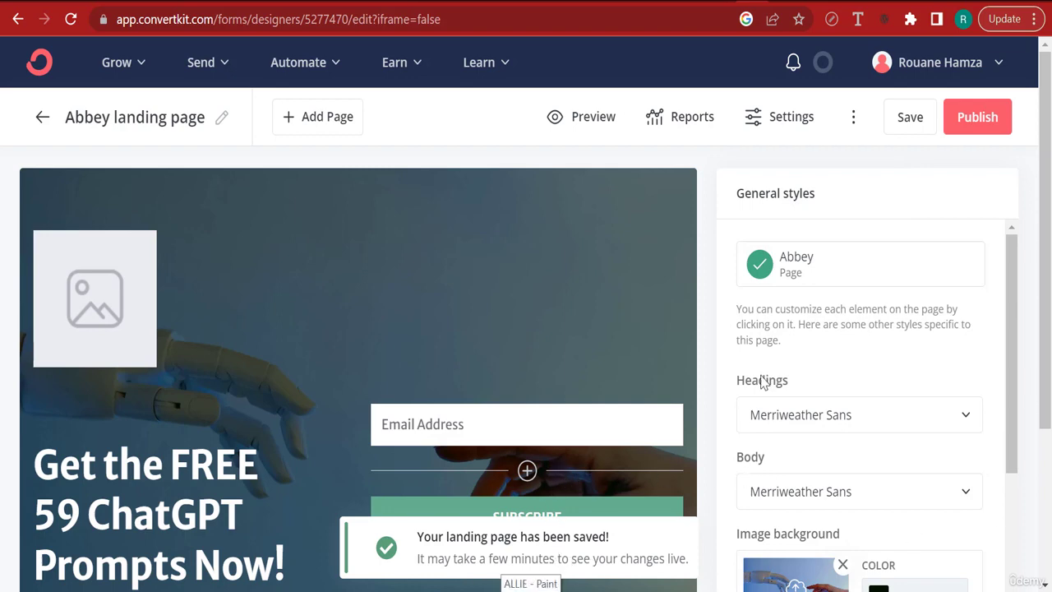
{"action": "left_click", "coordinate": [588, 120]}
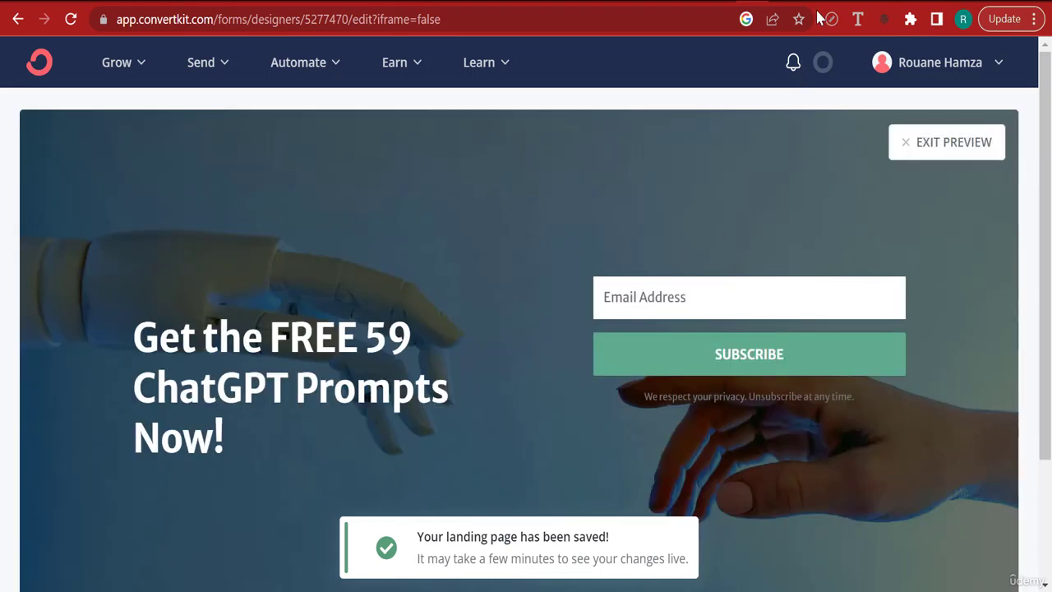
{"action": "left_click", "coordinate": [914, 144]}
Copy the saved page's share URL again and open the updated live landing page in a new tab.
{"action": "left_click", "coordinate": [958, 120]}
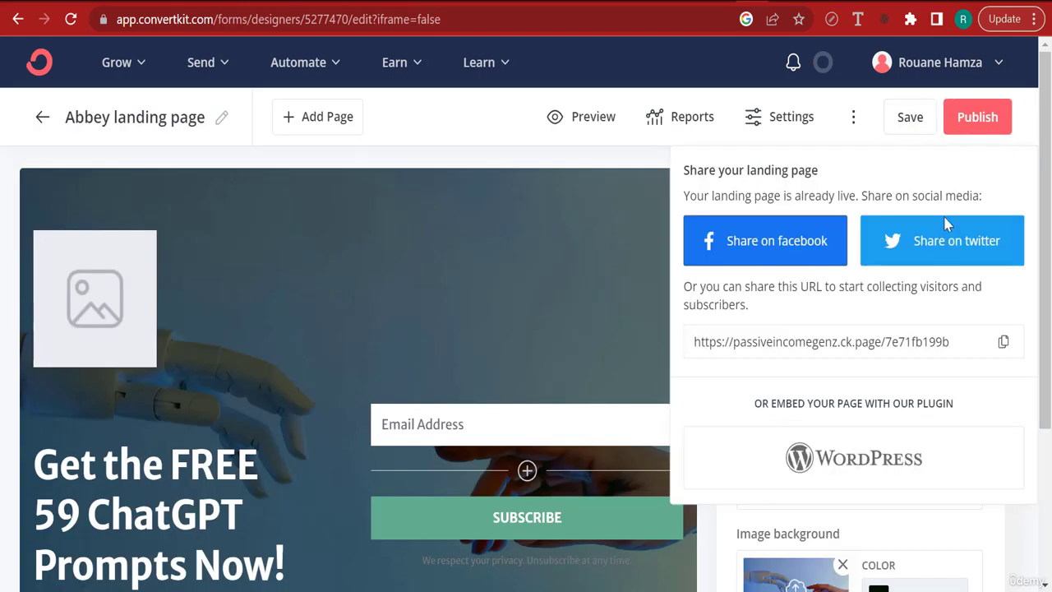
{"action": "left_click", "coordinate": [1002, 341]}
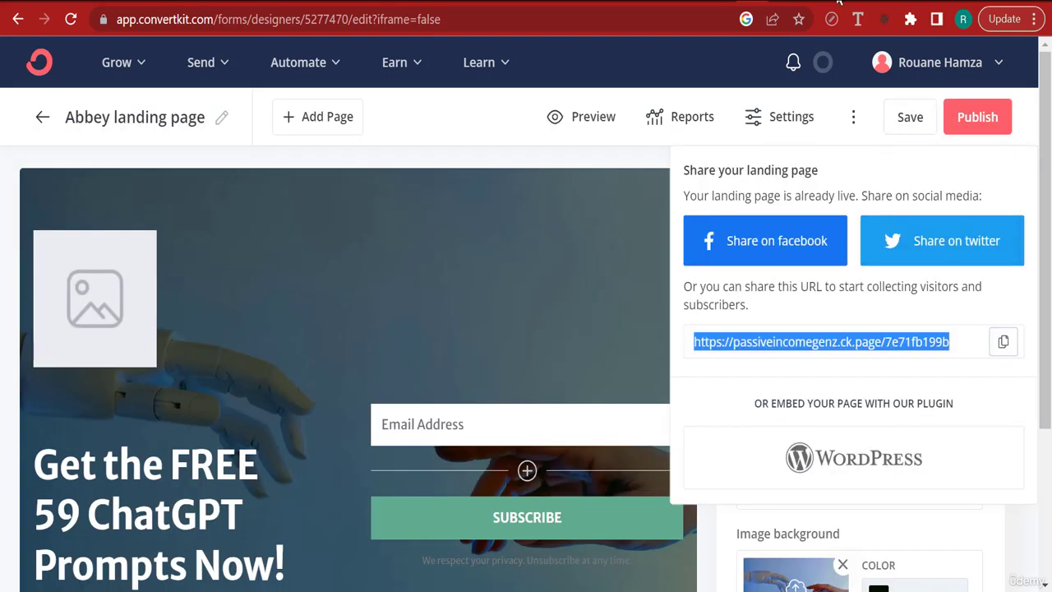
{"action": "left_click", "coordinate": [809, 1]}
{"action": "right_click", "coordinate": [670, 19]}
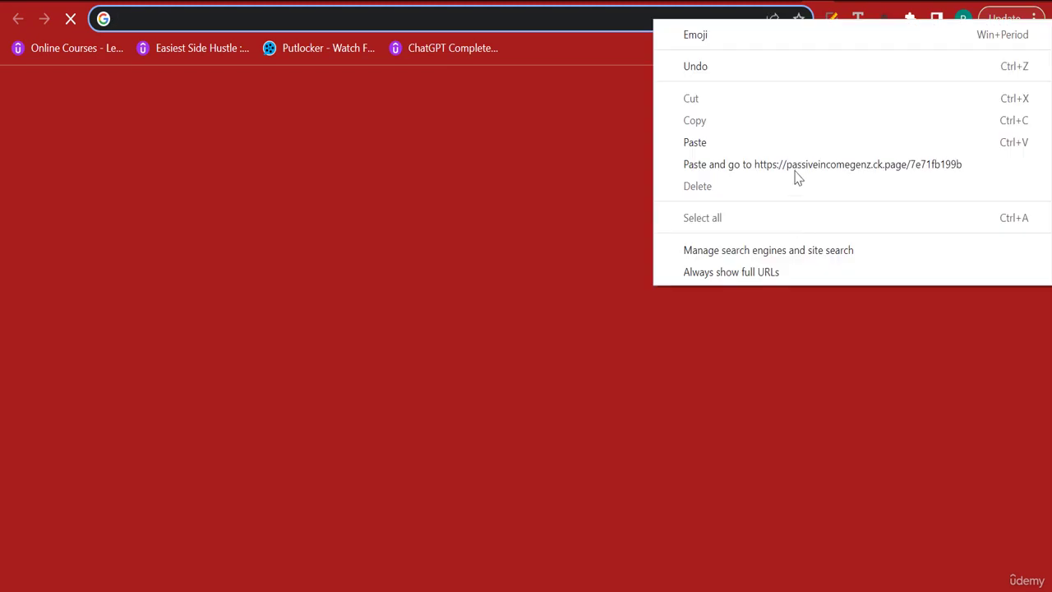
{"action": "left_click", "coordinate": [794, 169]}
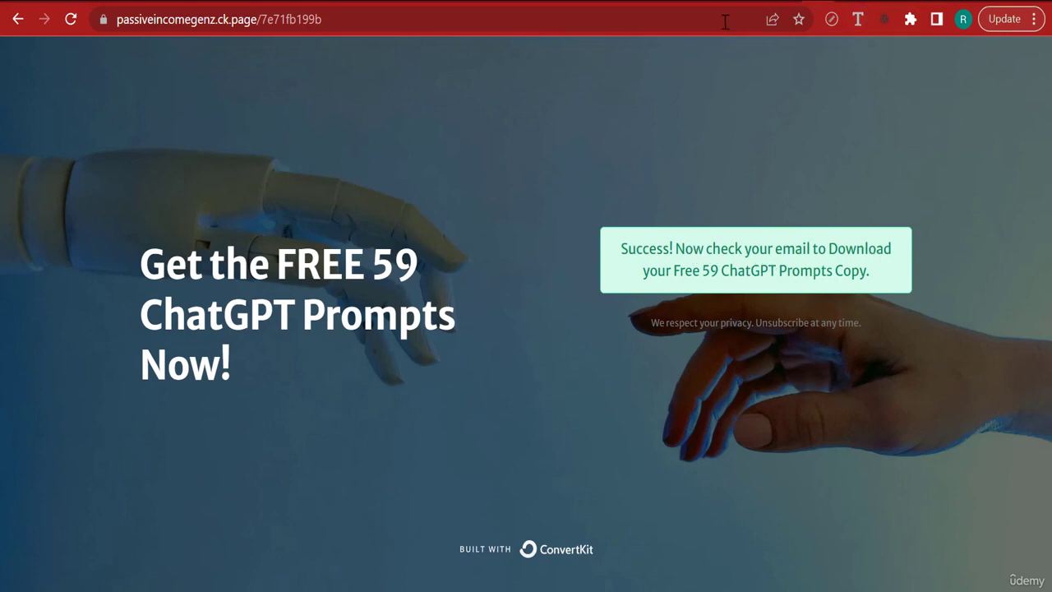
Switch to Gmail to confirm the test subscription from the confirmation email, and skim the delivered 59 free prompts PDF.
{"action": "key", "text": "ctrl+t"}
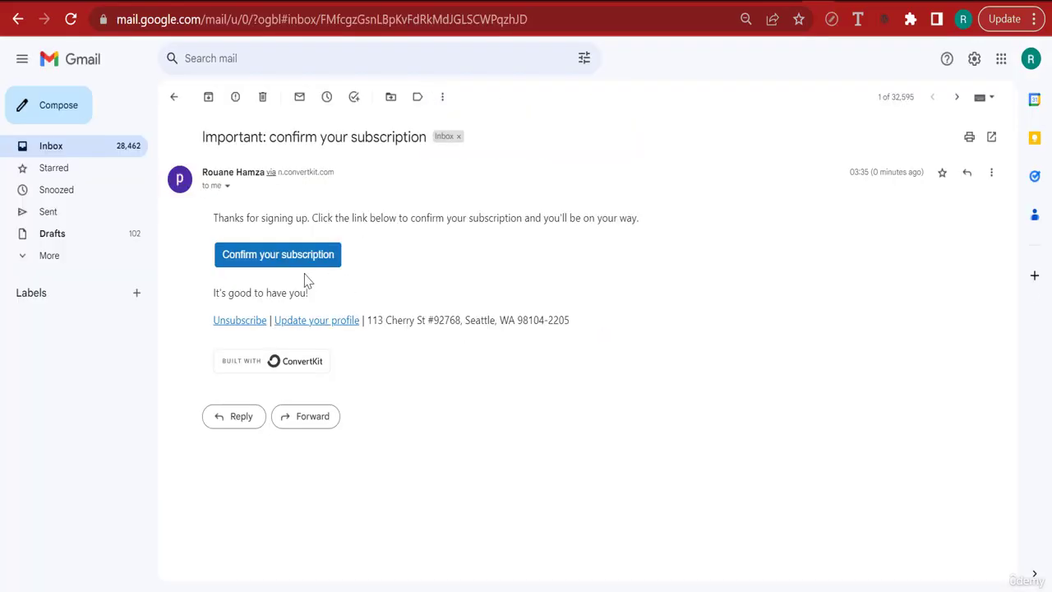
{"action": "left_click", "coordinate": [302, 256]}
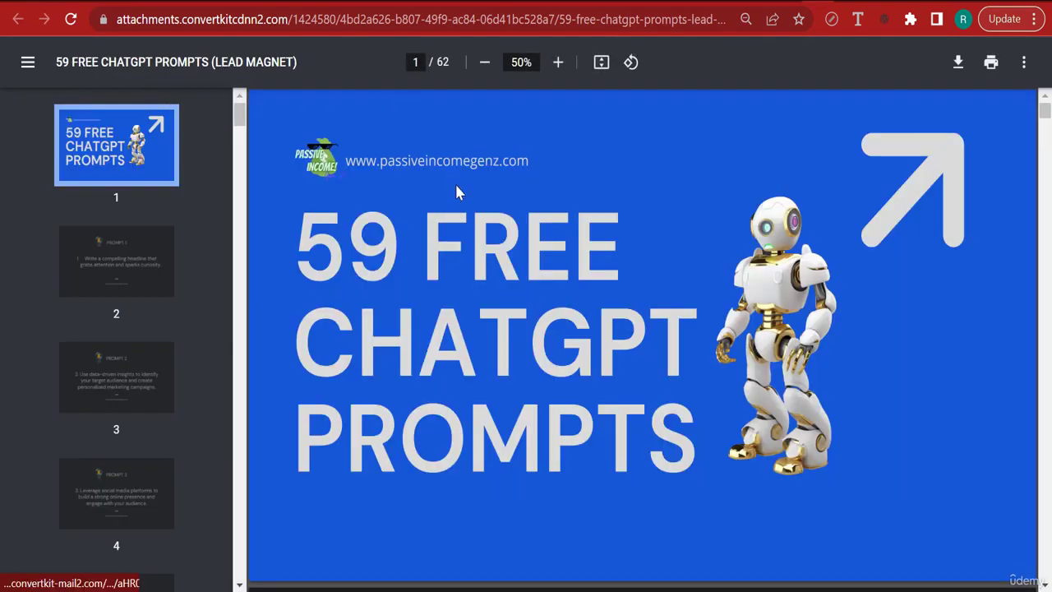
{"action": "left_click", "coordinate": [1047, 139]}
{"action": "left_click_drag", "start_coordinate": [1047, 133], "coordinate": [1048, 215]}
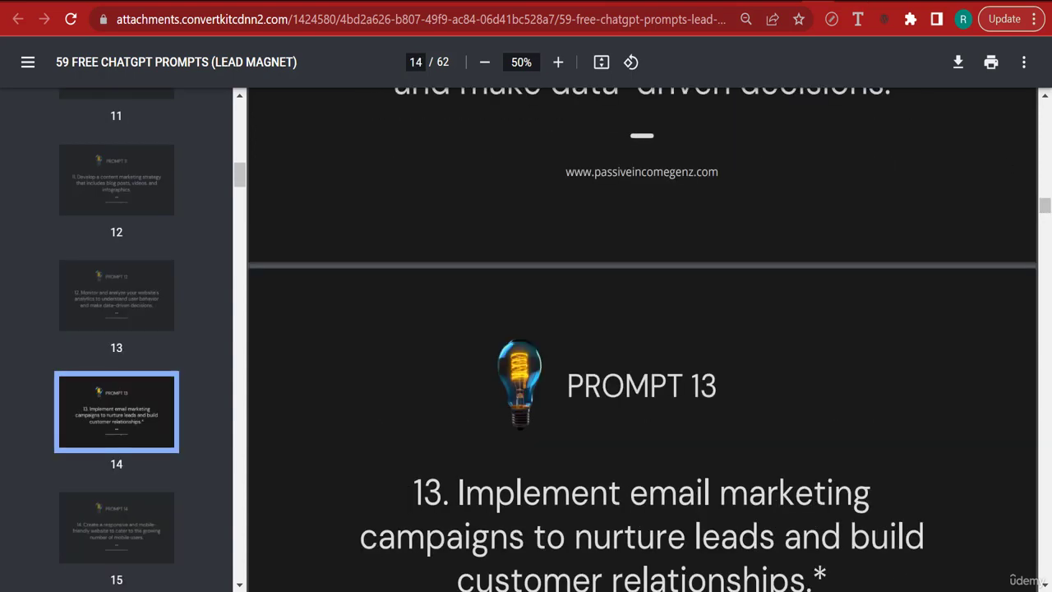
Return to the ConvertKit editor, dismiss the sharing options and open the landing page settings.
{"action": "left_click", "coordinate": [817, 2]}
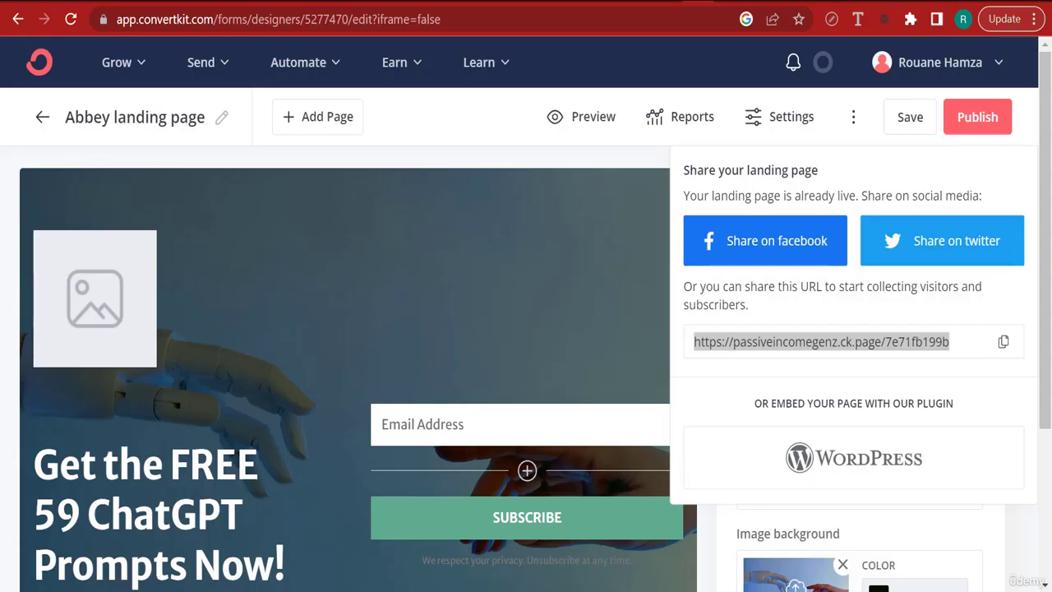
{"action": "left_click", "coordinate": [599, 315]}
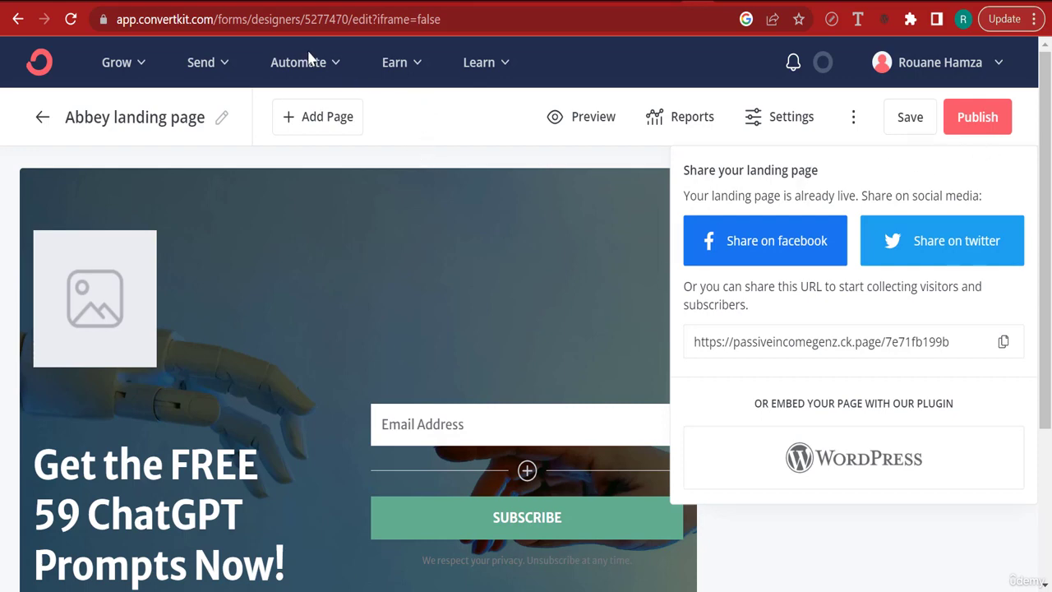
{"action": "left_click", "coordinate": [783, 130]}
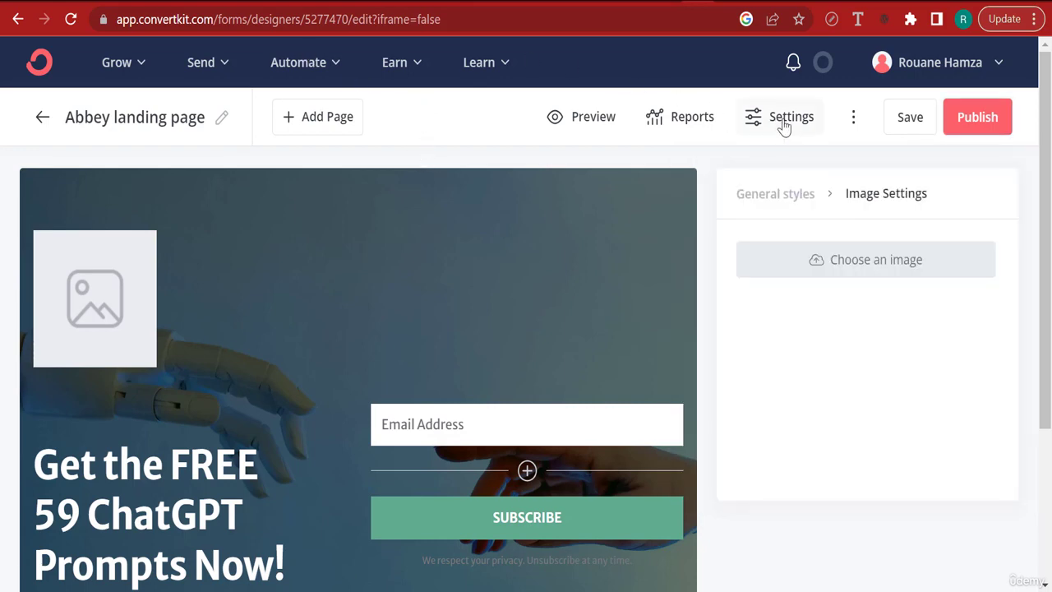
{"action": "left_click", "coordinate": [785, 128]}
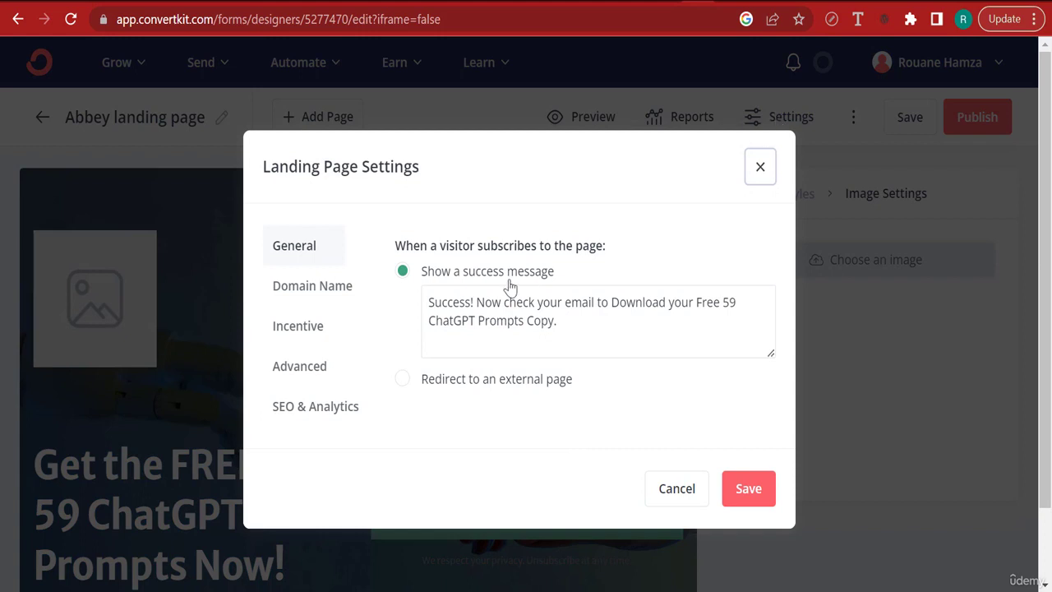
Review the landing page's general, domain name, incentive and advanced settings, and close them without making changes.
{"action": "left_click", "coordinate": [319, 329]}
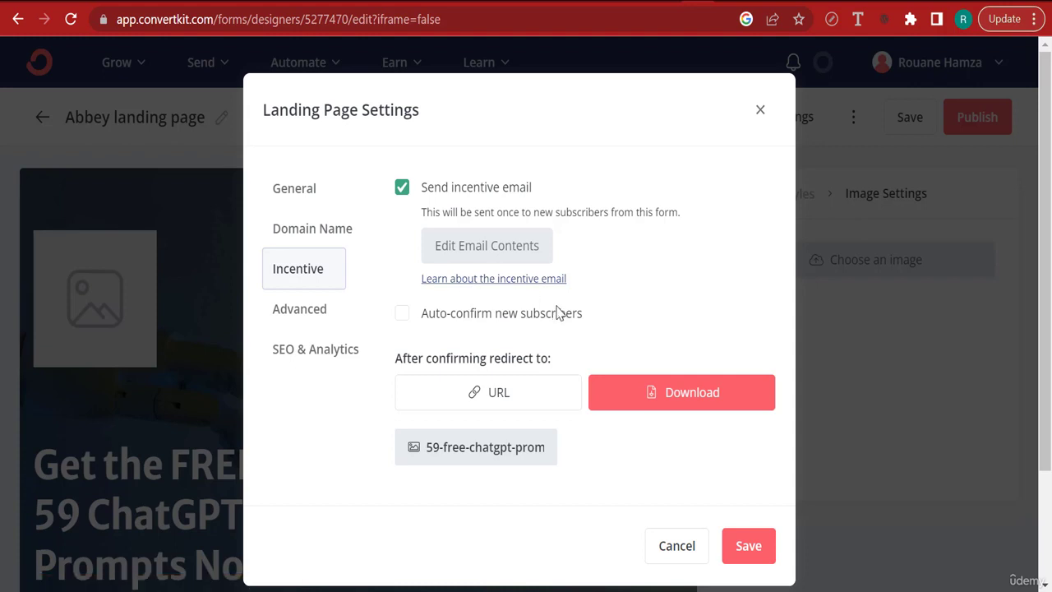
{"action": "left_click", "coordinate": [331, 238]}
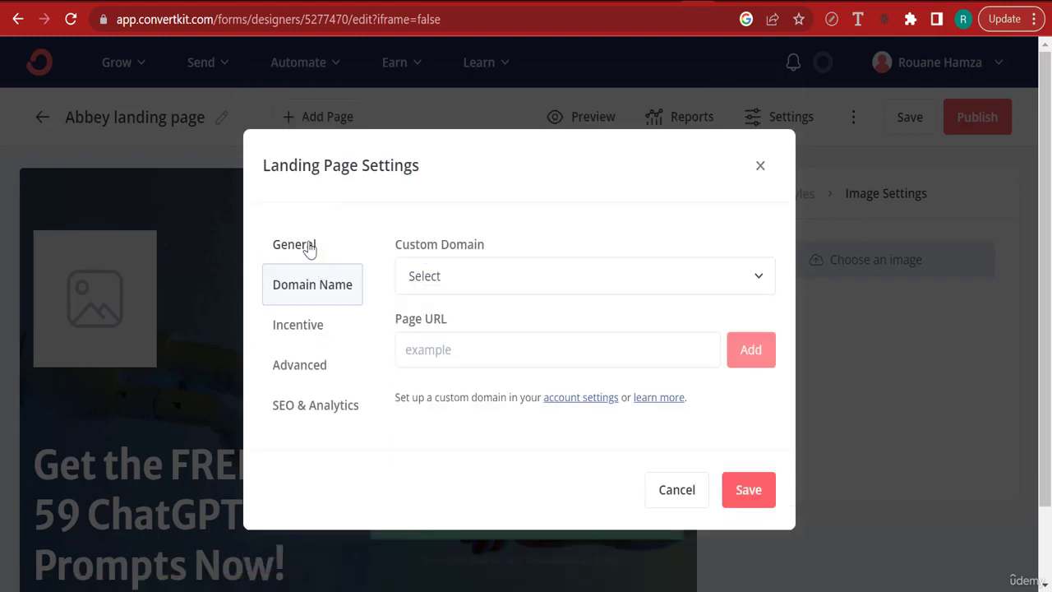
{"action": "left_click", "coordinate": [309, 249]}
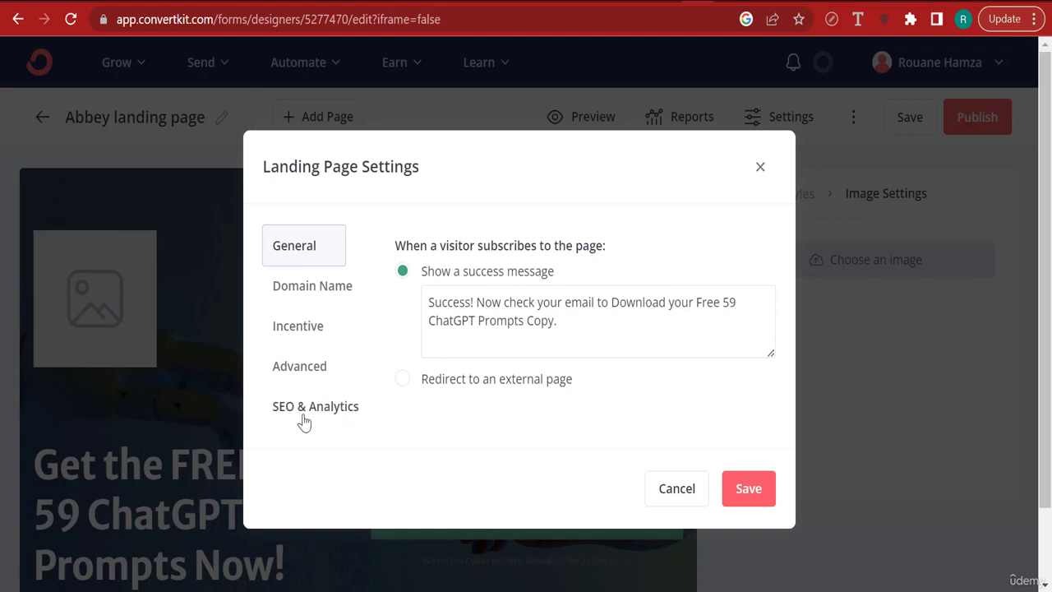
{"action": "left_click", "coordinate": [302, 368]}
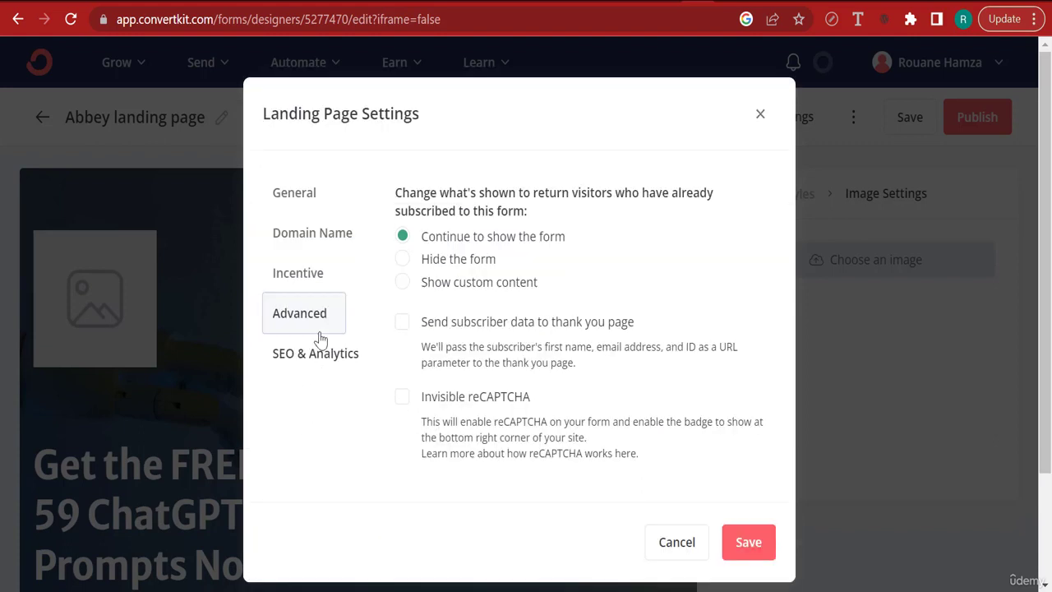
{"action": "left_click", "coordinate": [314, 274]}
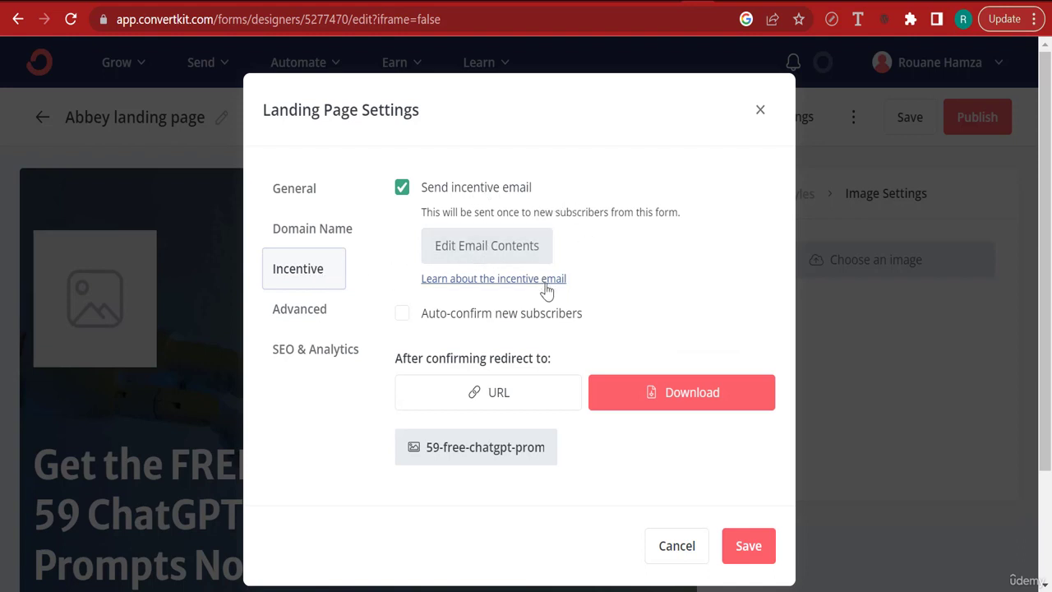
{"action": "left_click", "coordinate": [327, 228]}
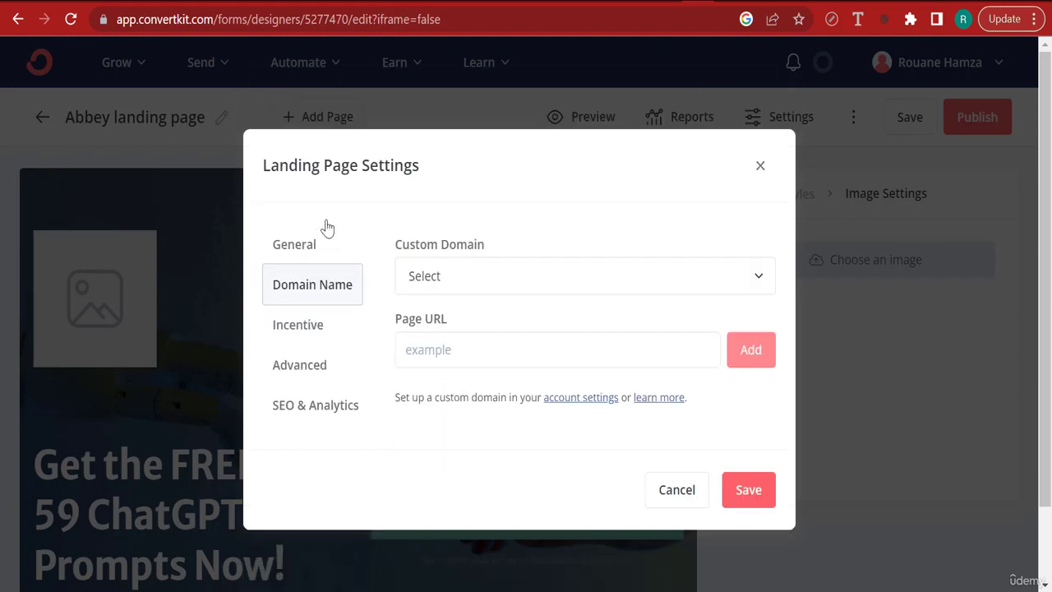
{"action": "left_click", "coordinate": [309, 255]}
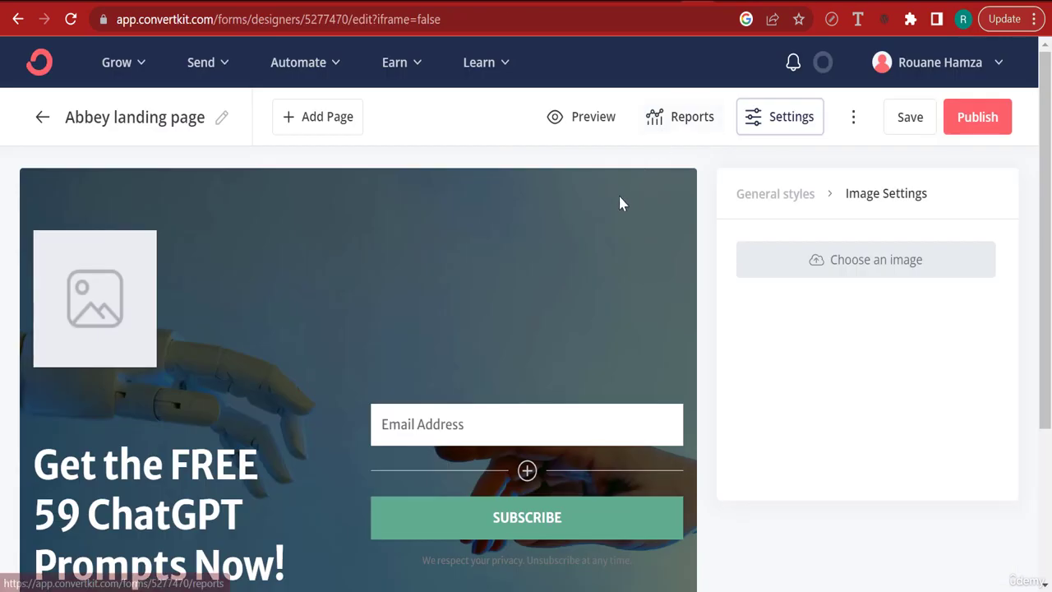
{"action": "left_click", "coordinate": [763, 120]}
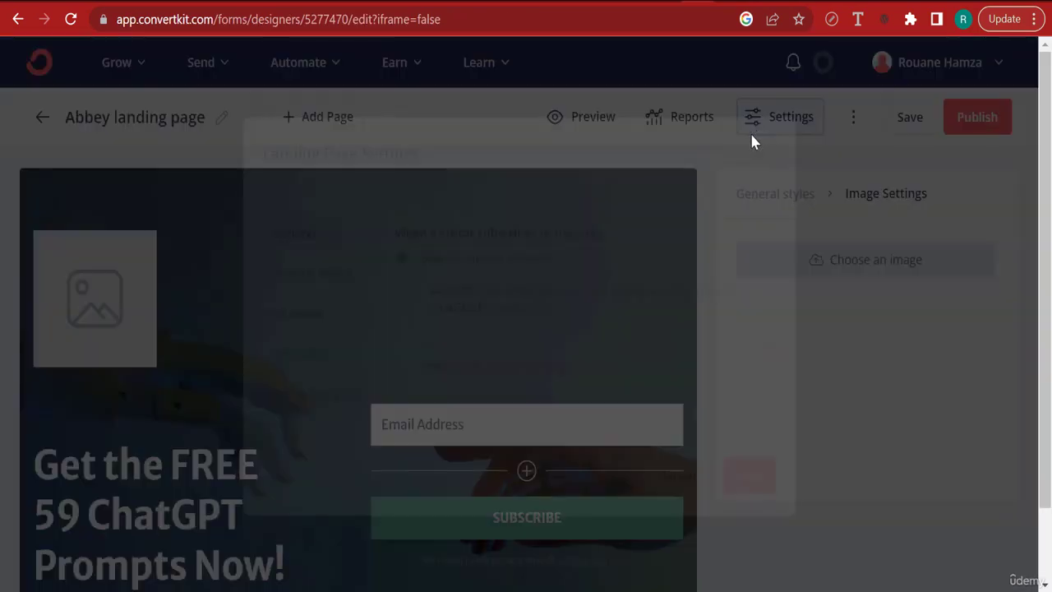
{"action": "left_click", "coordinate": [762, 172]}
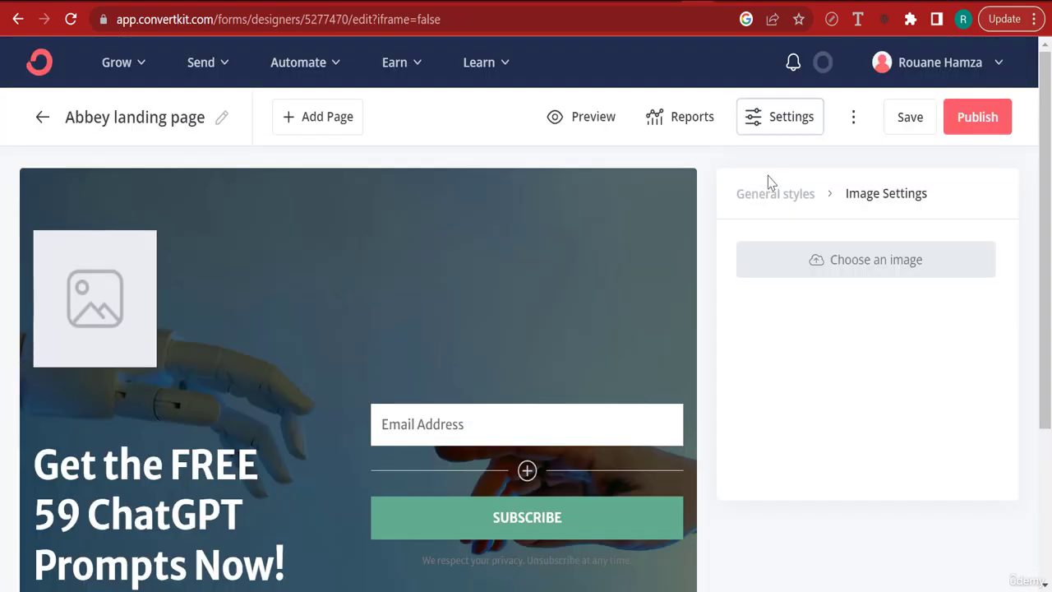
Replace the subscribe button's text on the landing page with "DOWNLOAD YOUR FREE COPY".
{"action": "scroll", "coordinate": [548, 333], "scroll_direction": "down", "scroll_amount": 2}
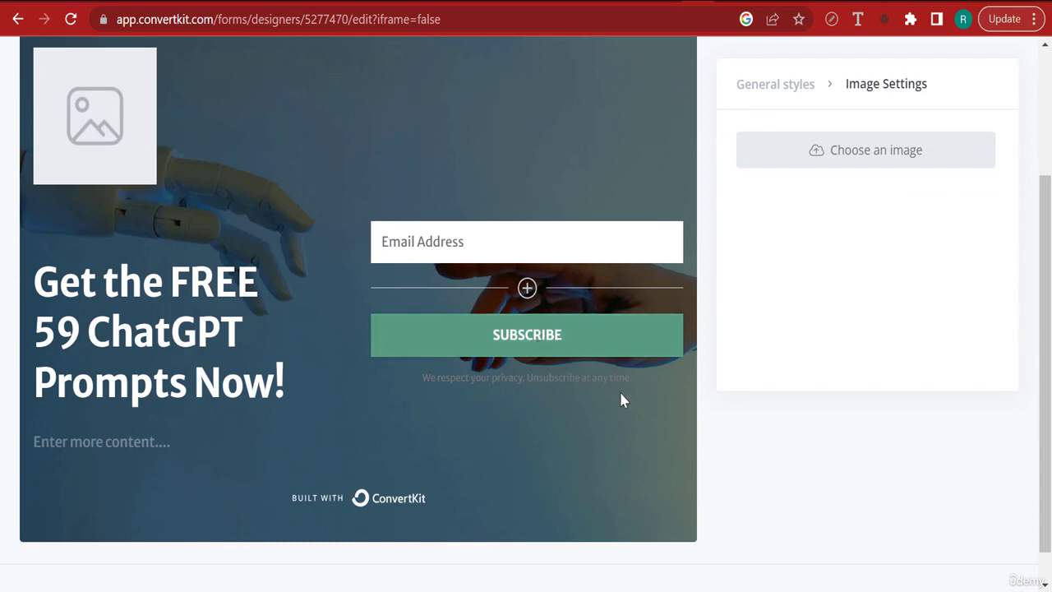
{"action": "left_click", "coordinate": [557, 349]}
{"action": "double_click", "coordinate": [545, 340]}
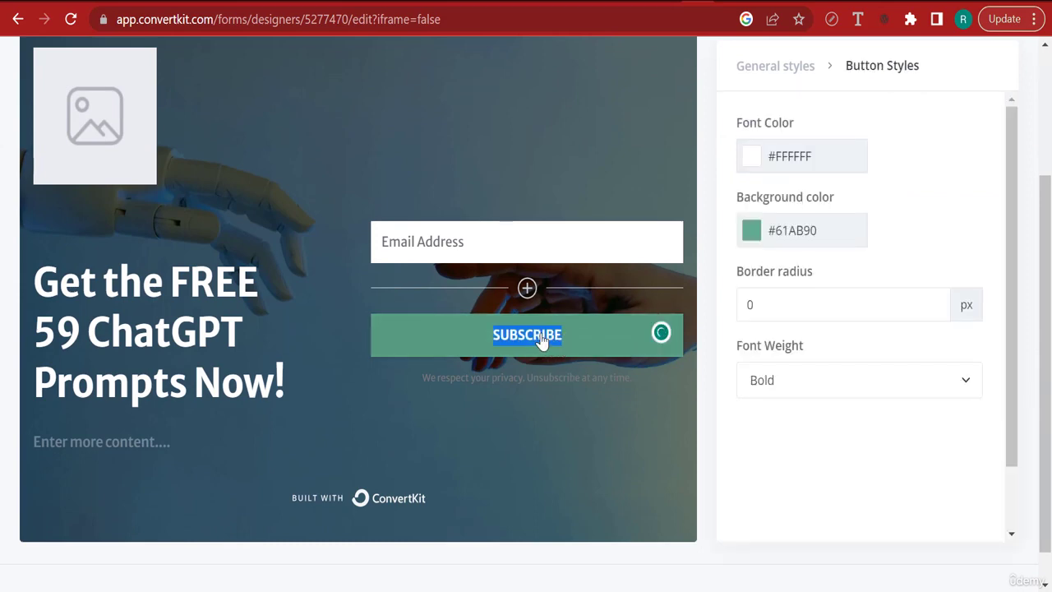
{"action": "type", "text": "DWO"}
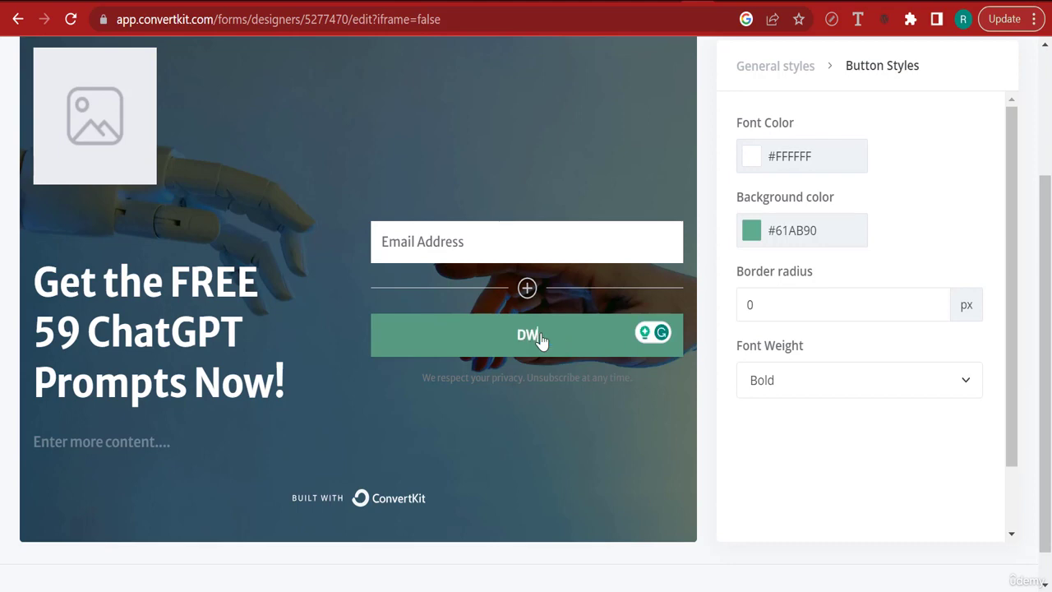
{"action": "key", "text": "BackSpace"}
{"action": "key", "text": "BackSpace"}
{"action": "type", "text": "OWN"}
{"action": "key", "text": "BackSpace"}
{"action": "type", "text": "NLOAD YOUR FREE COPY"}
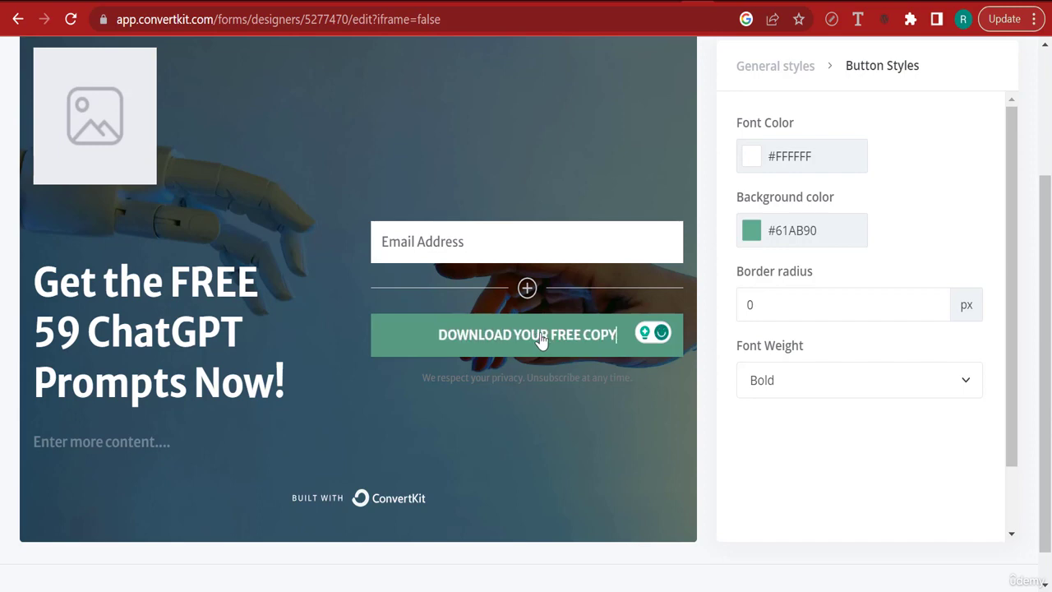
Save the landing page with its new button text.
{"action": "scroll", "coordinate": [738, 287], "scroll_direction": "up", "scroll_amount": 3}
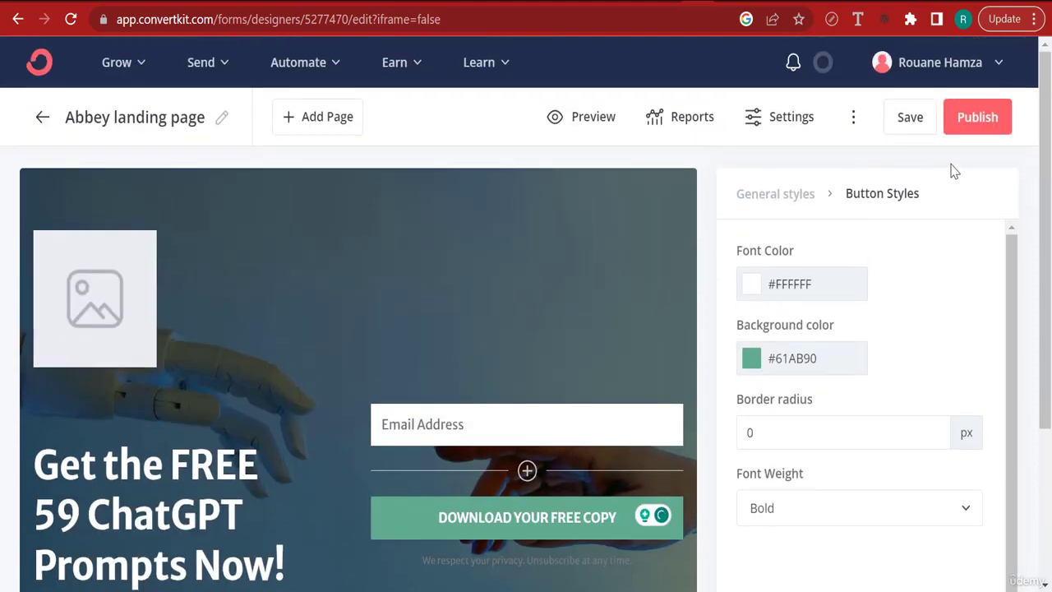
{"action": "left_click", "coordinate": [974, 122]}
{"action": "left_click", "coordinate": [912, 120]}
{"action": "left_click", "coordinate": [910, 120]}
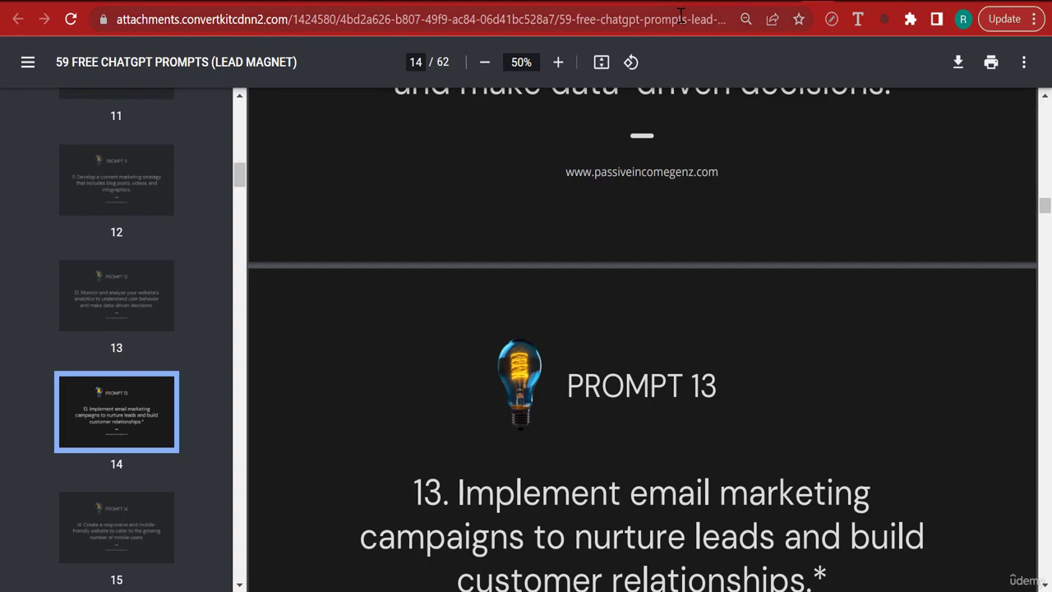
Look through the open browser tabs, including the live landing page, the ConvertKit editor, Twitter, ChatGPT and Canva.
{"action": "left_click", "coordinate": [661, 21]}
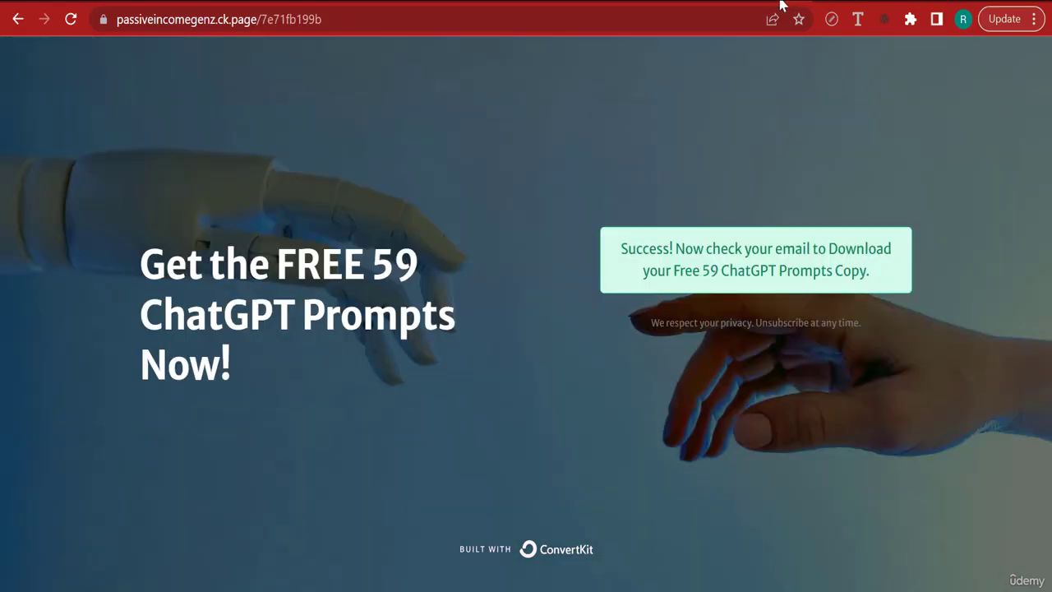
{"action": "left_click", "coordinate": [732, 3]}
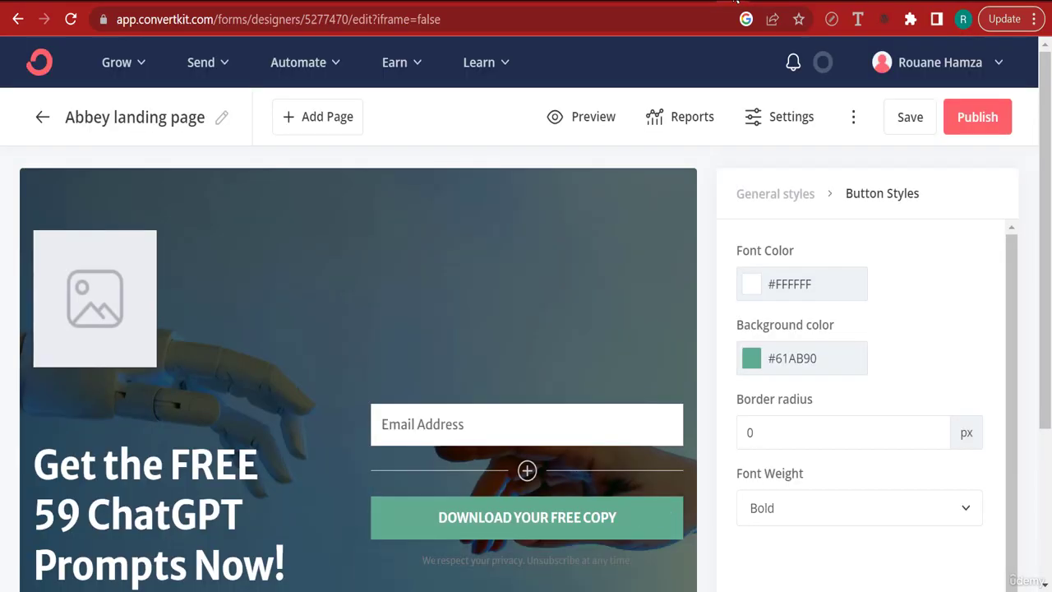
{"action": "left_click", "coordinate": [736, 4]}
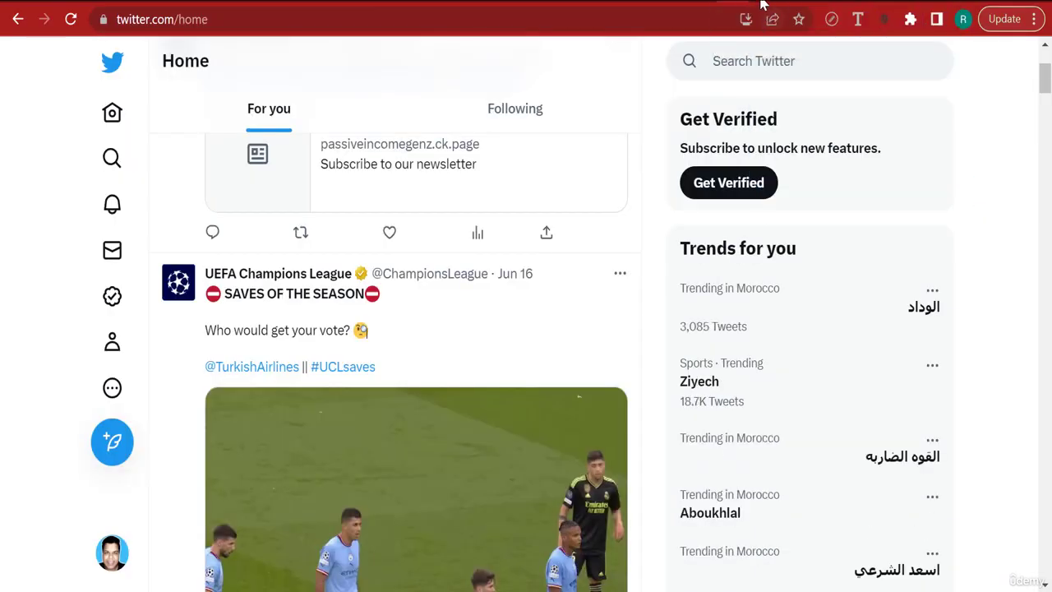
{"action": "left_click", "coordinate": [727, 3]}
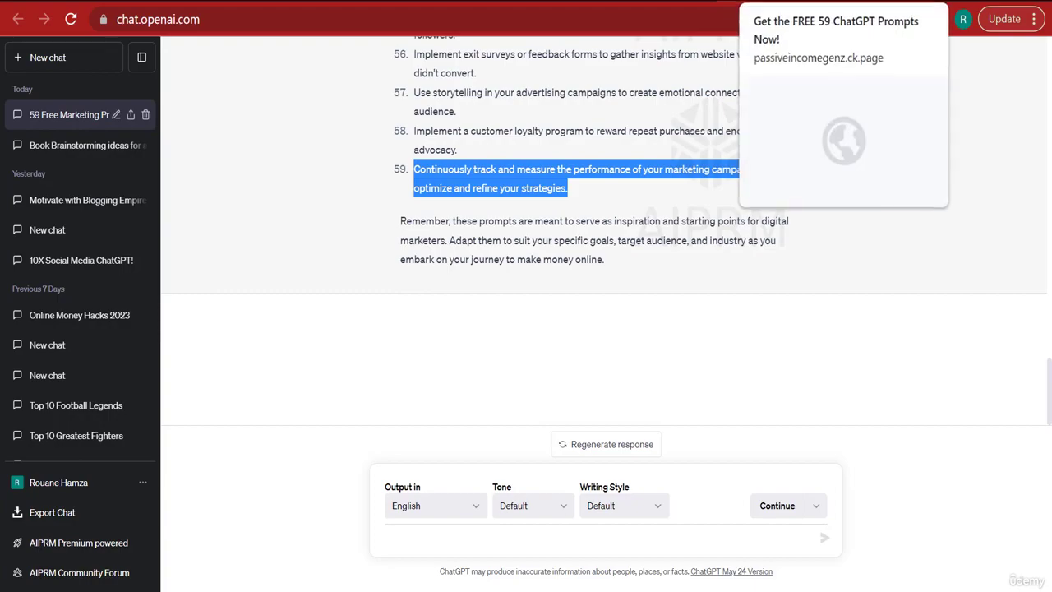
{"action": "left_click", "coordinate": [752, 3]}
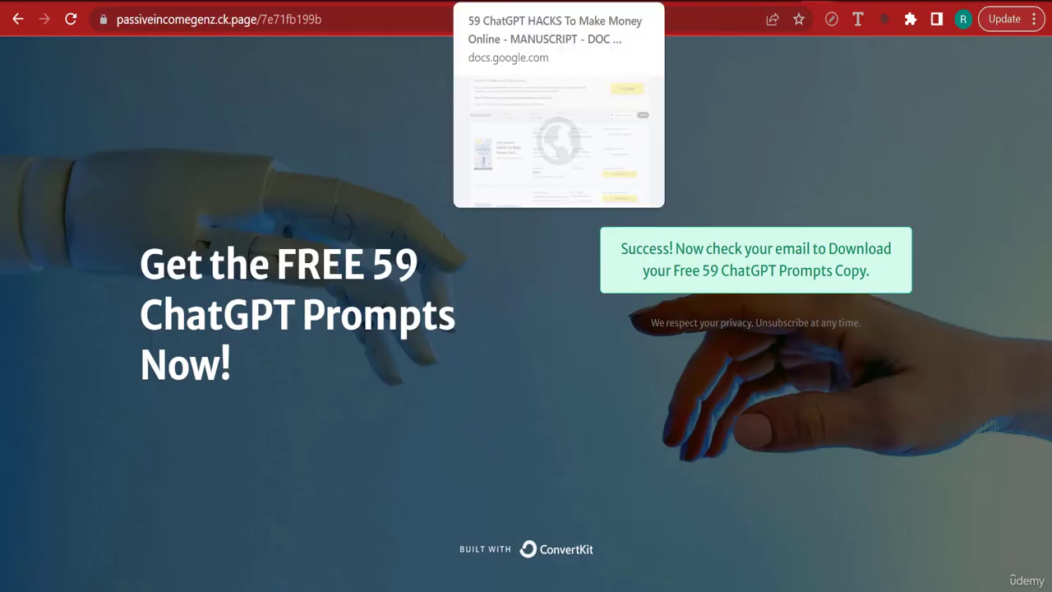
{"action": "left_click", "coordinate": [749, 2]}
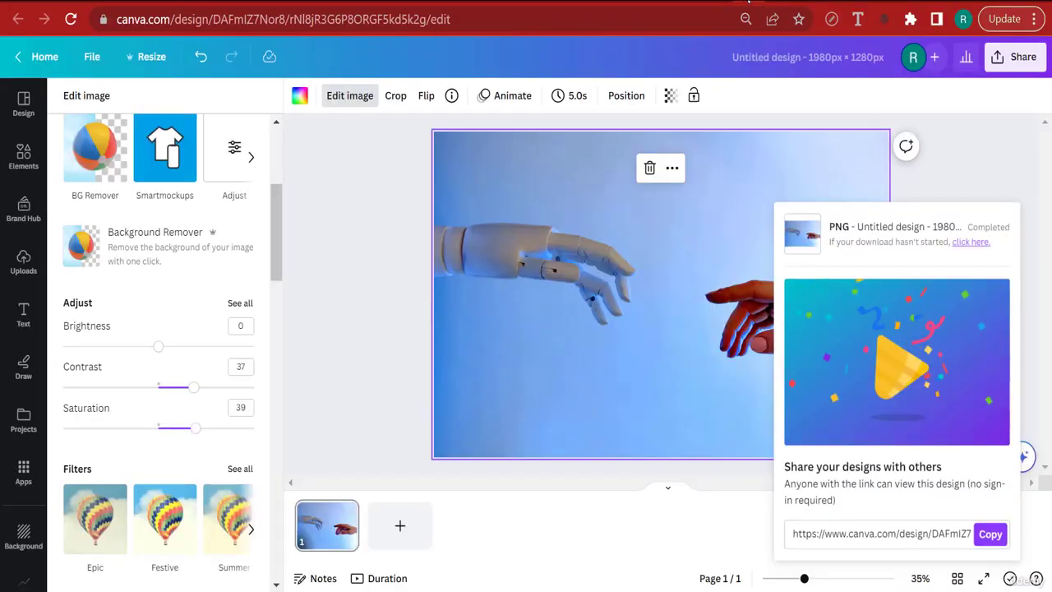
{"action": "left_click", "coordinate": [749, 3]}
{"action": "left_click", "coordinate": [760, 2]}
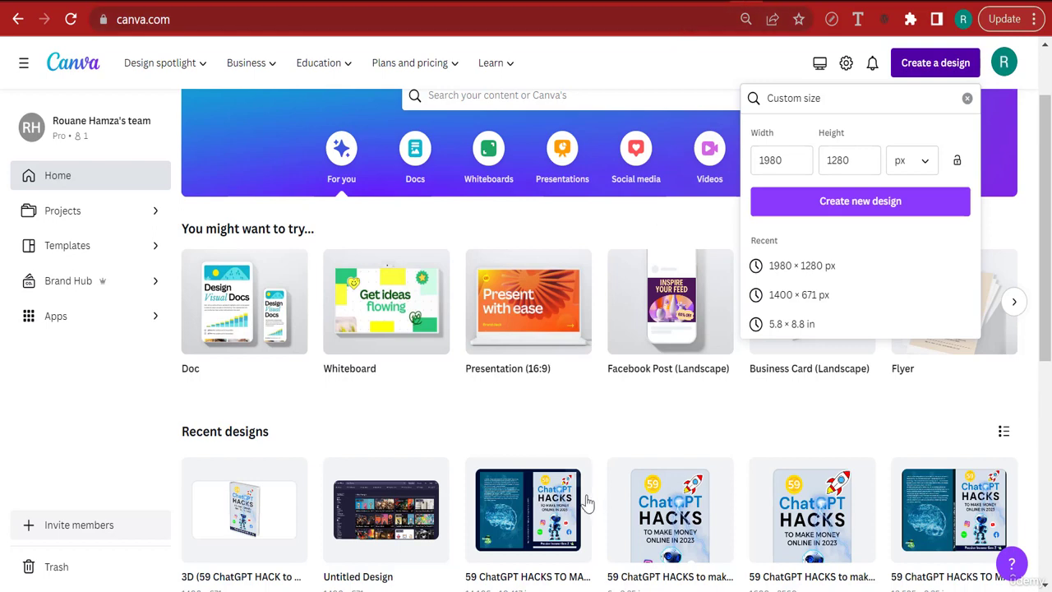
Switch to Kindle Create to access the recent book projects.
{"action": "left_click", "coordinate": [566, 590]}
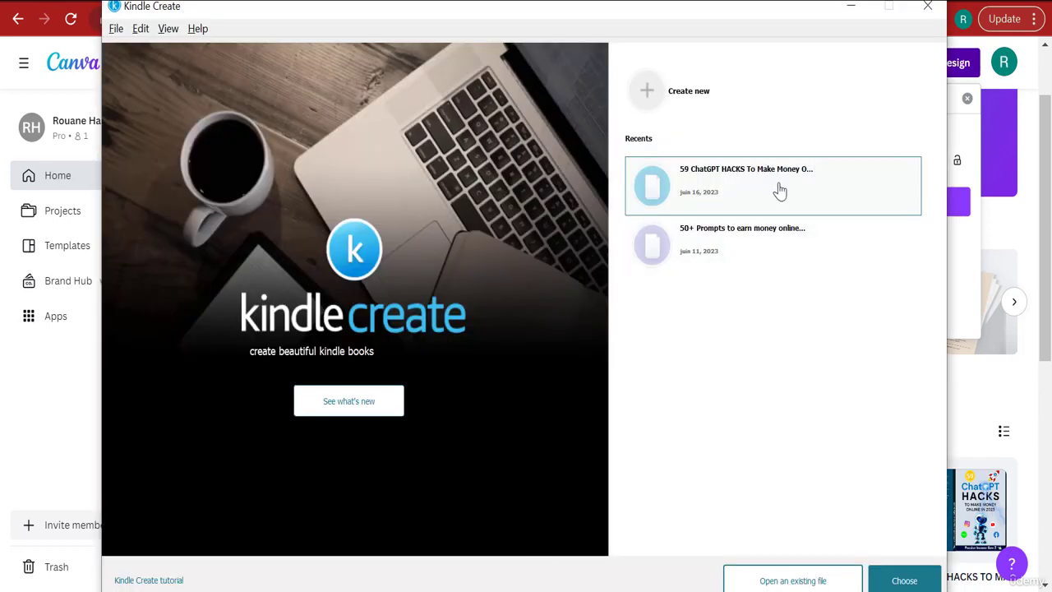